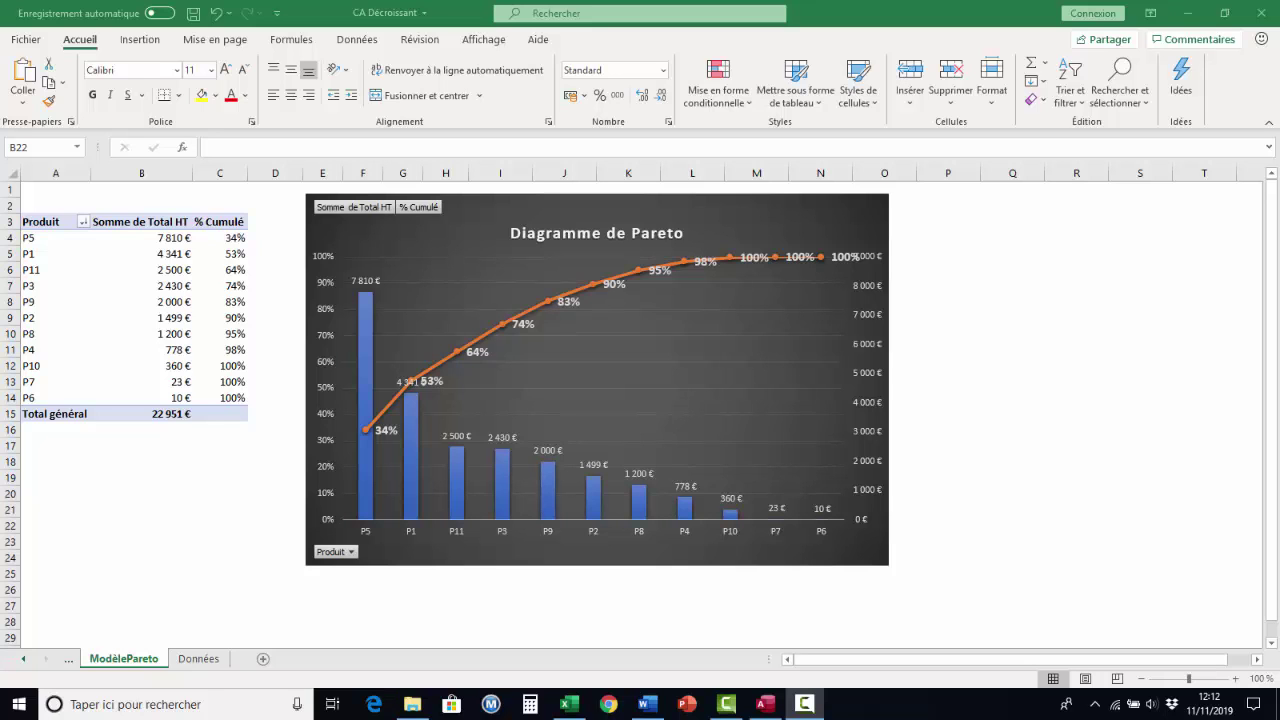
Step: Bring the ListeCde Access database to the front and maximize its window
left_click(765, 704)
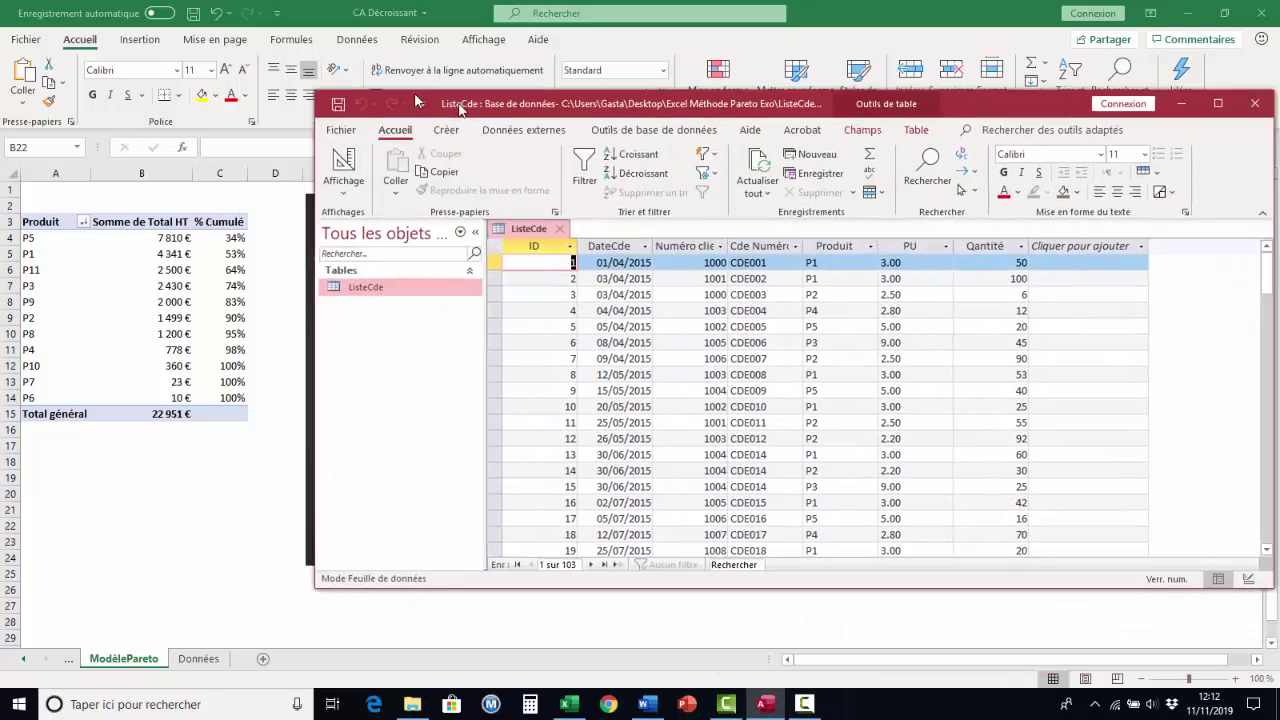
mouse_move(426, 111)
left_mouse_down()
mouse_move(253, 92)
mouse_move(272, 110)
left_mouse_up()
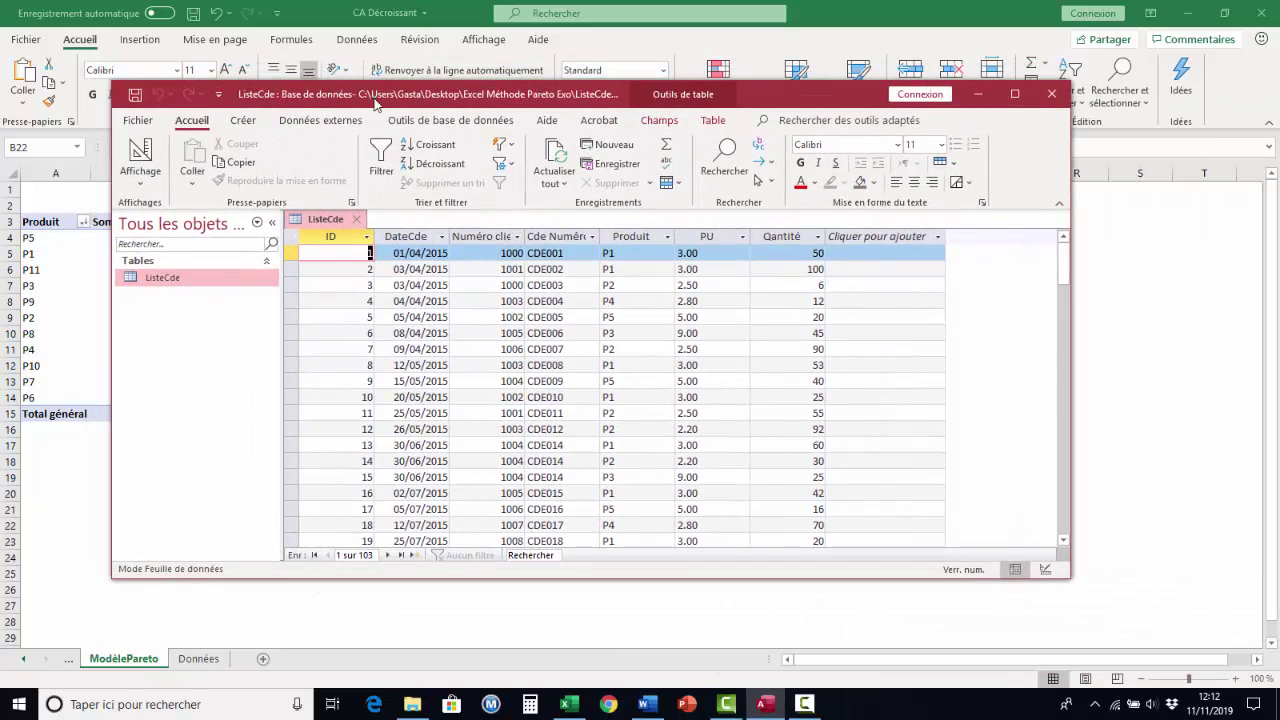
left_click(1020, 101)
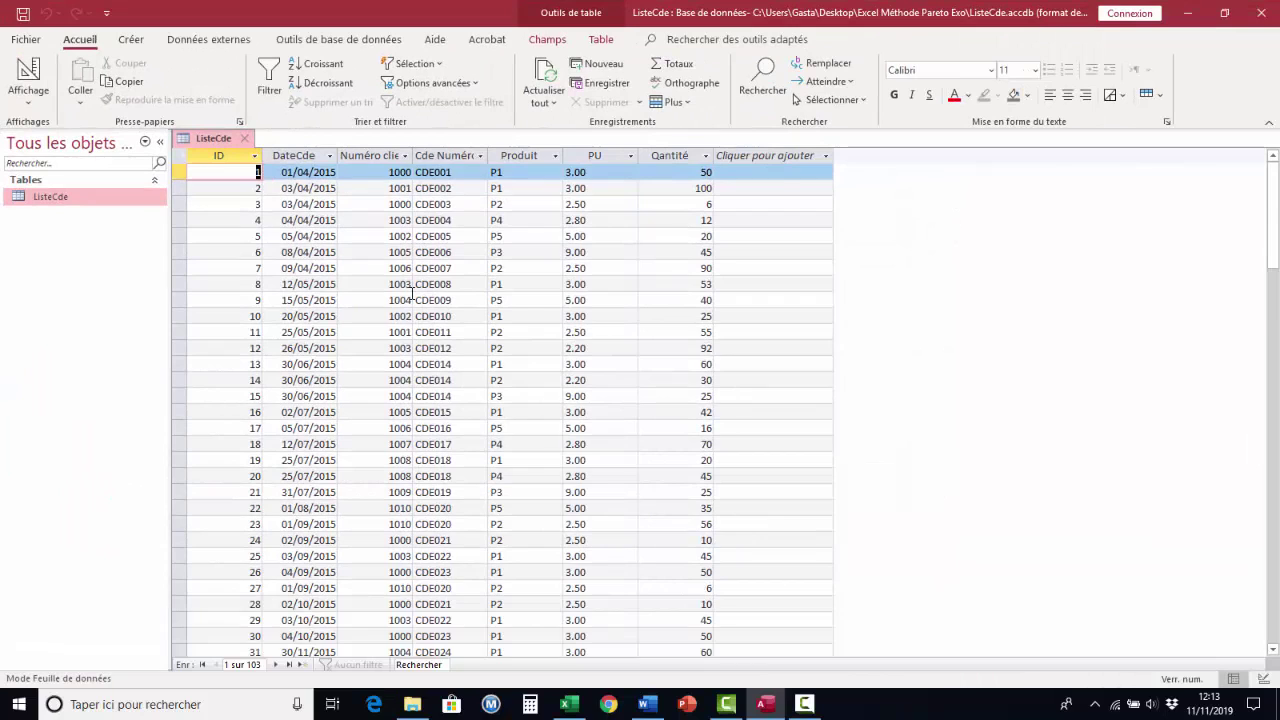
Step: Inspect the first ListeCde records, selecting the products of order 6 and order 1
scroll(412, 292, "down", 5)
left_click(410, 299)
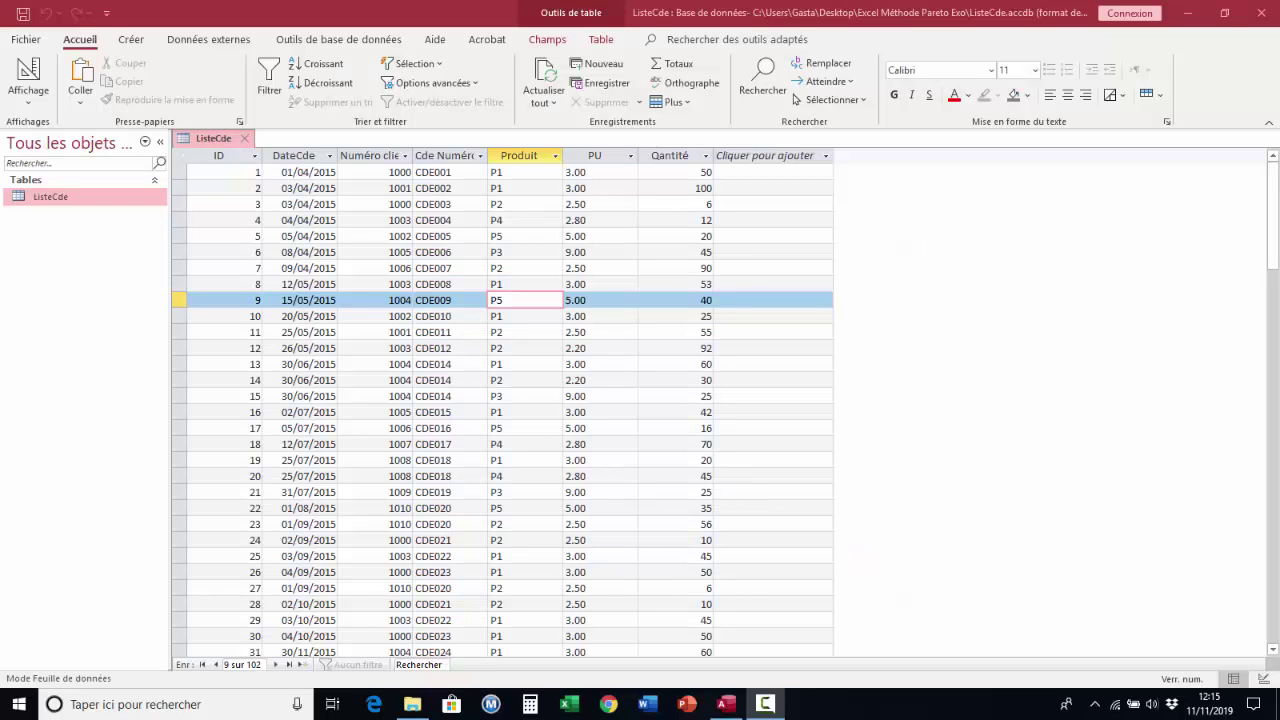
left_click(531, 252)
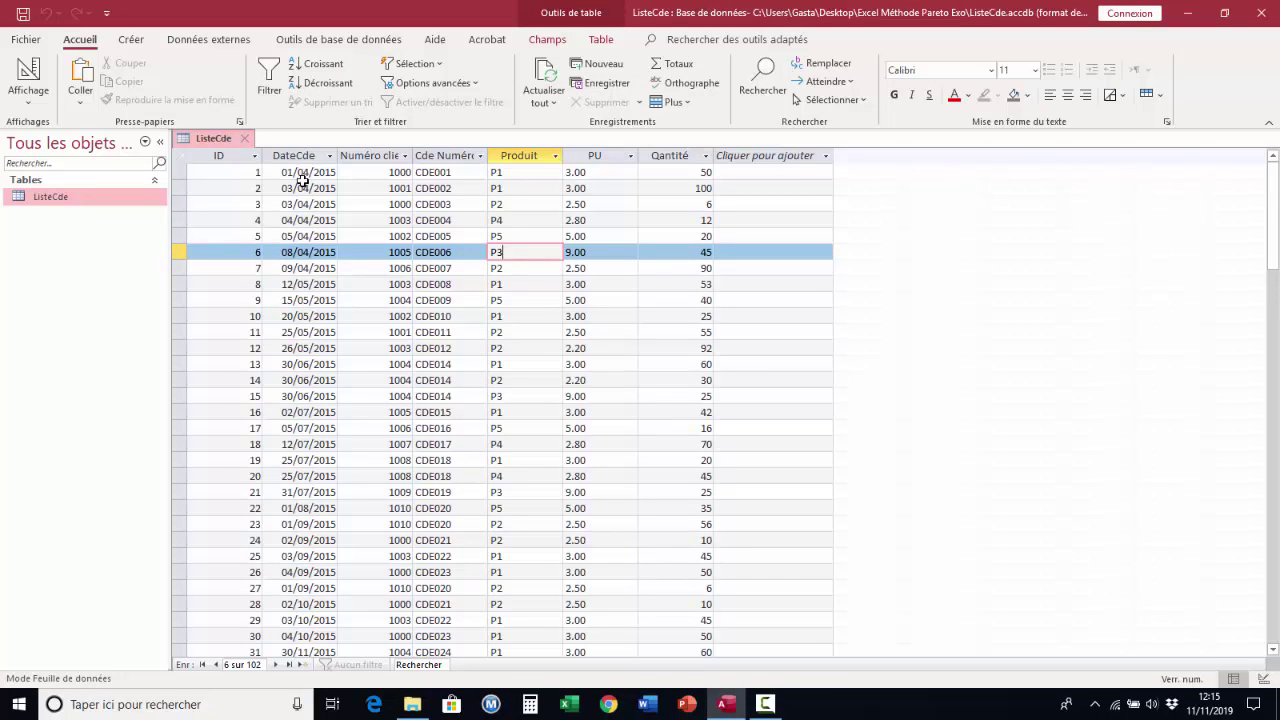
left_click(510, 173)
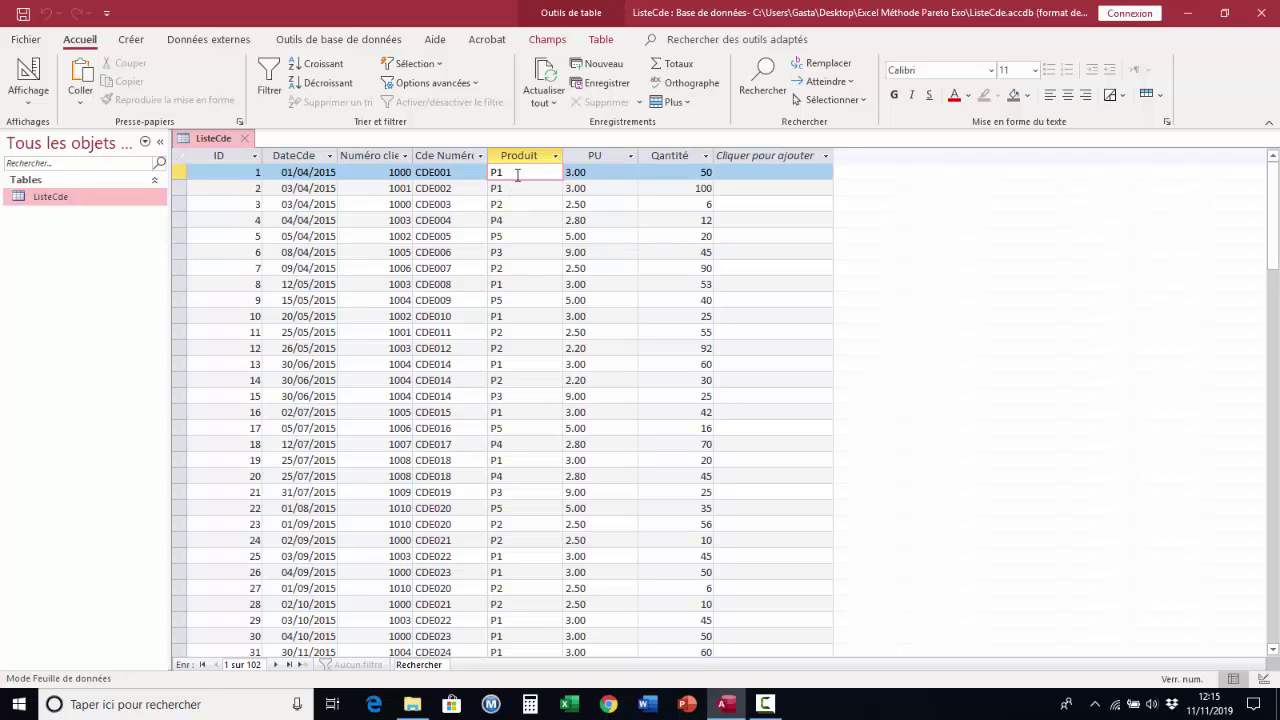
Step: Scroll the ListeCde table down to the last order and back to the first record
scroll(526, 295, "down", 3)
scroll(527, 302, "down", 4)
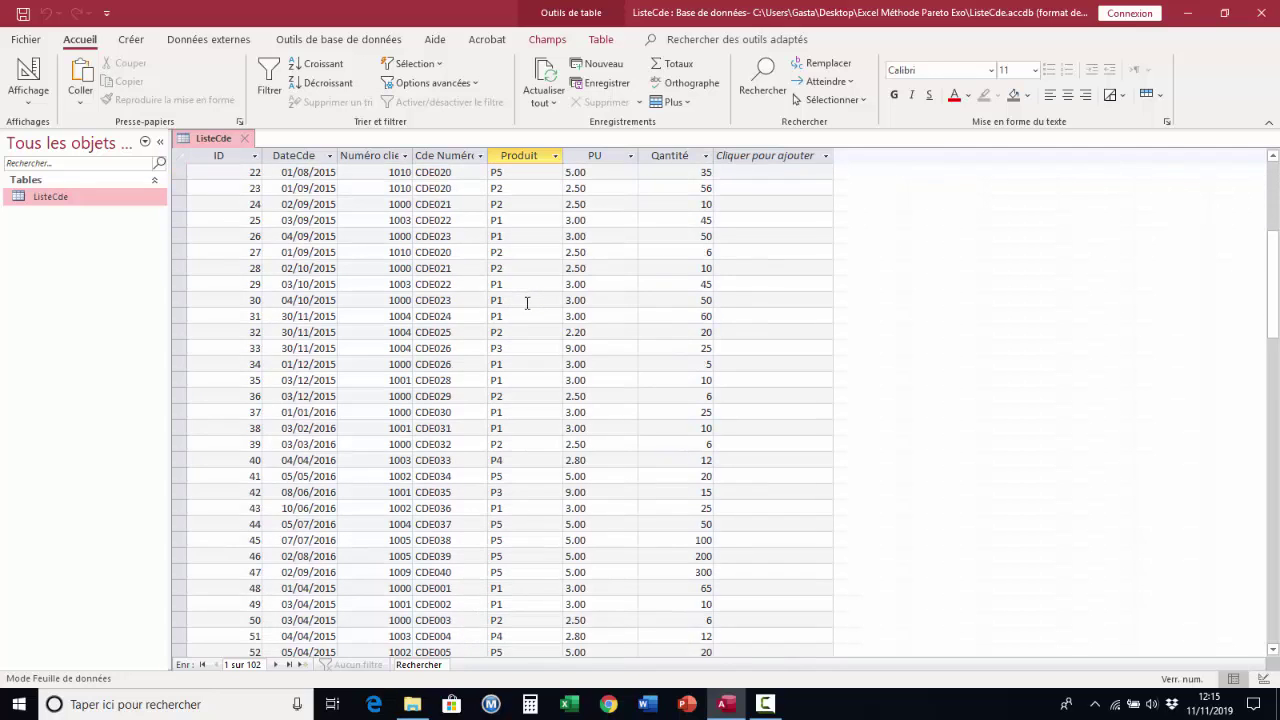
scroll(527, 302, "down", 4)
scroll(528, 304, "down", 5)
scroll(529, 306, "down", 5)
scroll(530, 307, "down", 4)
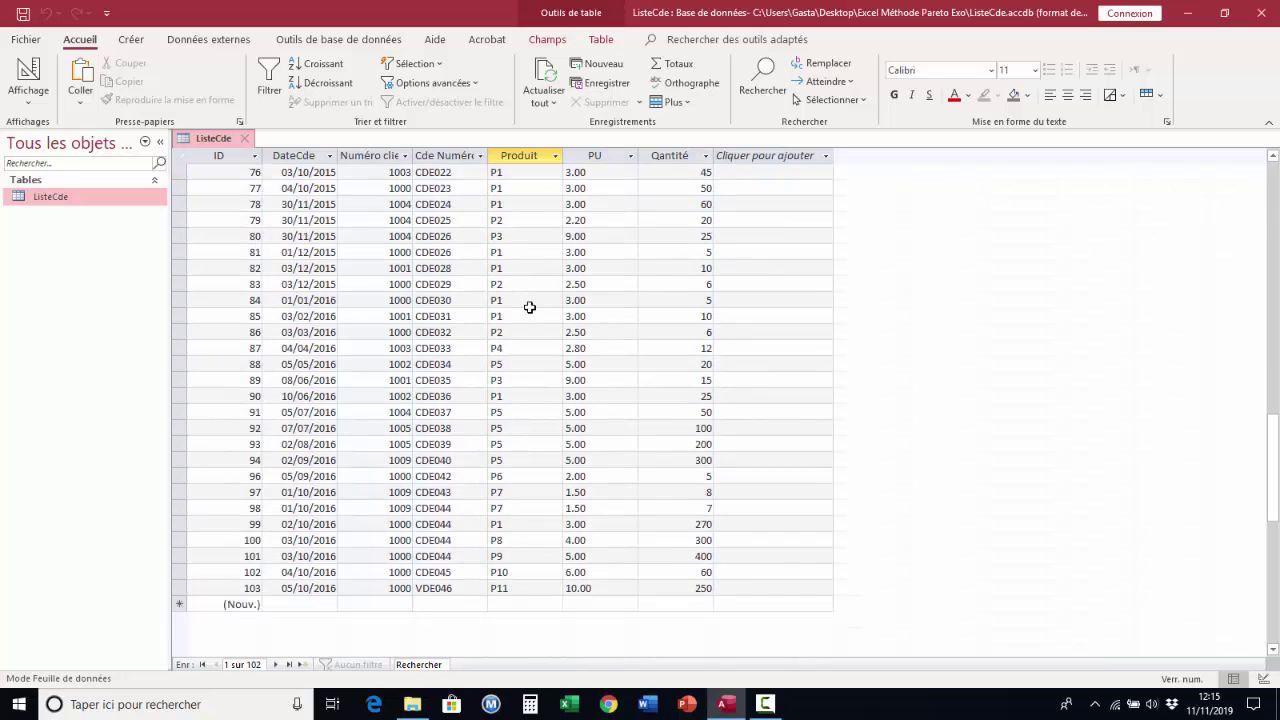
scroll(530, 307, "down", 1)
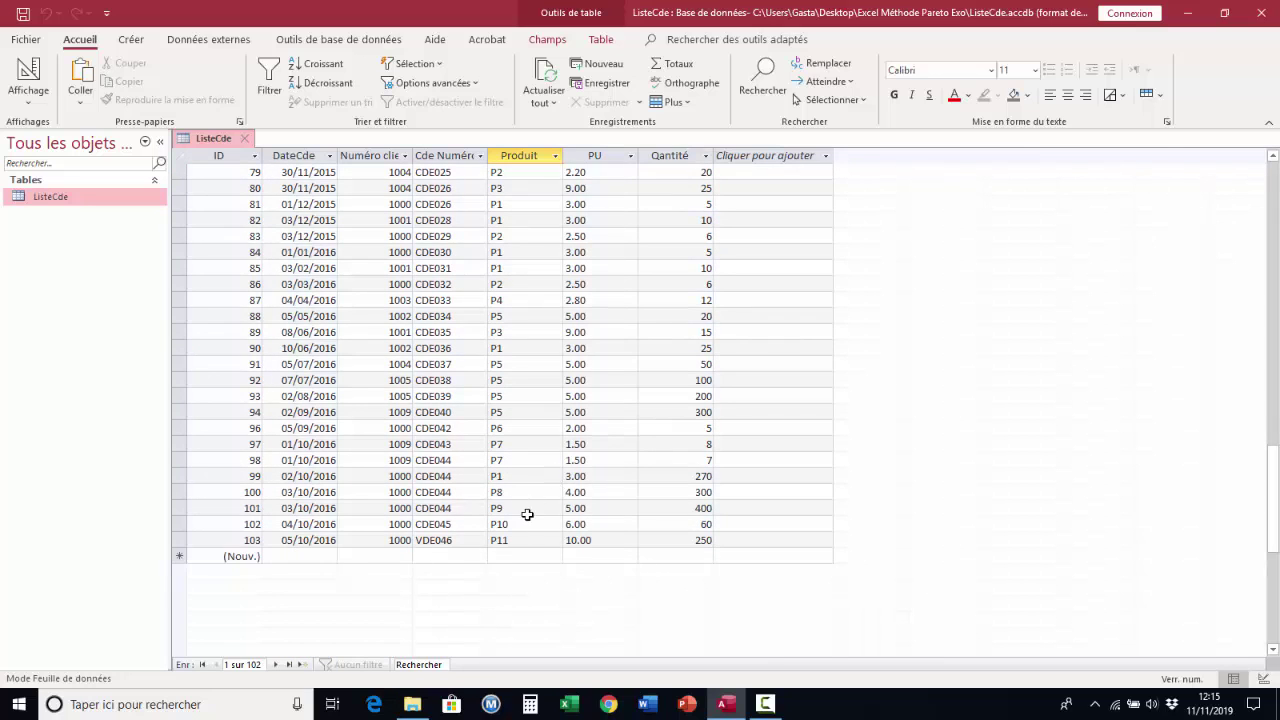
scroll(524, 470, "up", 20)
scroll(575, 280, "up", 6)
left_click(510, 172)
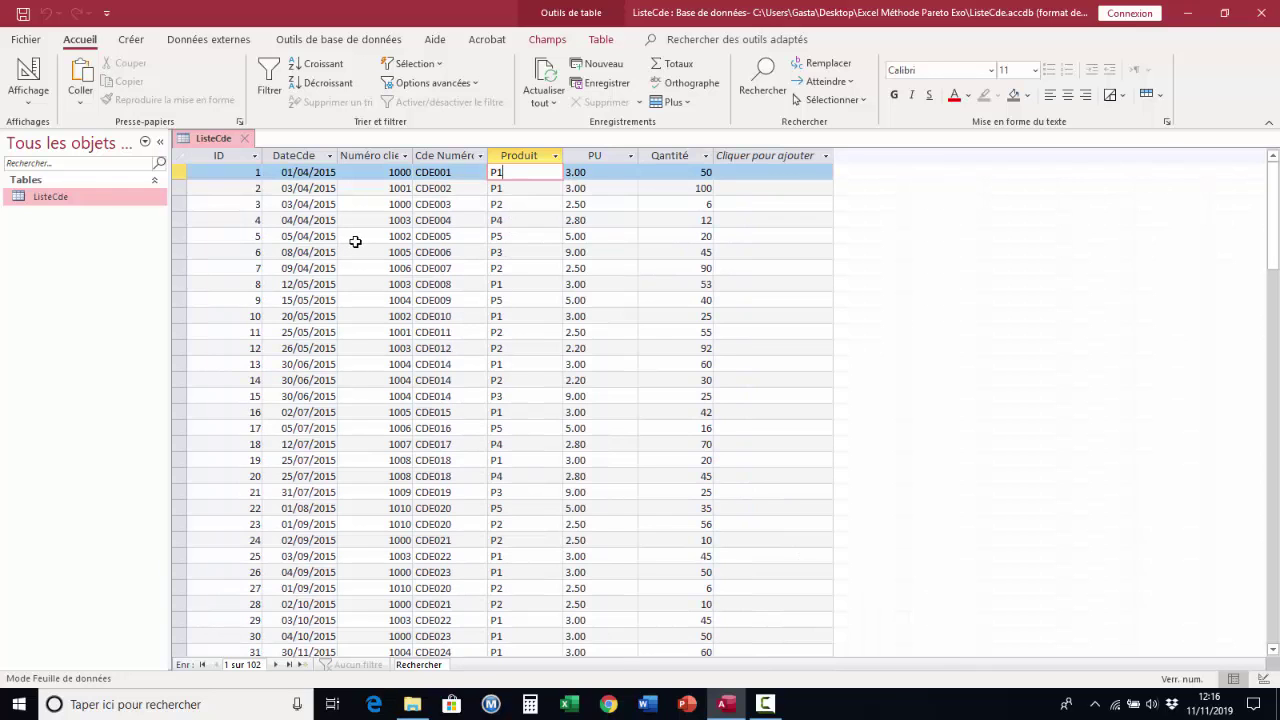
Step: Close Access and select cell E6 in the empty Classeur1 sheet
left_click(1259, 20)
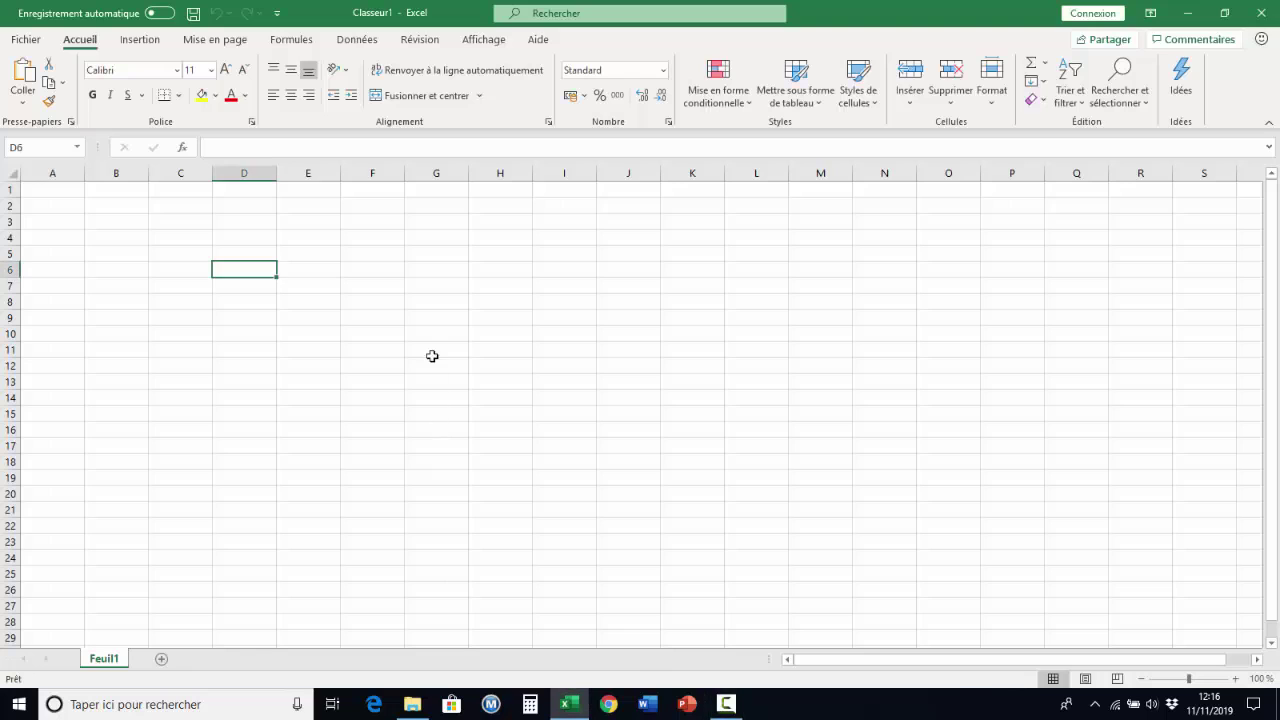
left_click(432, 338)
left_click(331, 264)
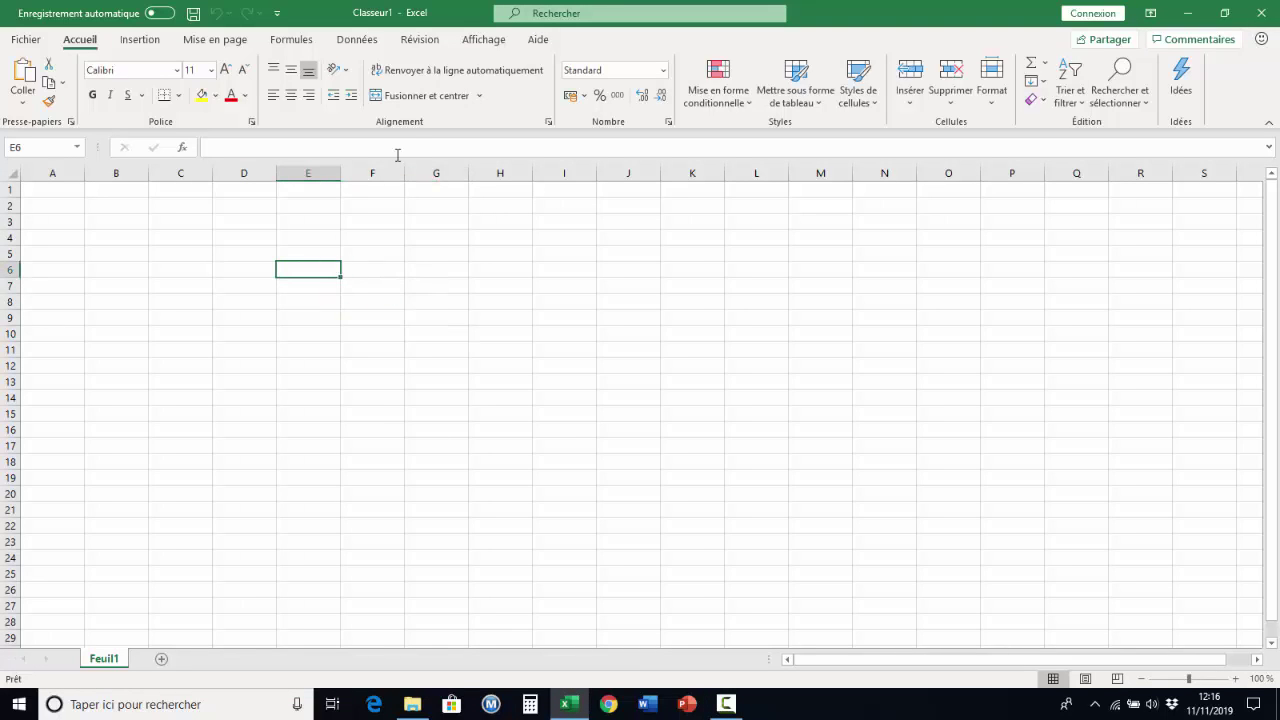
Step: Start a Données > Obtenir des données import from a Microsoft Access database
left_click(363, 44)
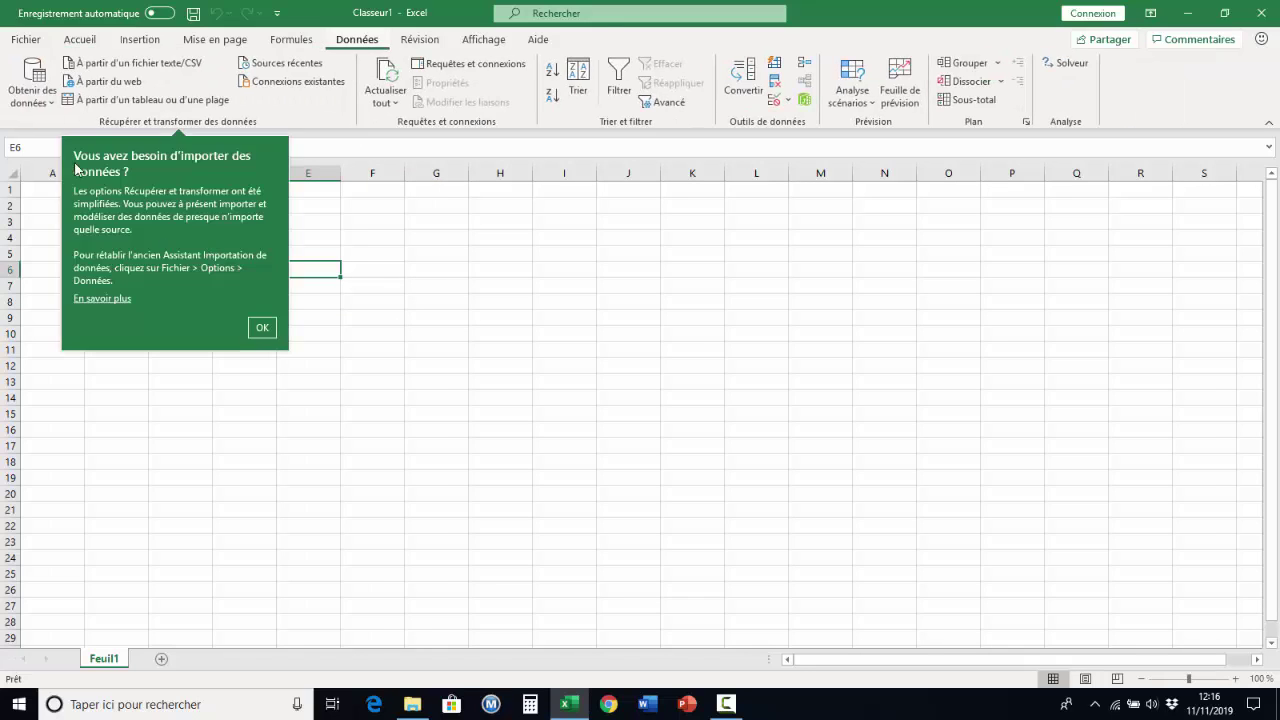
left_click(33, 80)
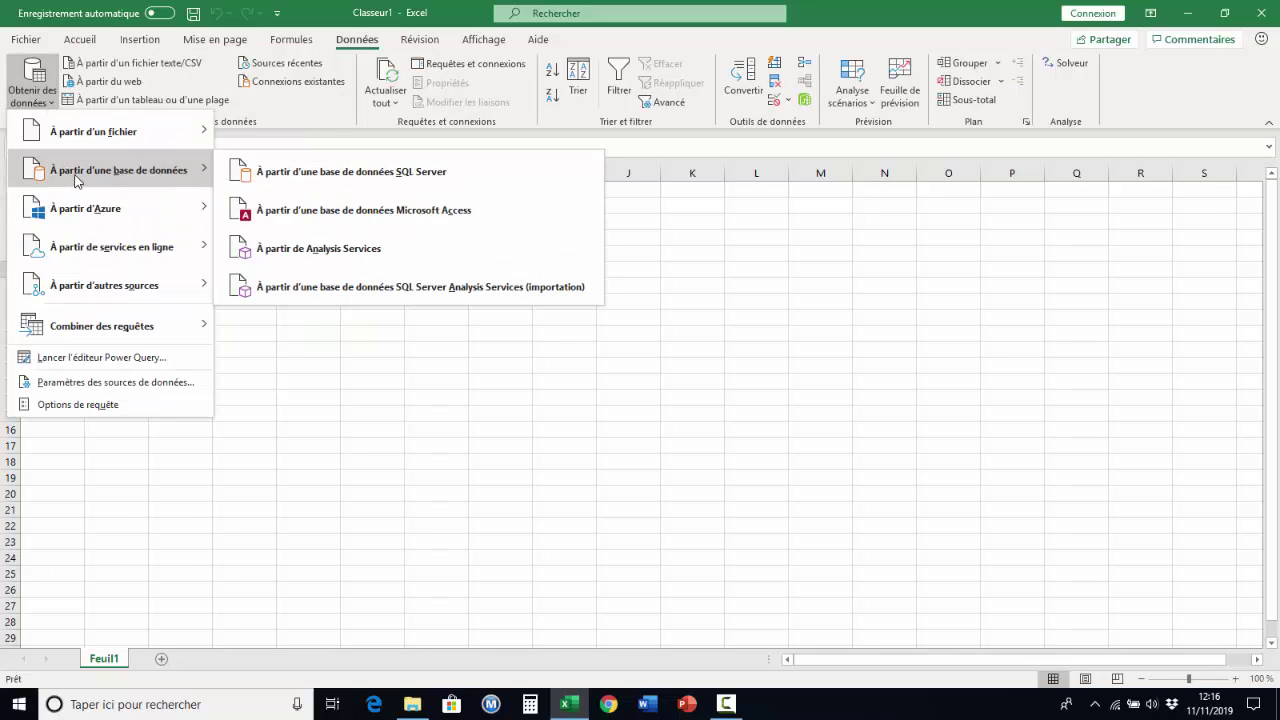
mouse_move(62, 172)
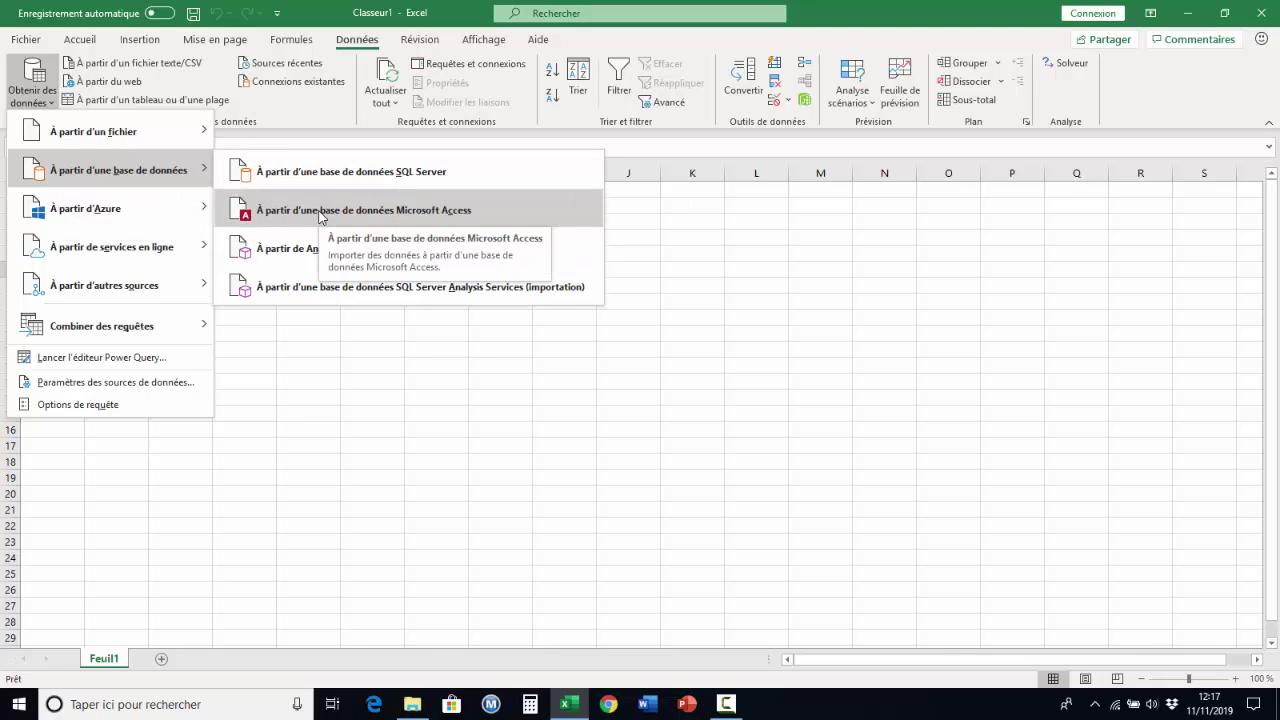
left_click(320, 212)
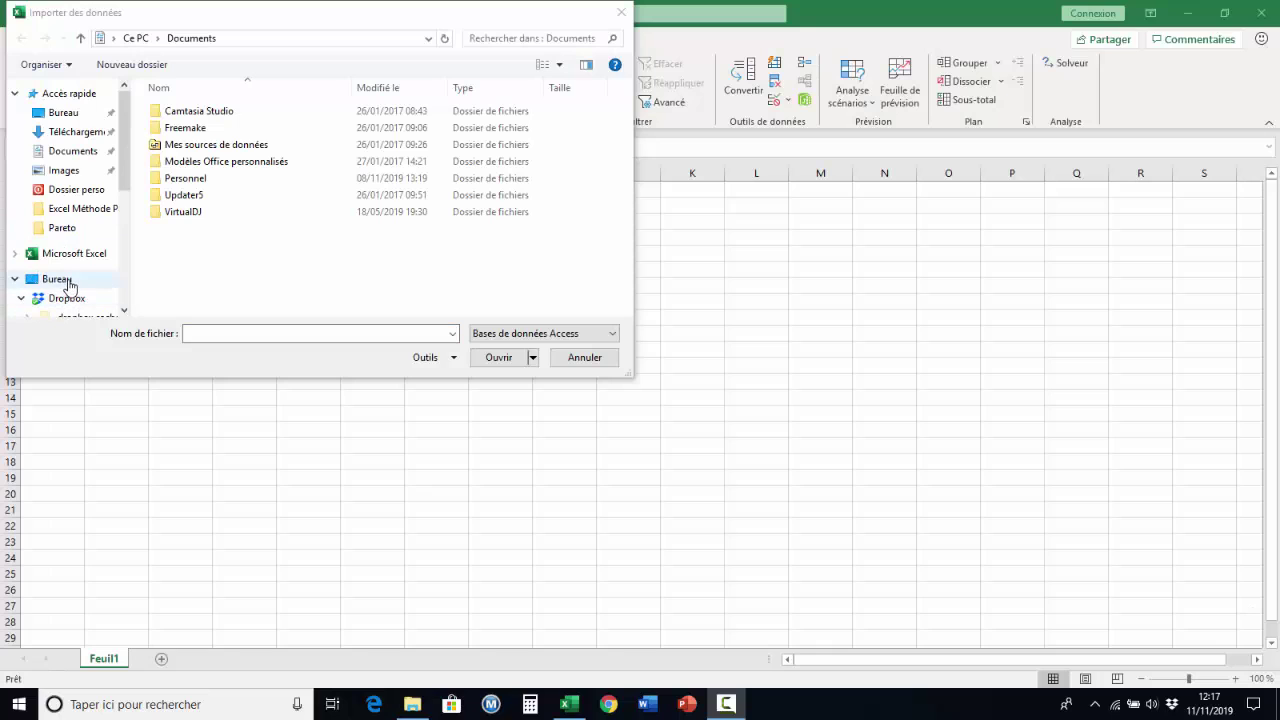
Step: Import ListeCde from the desktop's Excel Méthode Pareto Exo folder
left_click(57, 279)
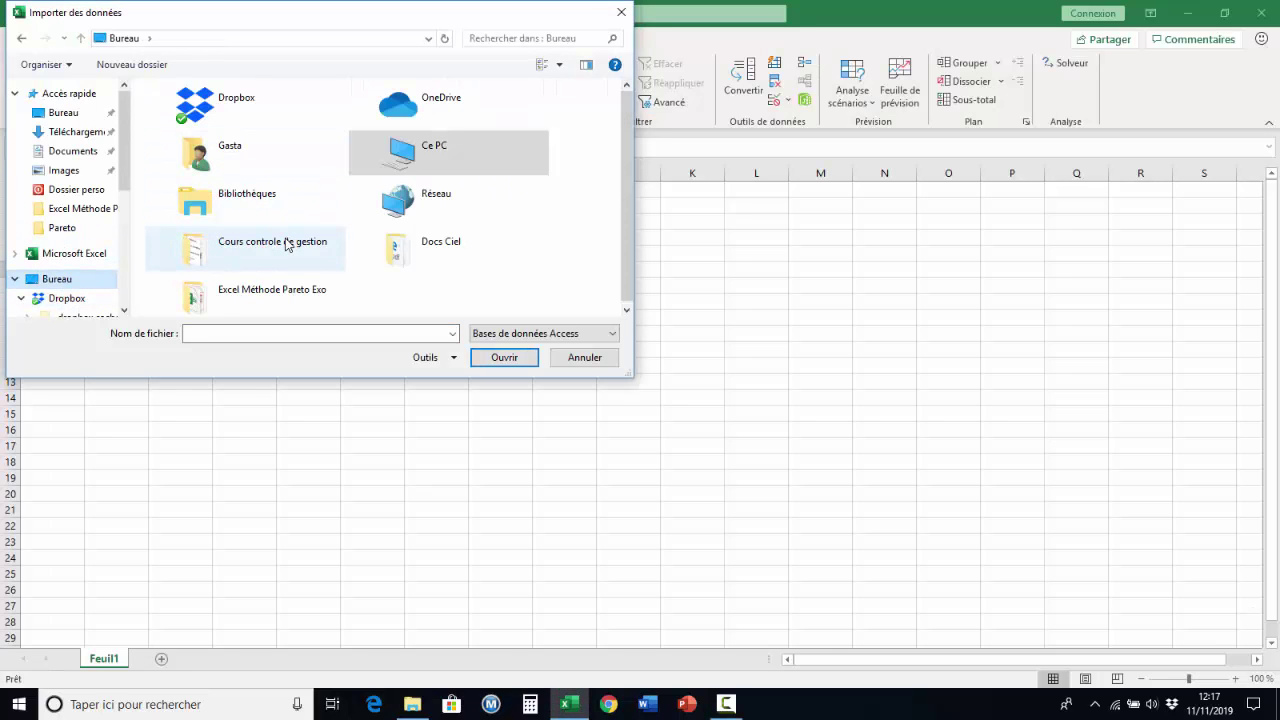
left_click(288, 292)
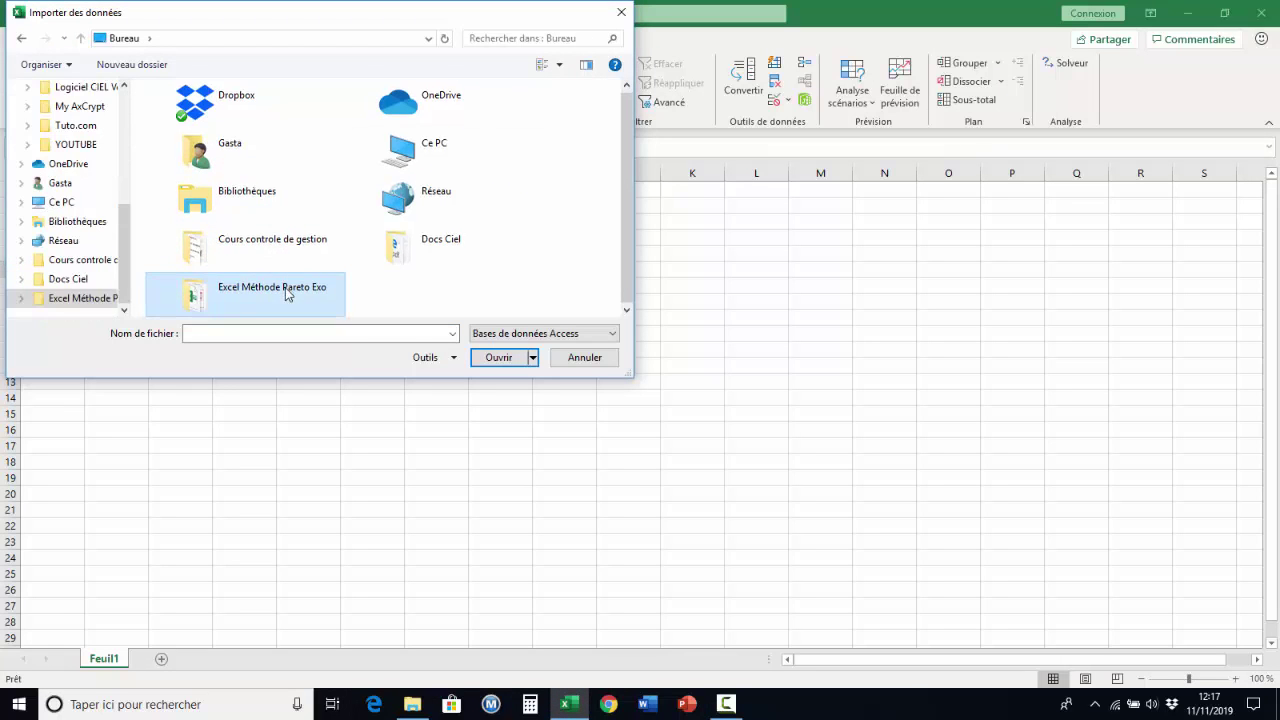
double_click(288, 292)
left_click(188, 129)
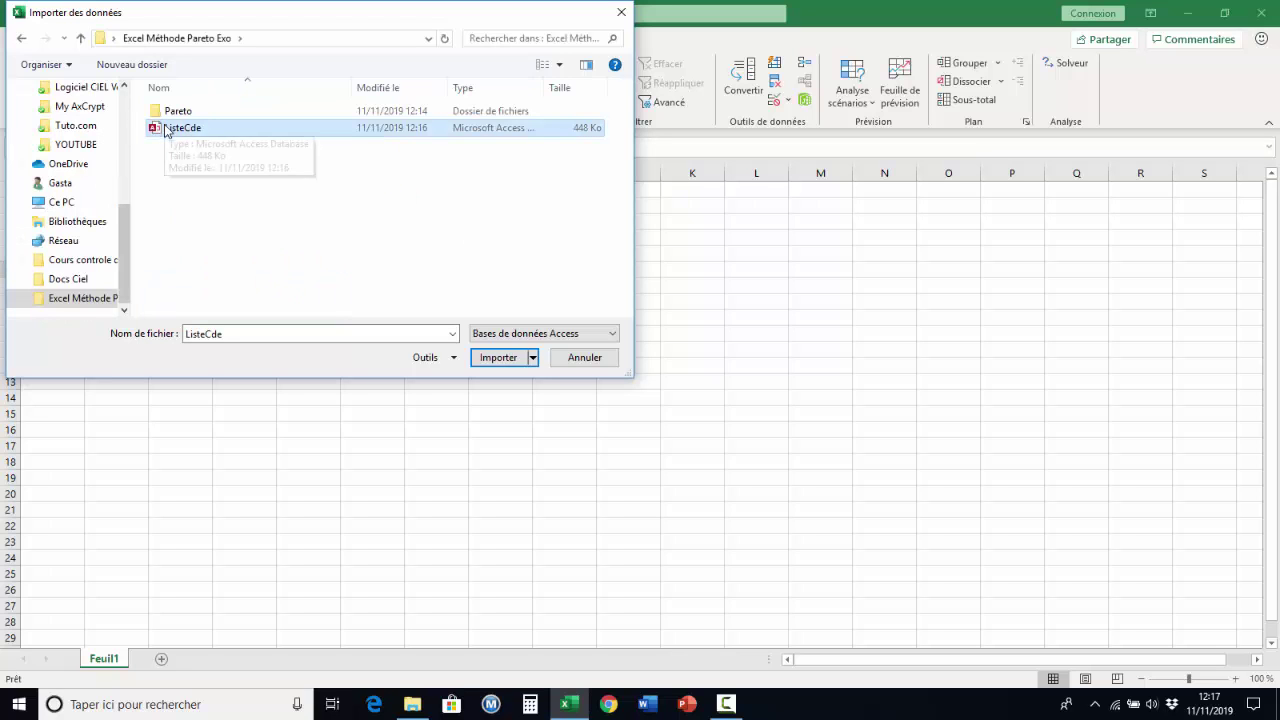
left_click(509, 362)
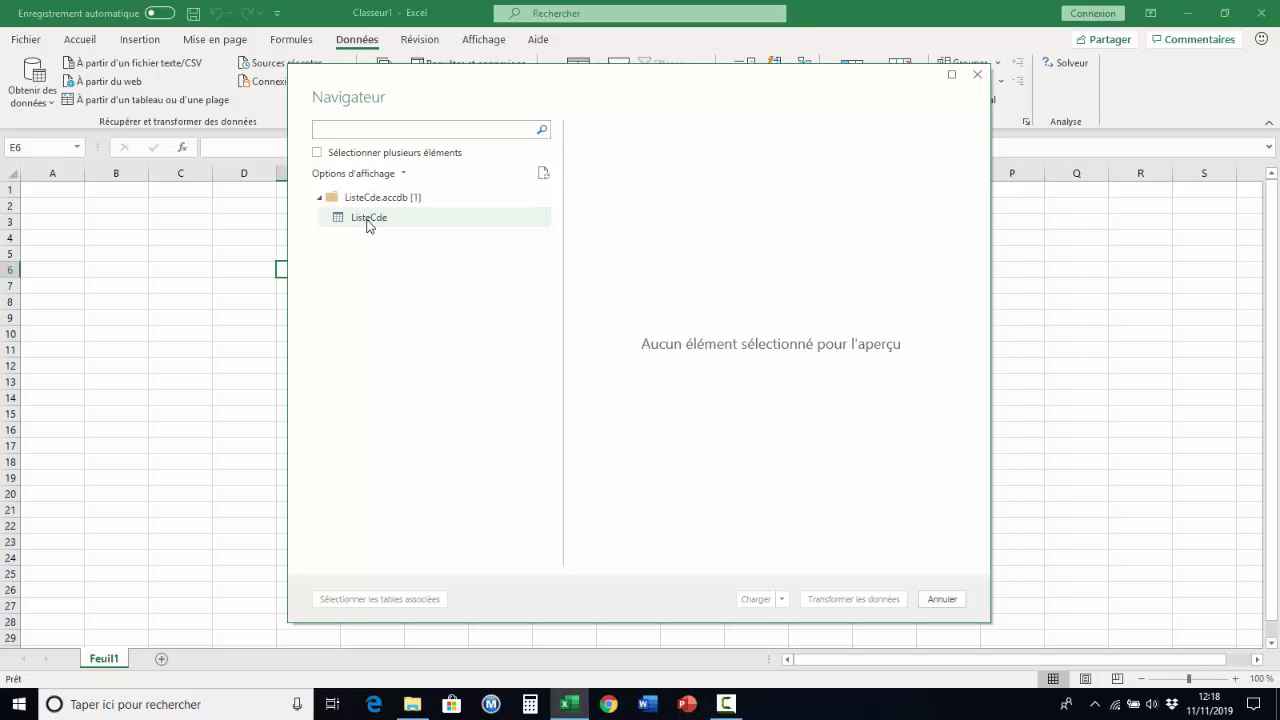
Step: Preview the ListeCde table in the Navigateur and send it to Transformer les données
left_click(367, 221)
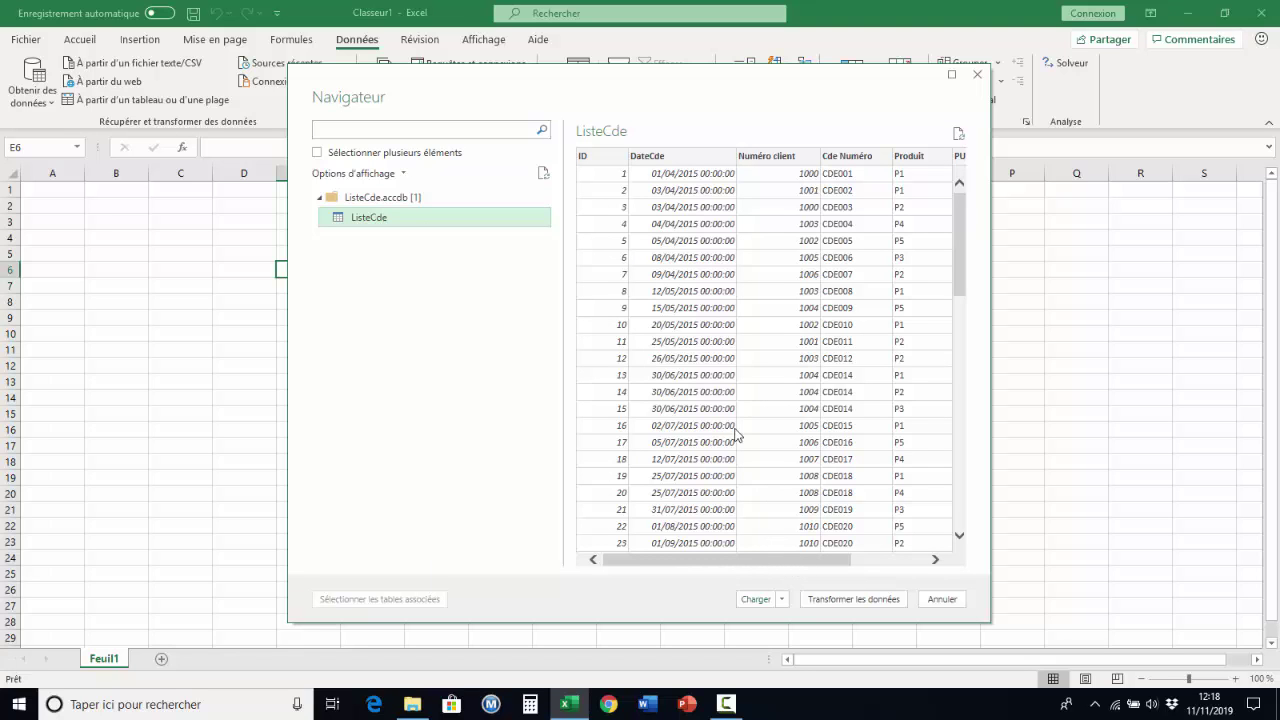
left_click_drag(729, 565, 804, 565)
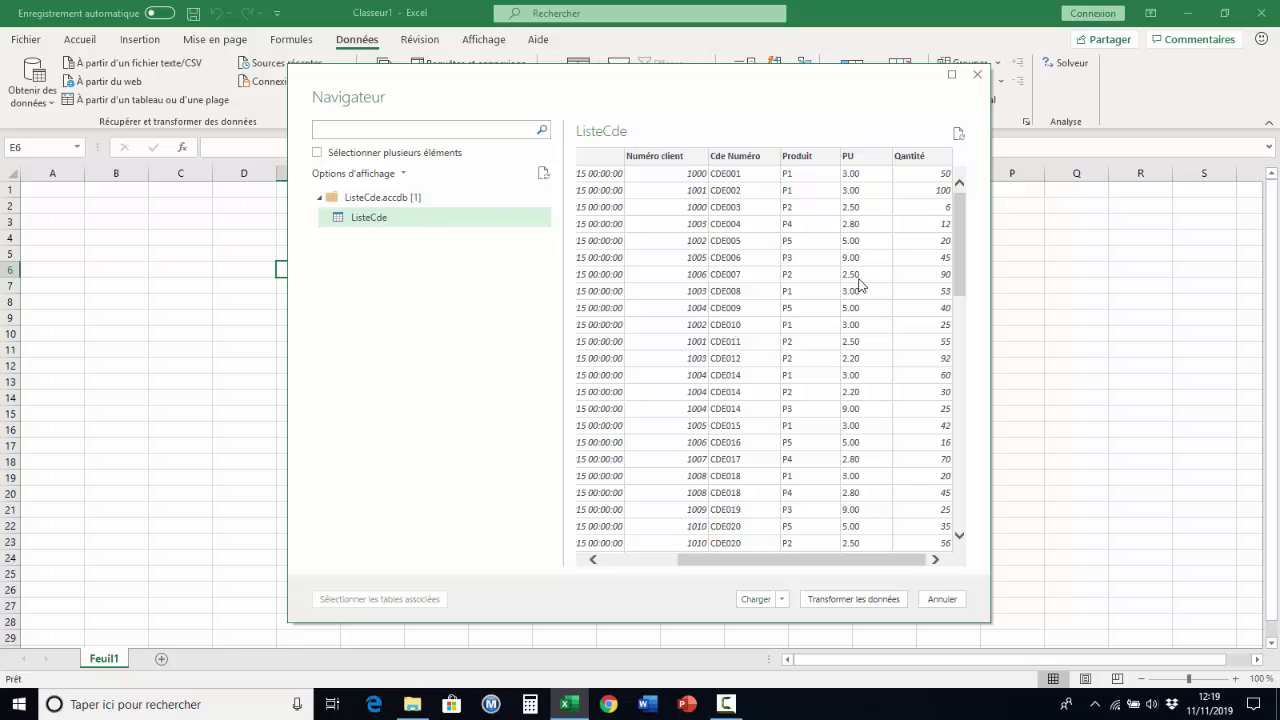
left_click(855, 603)
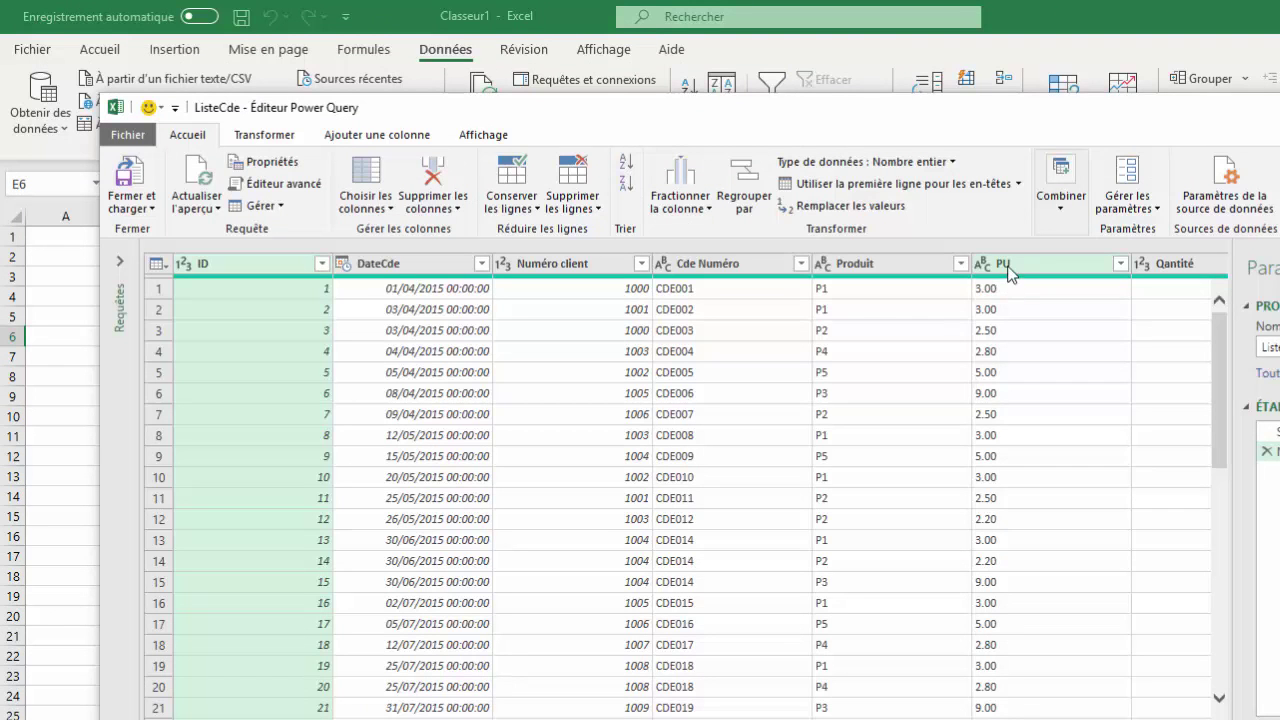
Step: Replace '.' with ',' in the PU column so prices read like 3,00
left_click(1007, 266)
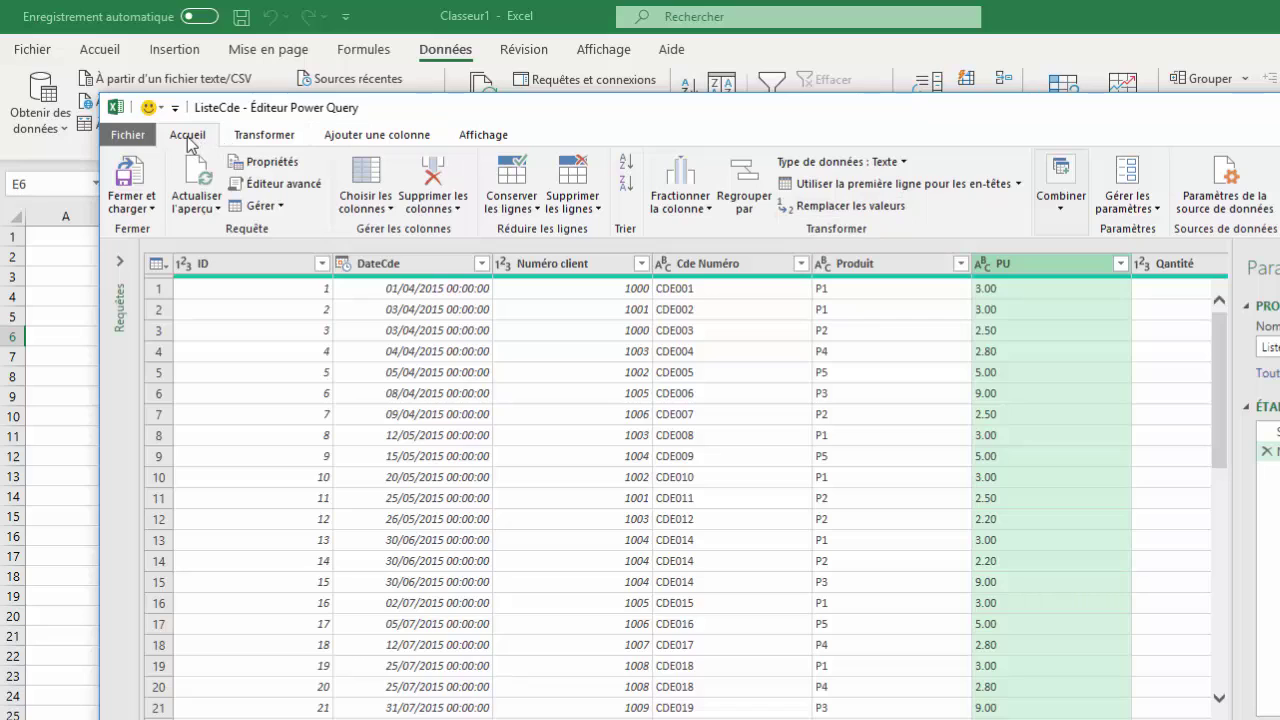
left_click(845, 206)
type(".")
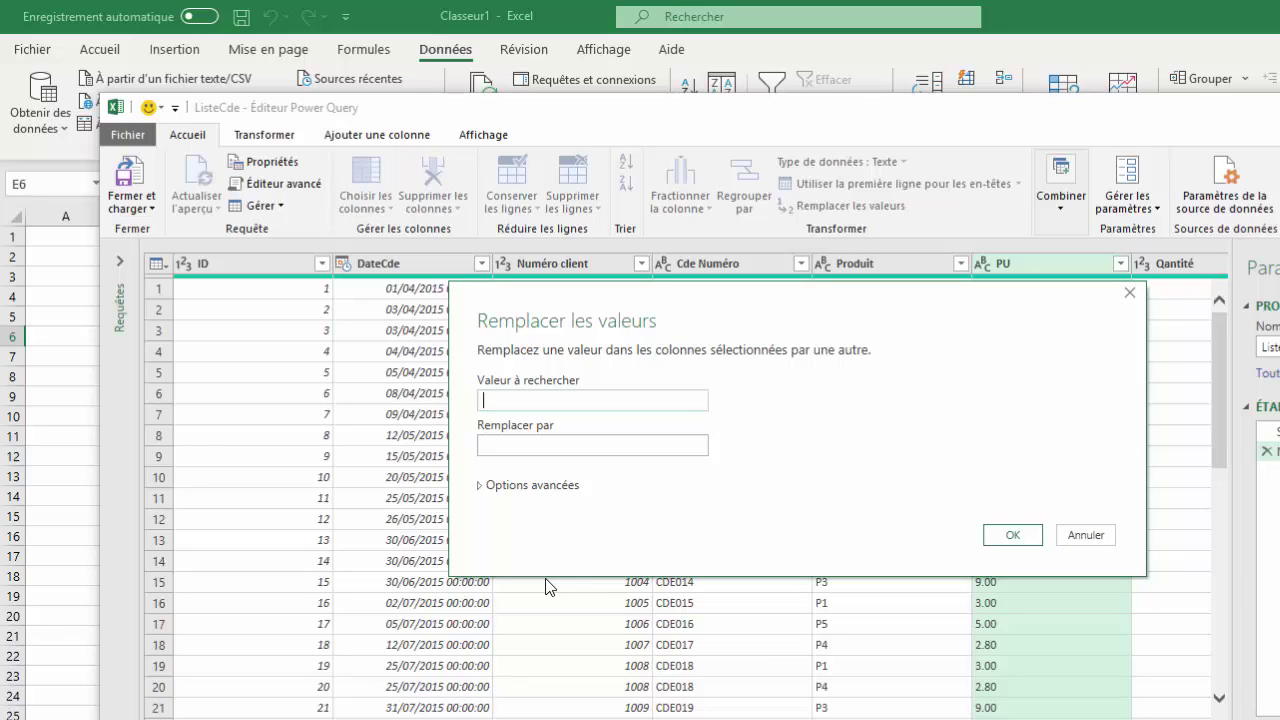
left_click(504, 449)
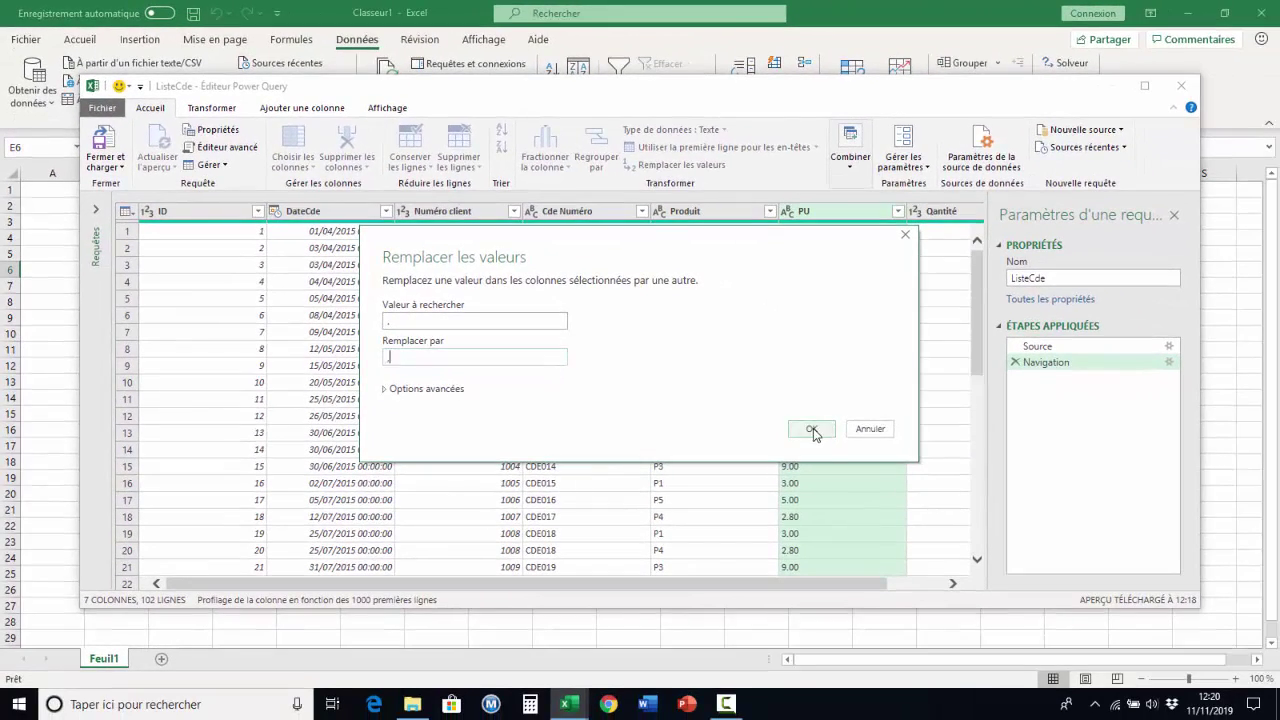
left_click(1012, 535)
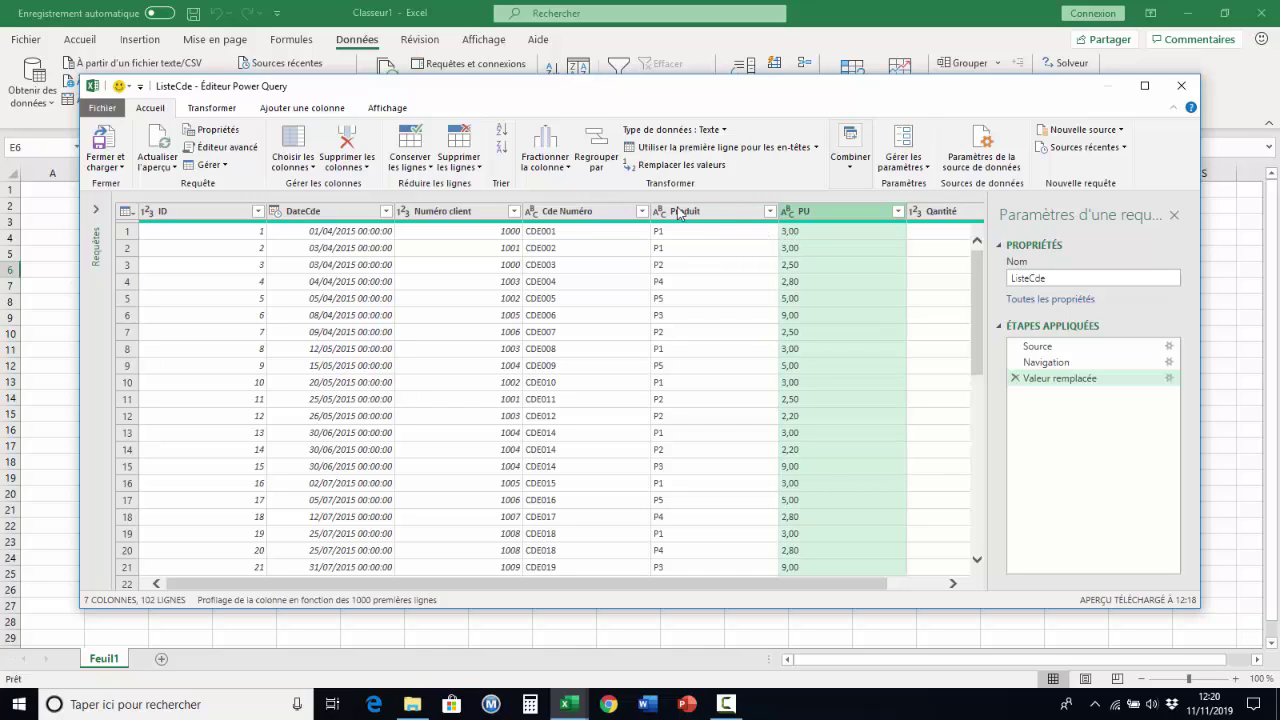
Step: Set the PU column type to Nombre décimal and DateCde to Date
left_click(728, 138)
left_click(707, 150)
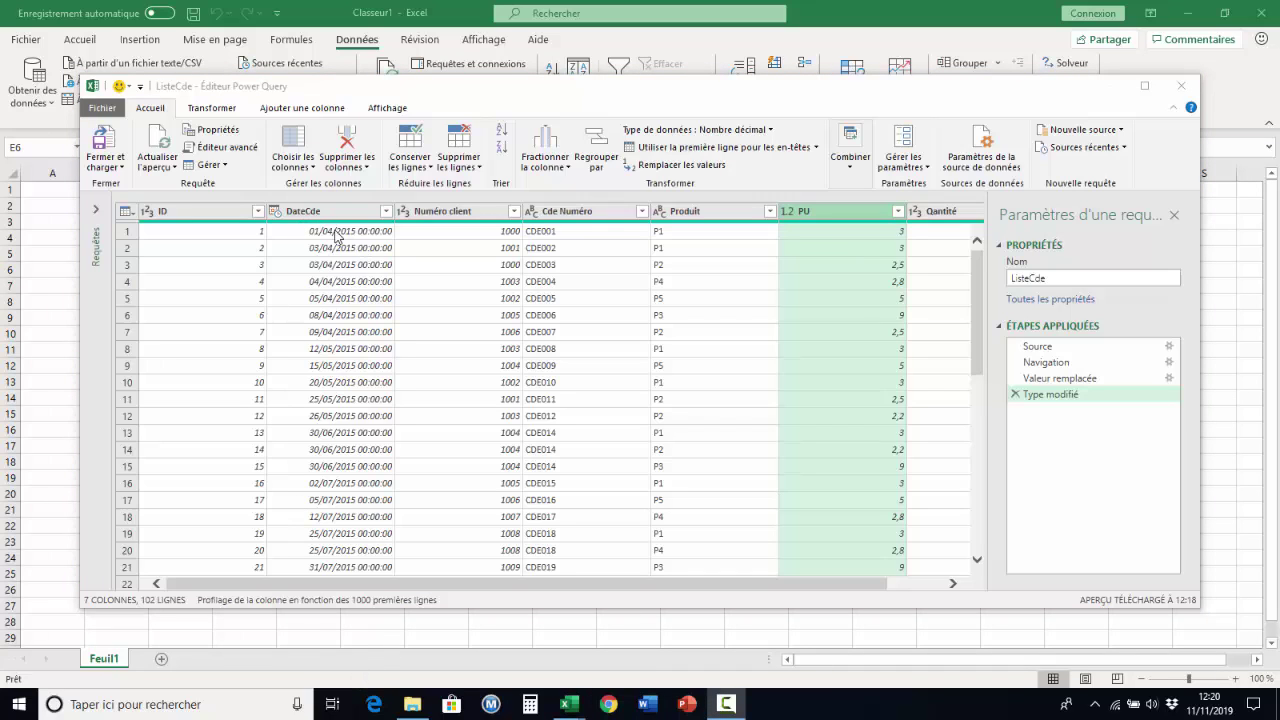
left_click(328, 216)
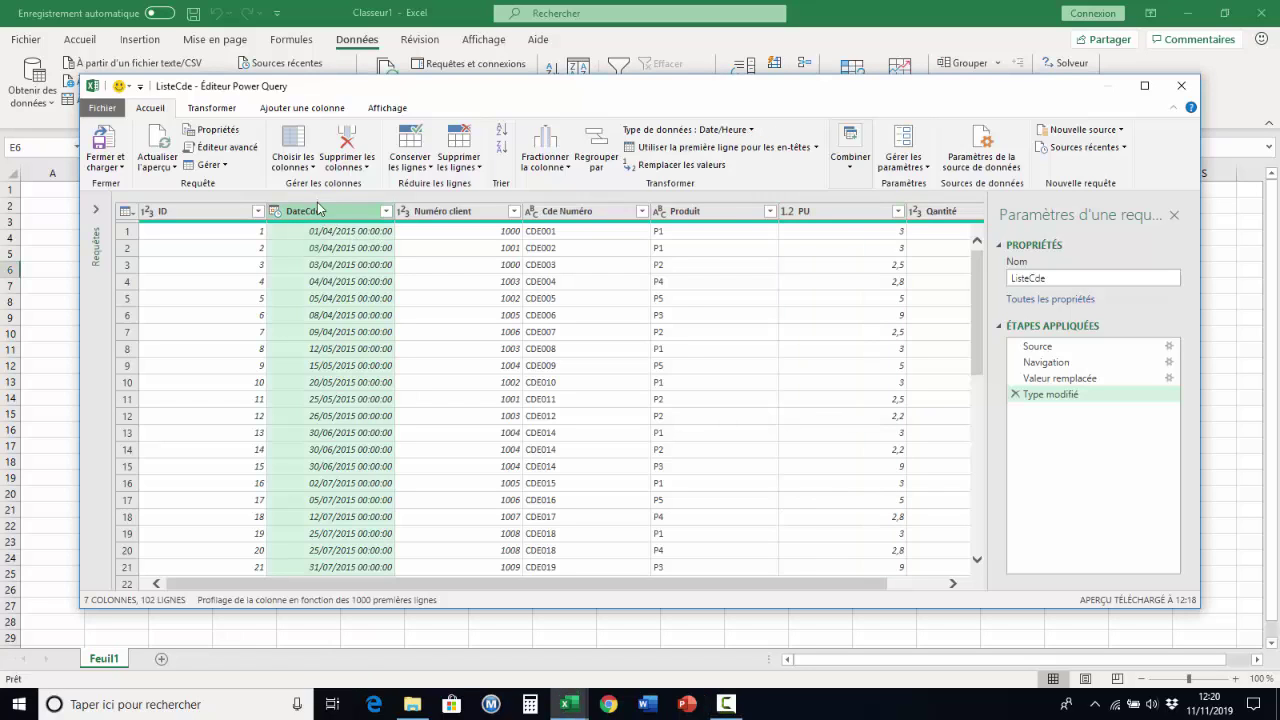
left_click(752, 130)
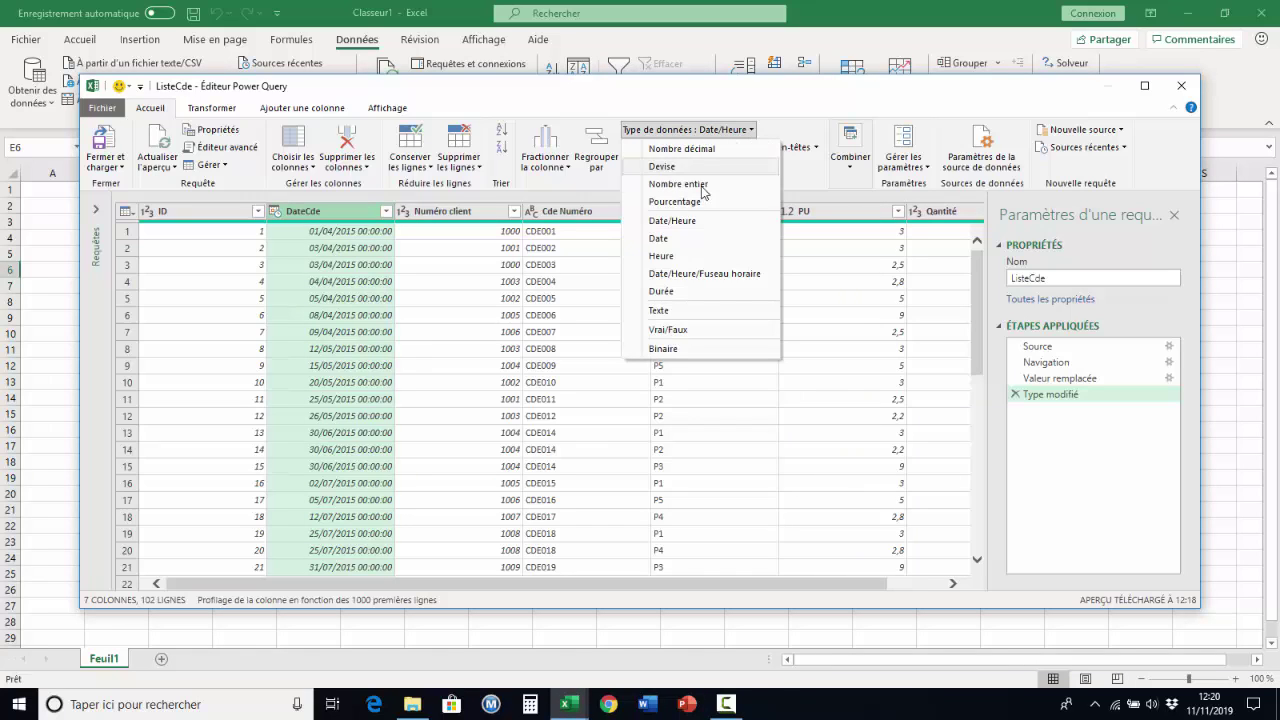
left_click(664, 239)
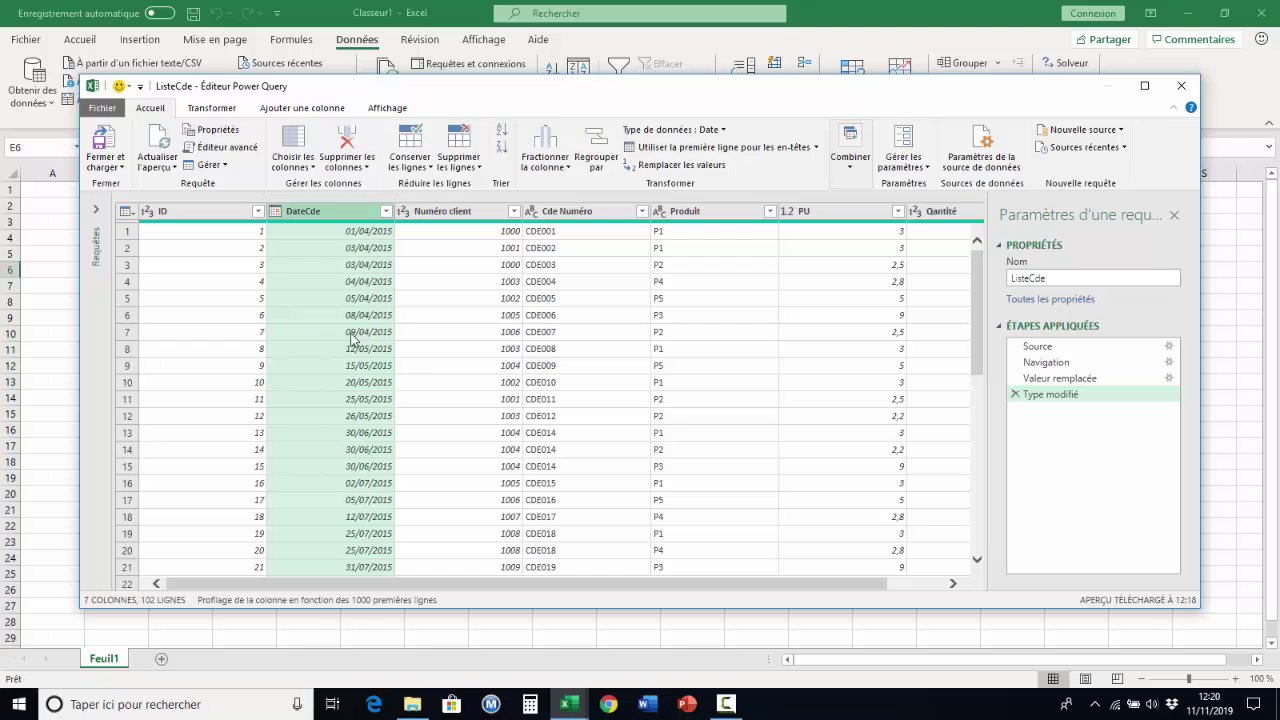
left_click(1145, 90)
Step: Close and load ListeCde into a Feuil2 table, then reopen it via MODIFIER
left_click(27, 88)
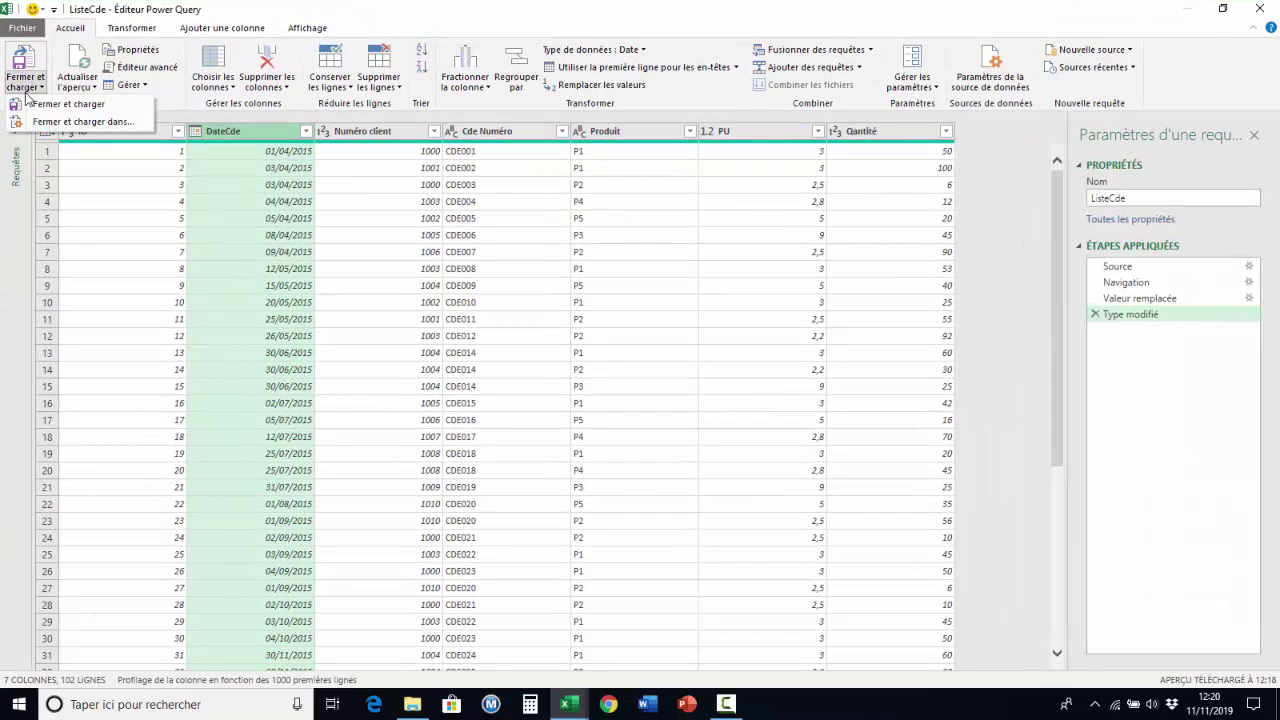
left_click(46, 106)
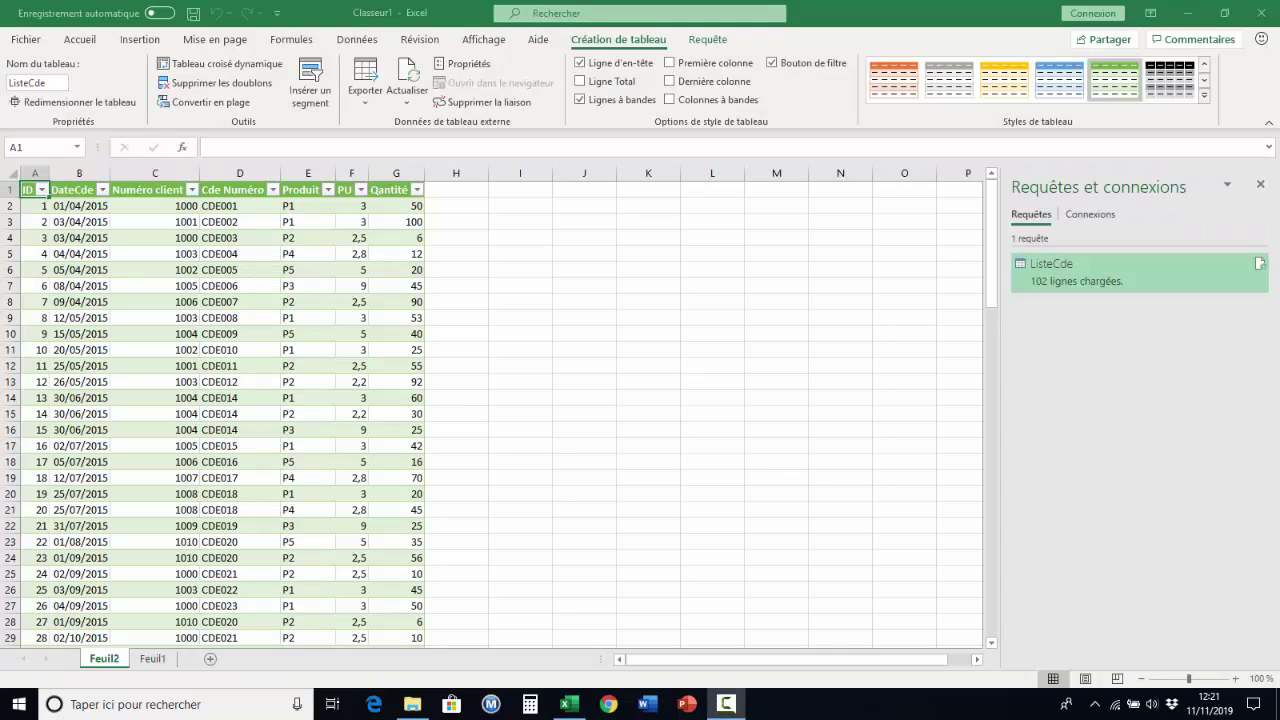
left_click(362, 286)
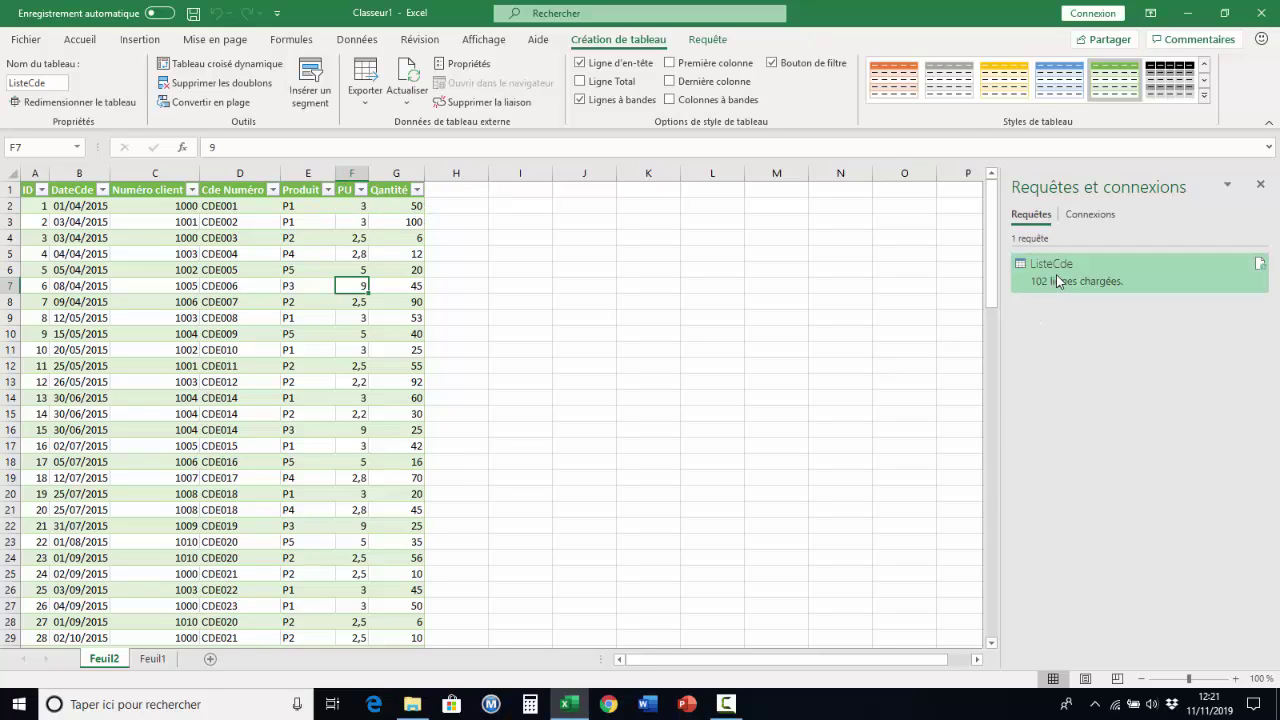
mouse_move(1057, 281)
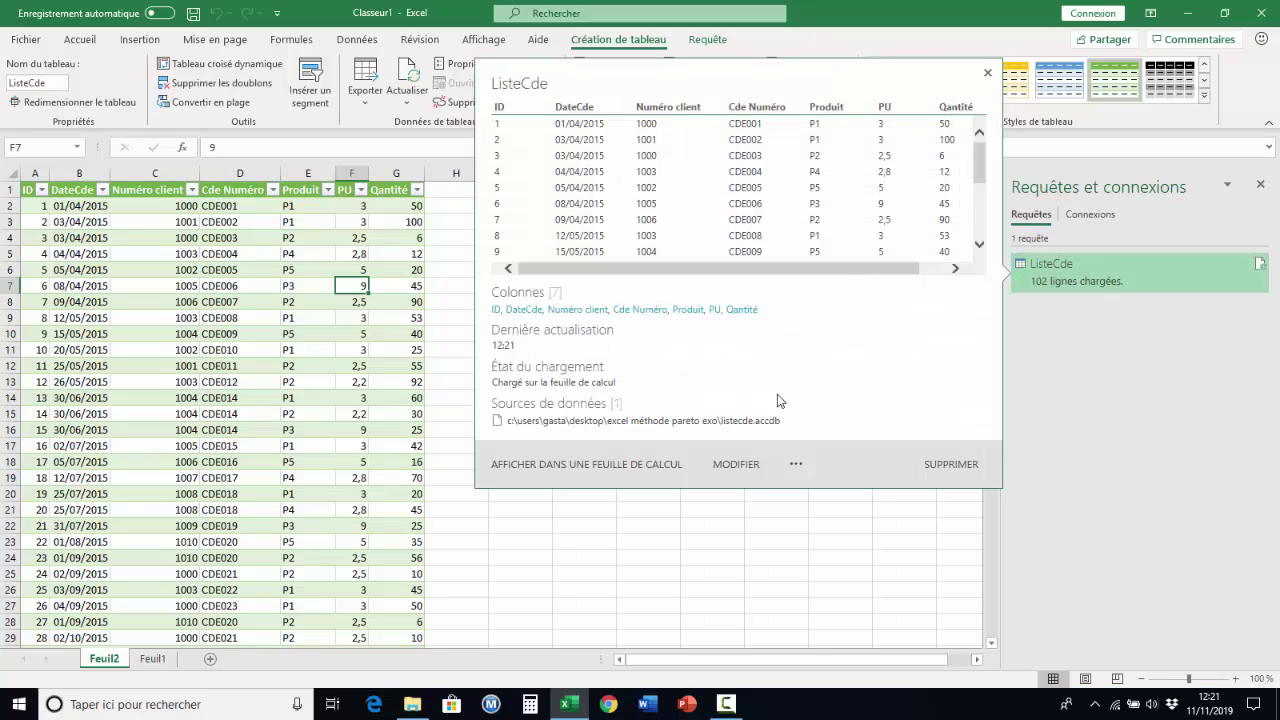
left_click(736, 466)
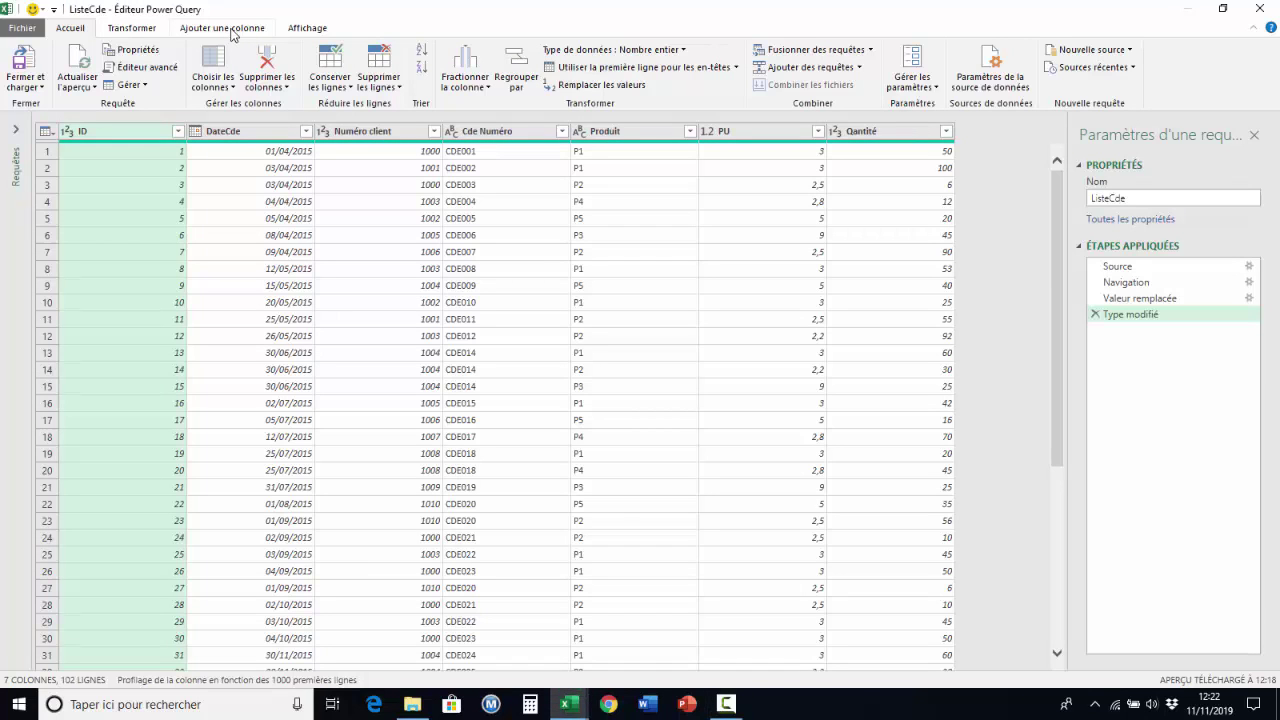
Step: Define a custom column named Total CA with the formula [PU]*[Qantité]
left_click(202, 31)
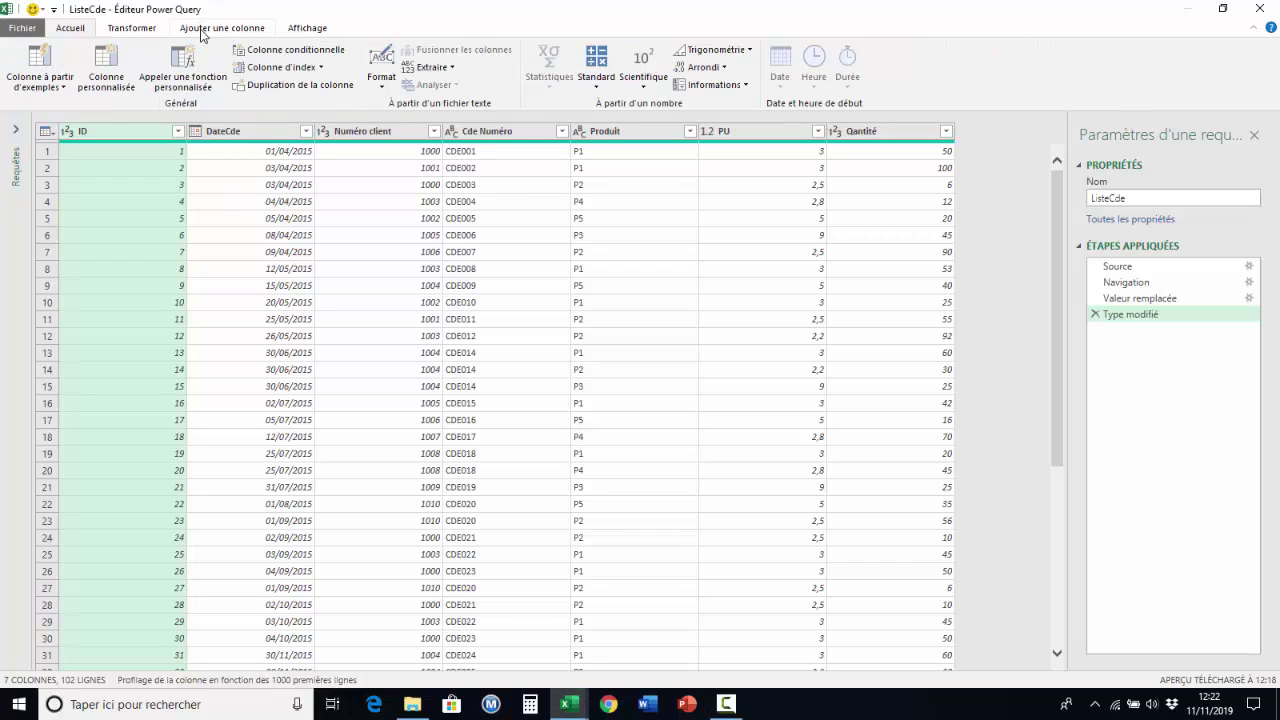
left_click(105, 65)
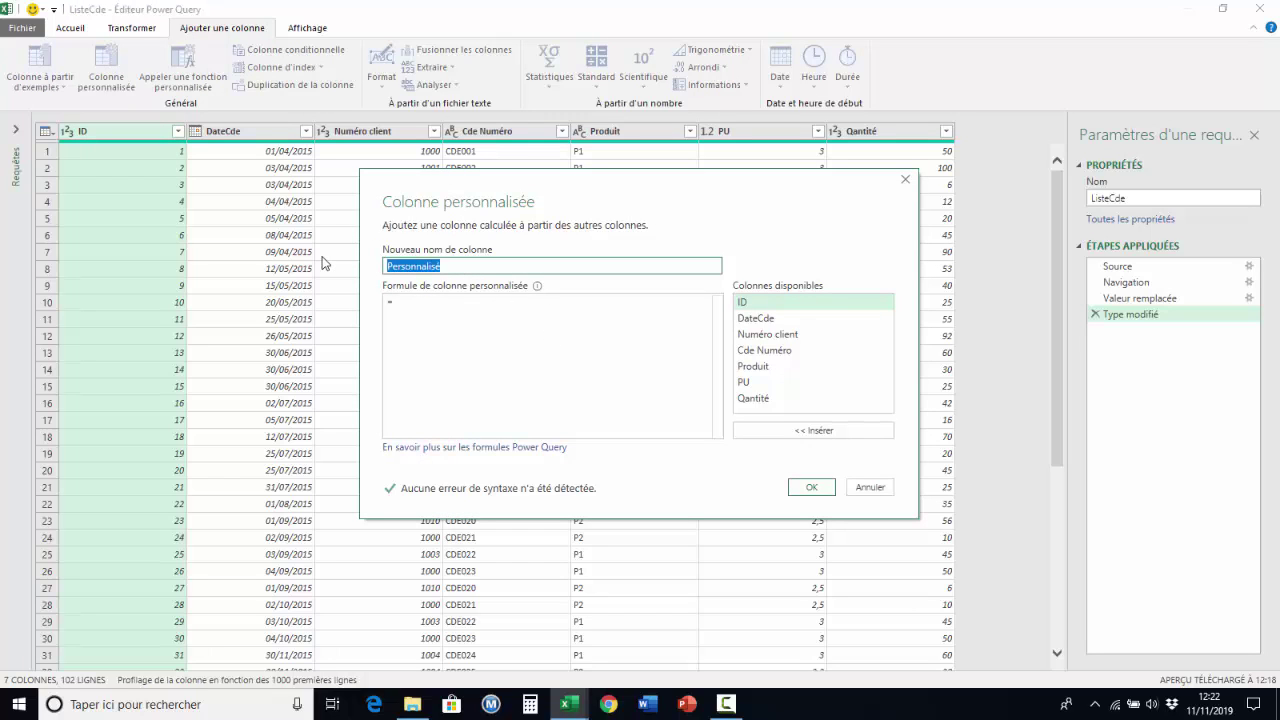
type("Tota")
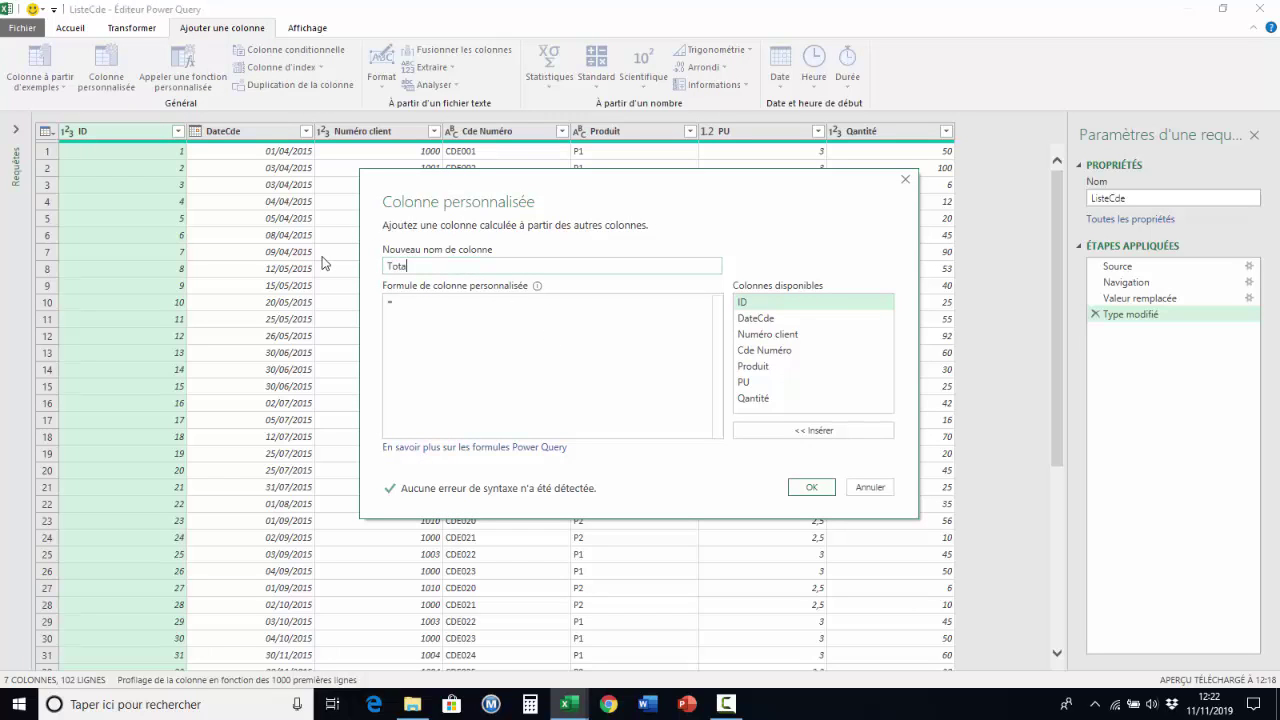
type("l CA")
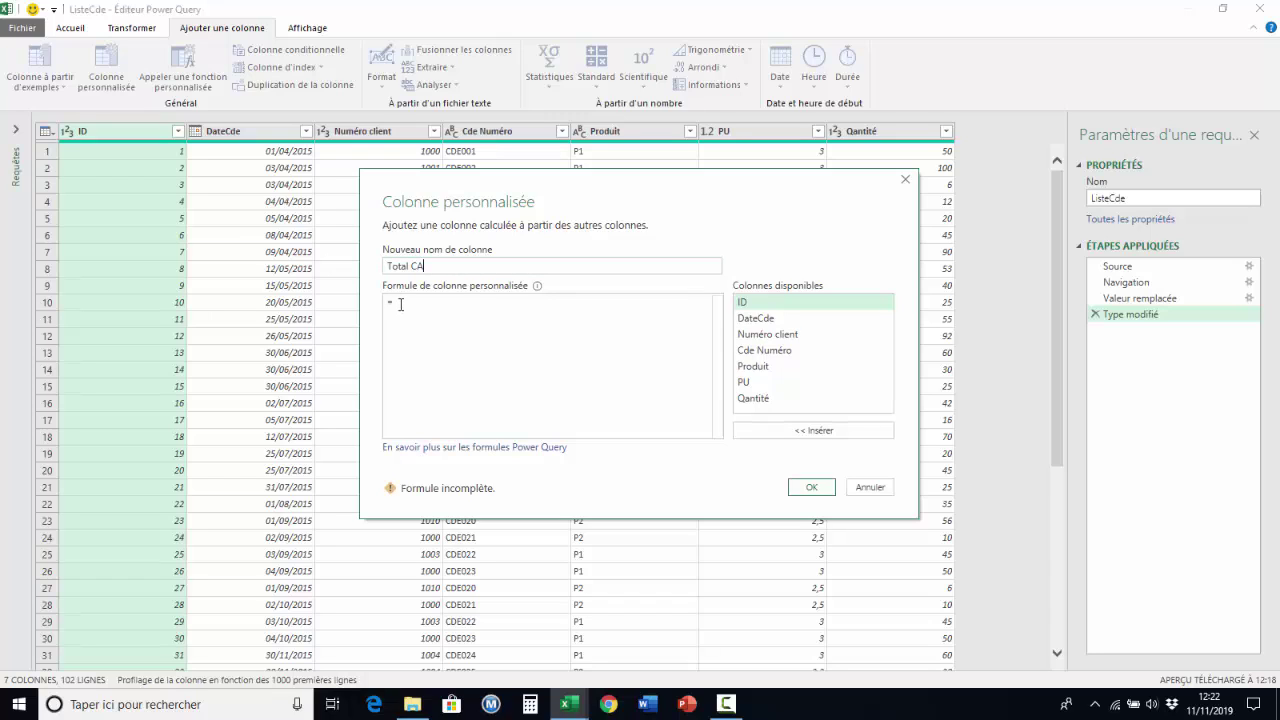
double_click(745, 388)
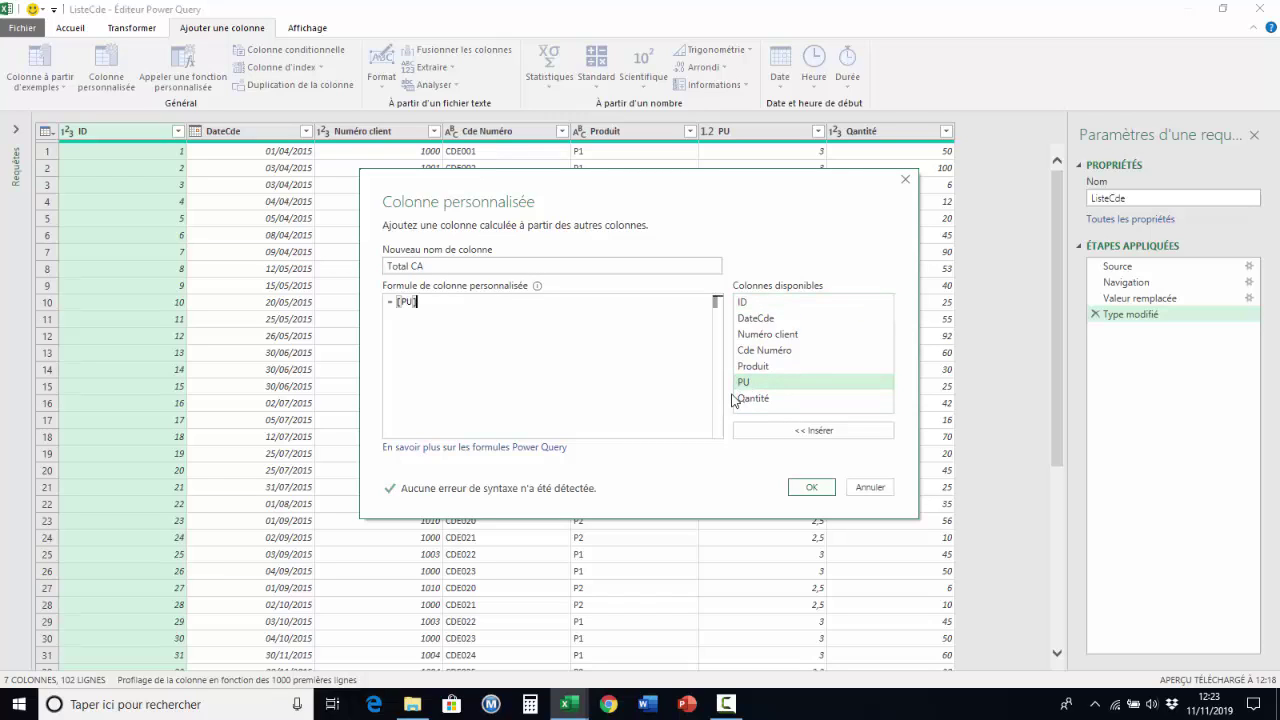
type("*")
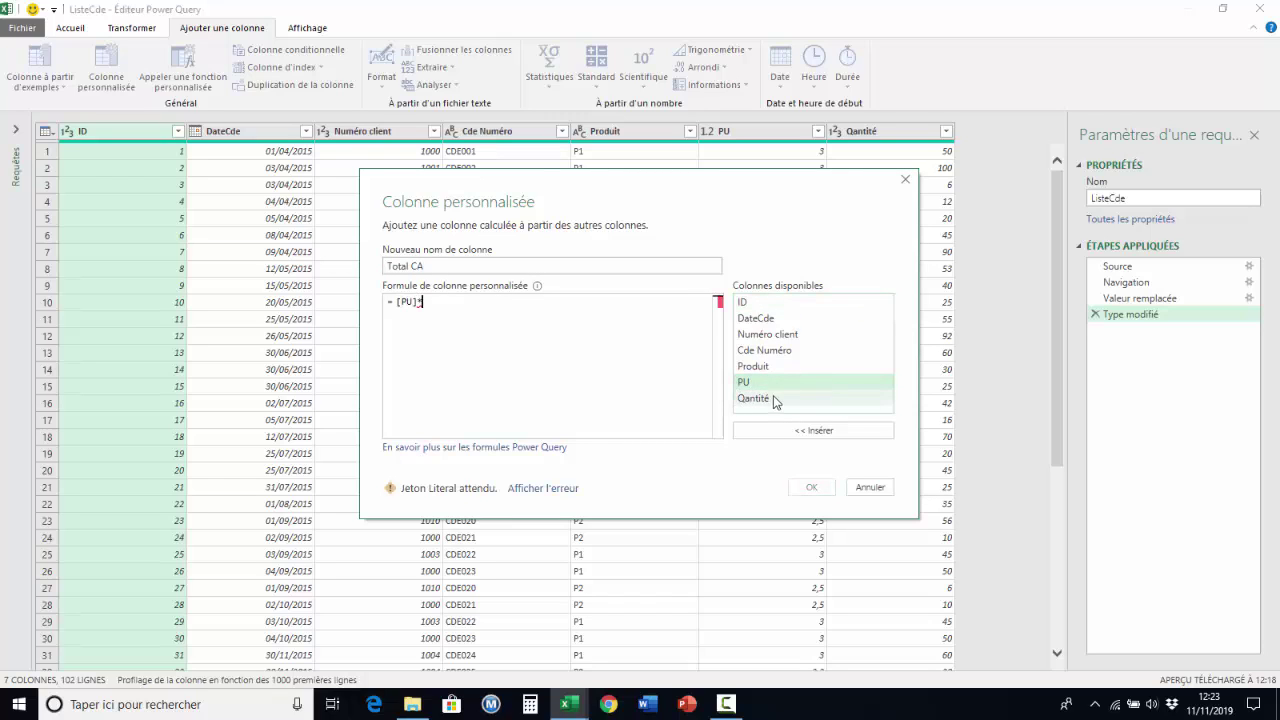
double_click(755, 398)
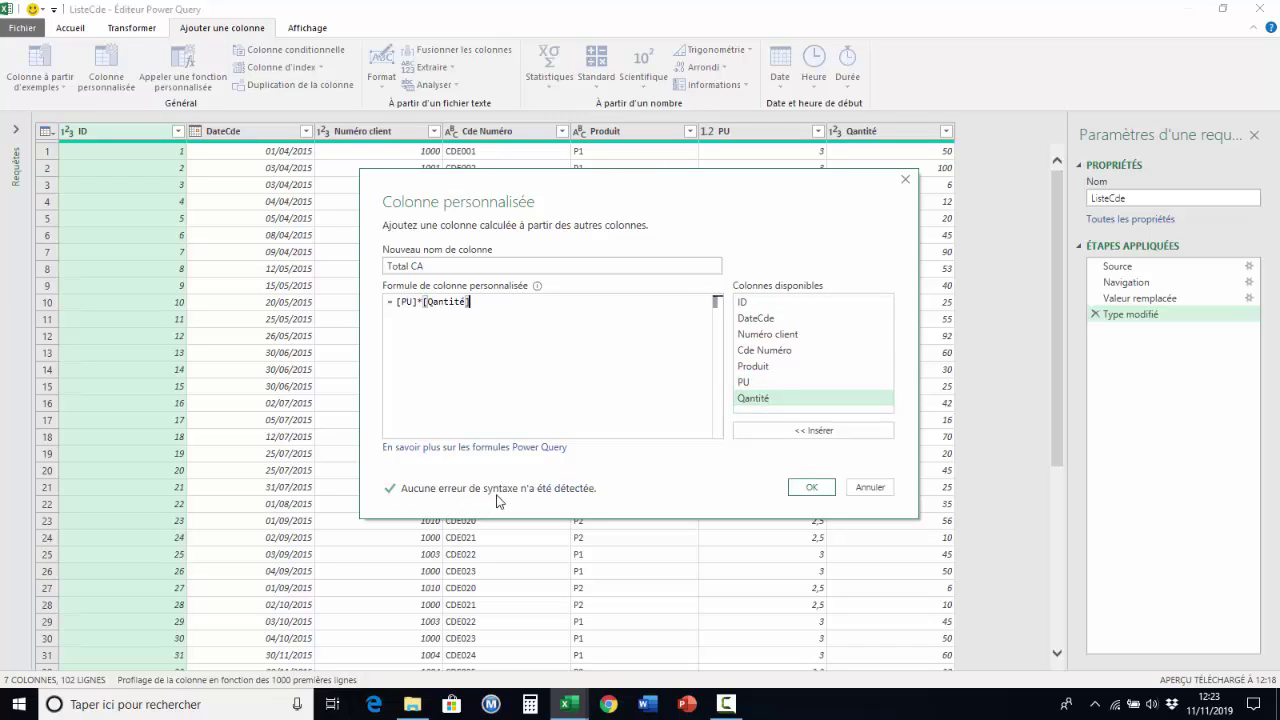
Step: Confirm the Total CA column and close and load the query into the Feuil2 table
left_click(812, 488)
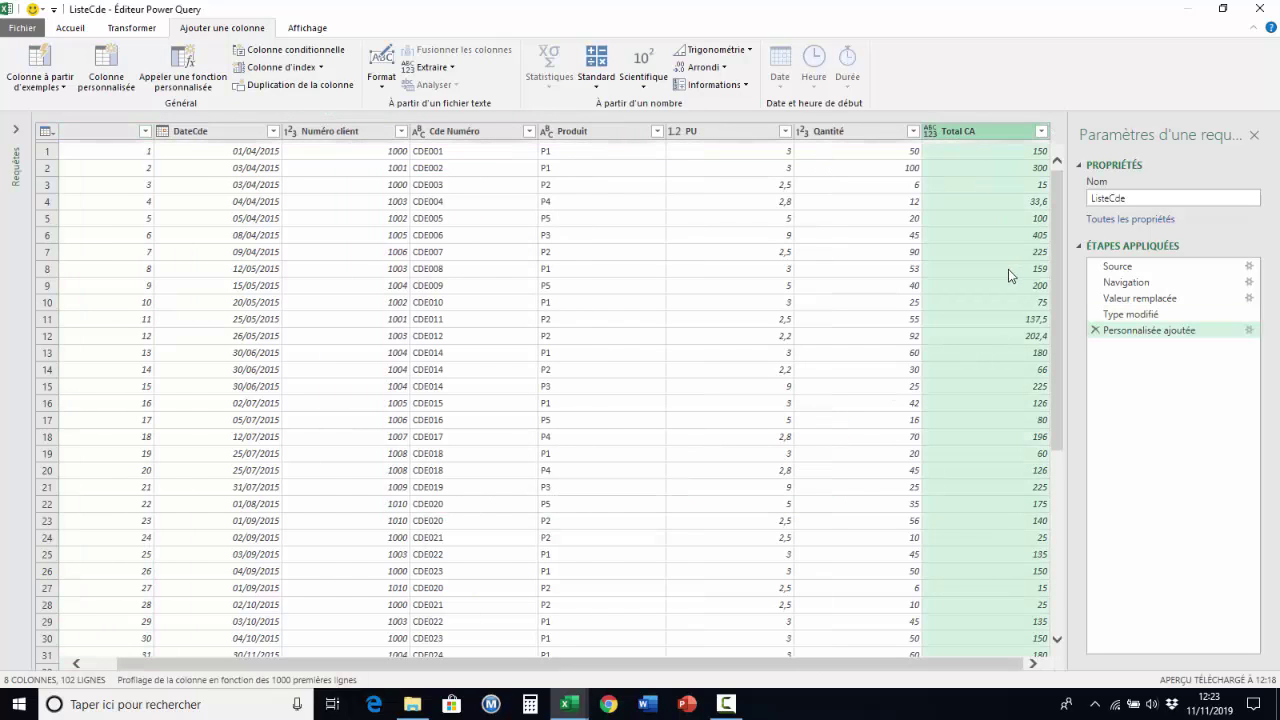
left_click(70, 28)
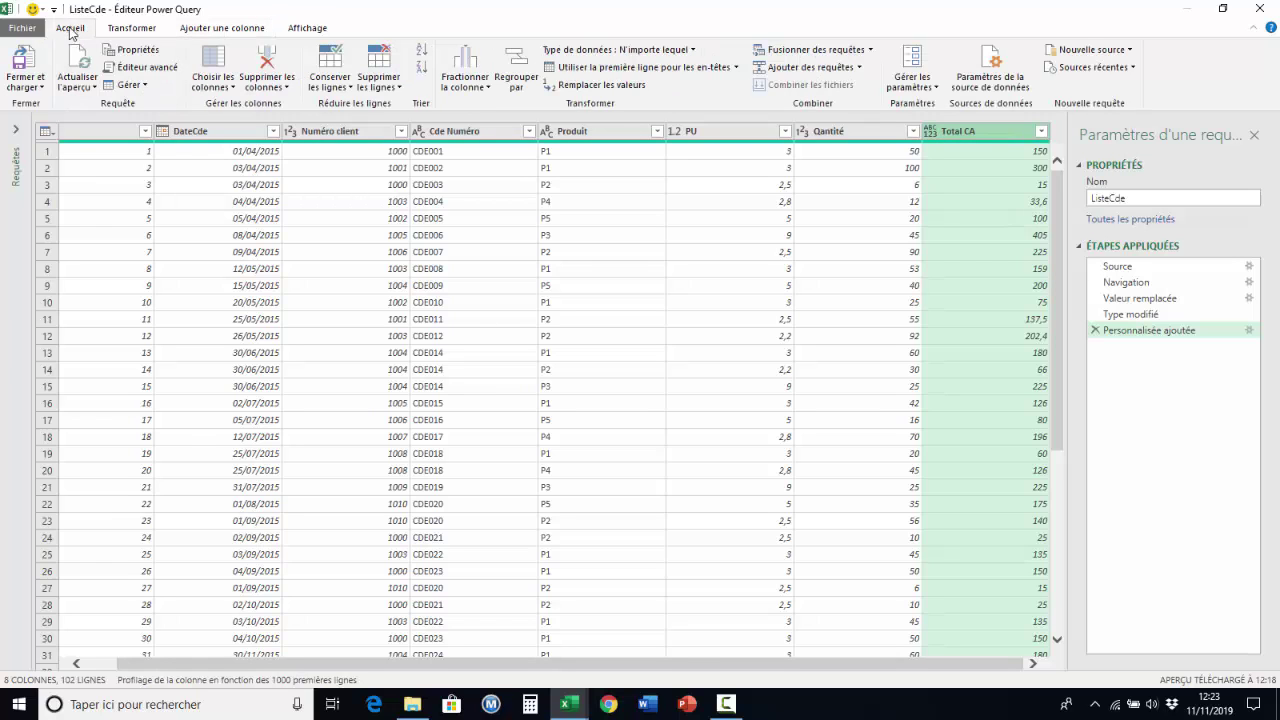
left_click(27, 93)
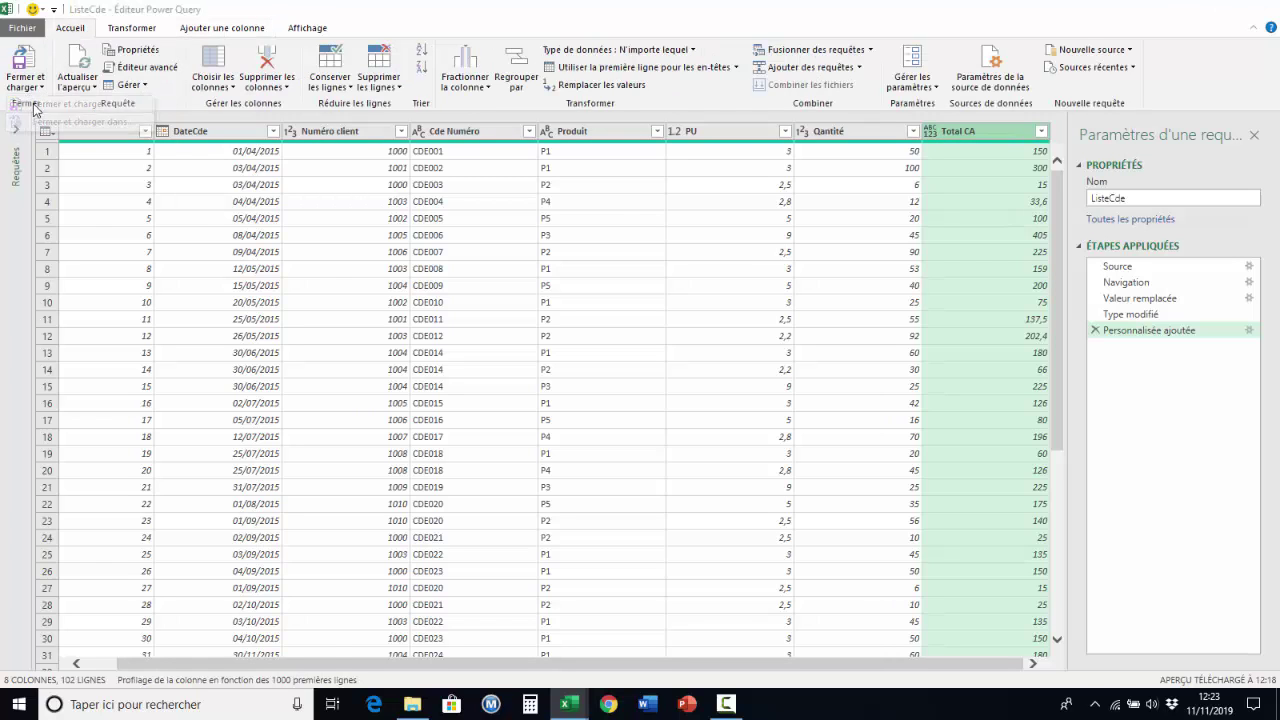
left_click(50, 105)
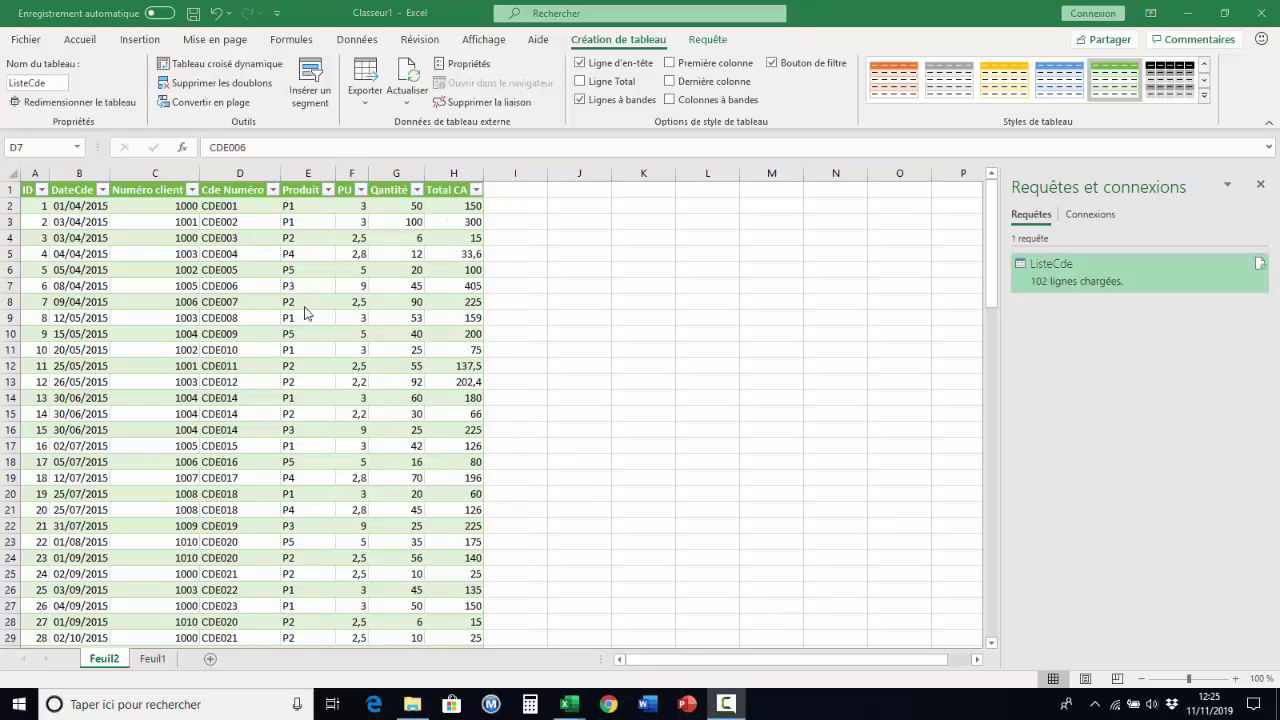
left_click(306, 316)
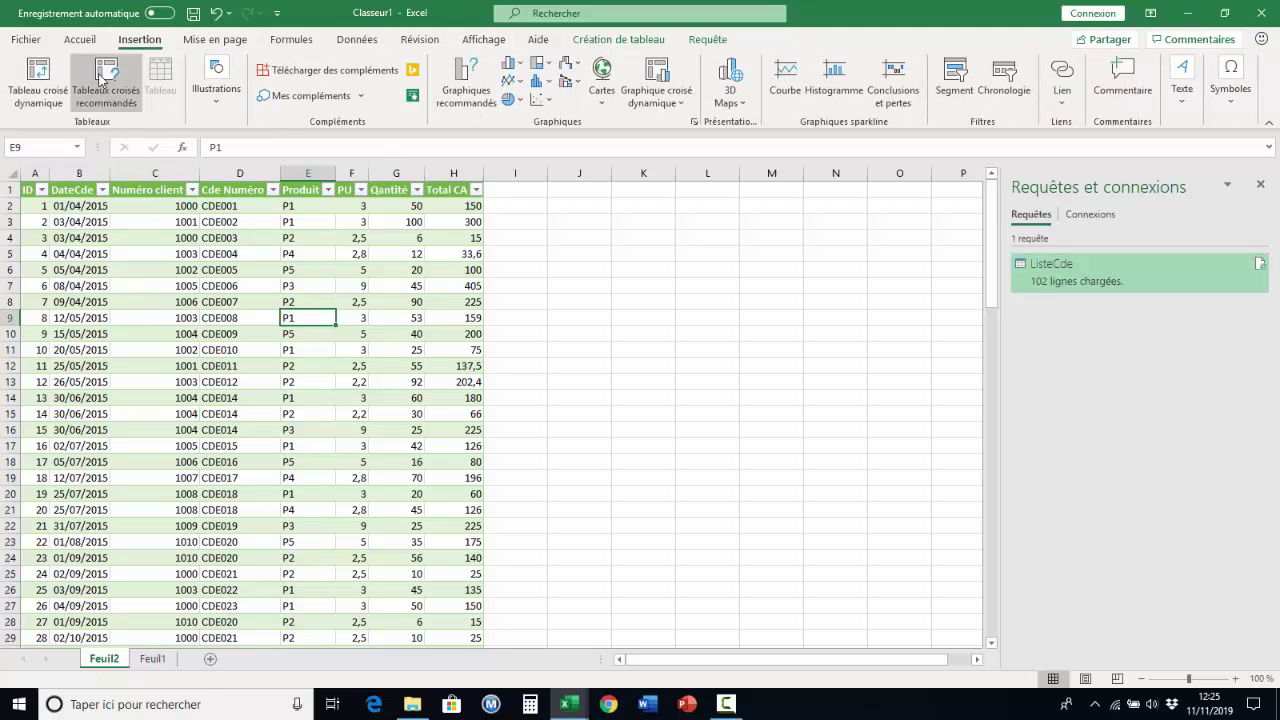
Step: Insert a new-sheet pivot table with Produit in Lignes and Somme de Total CA in Valeurs
left_click(36, 80)
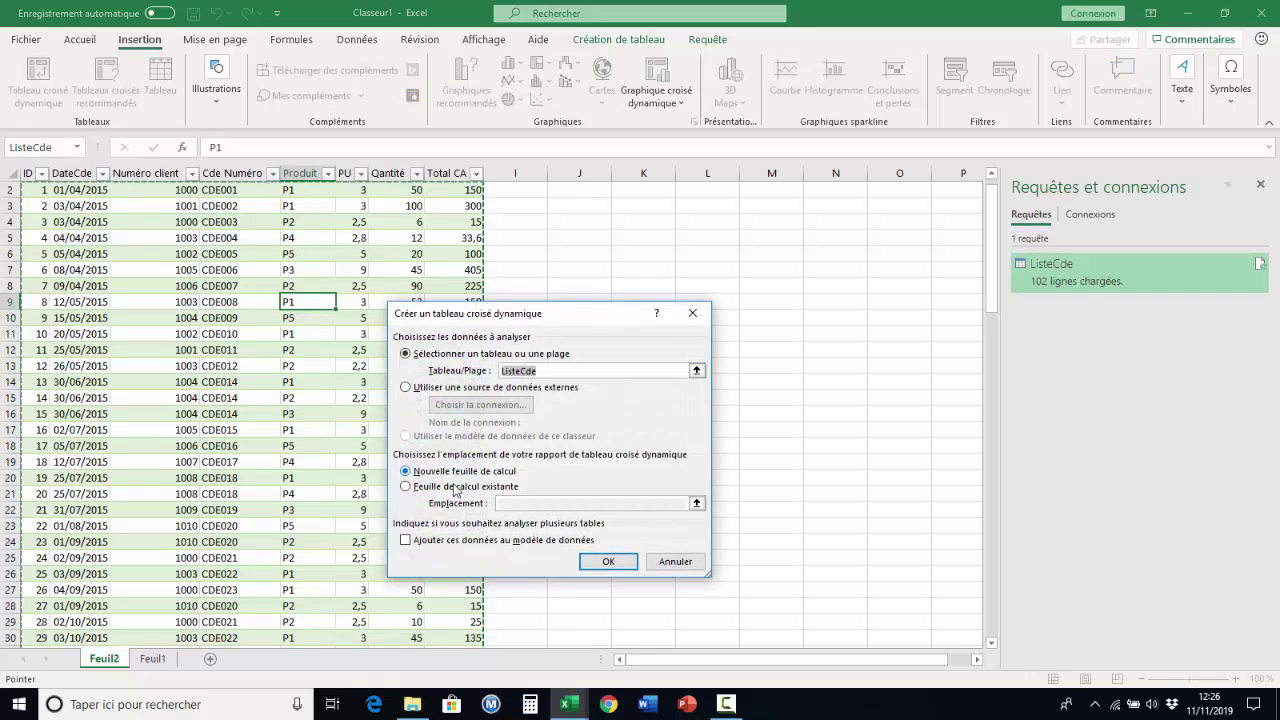
left_click_drag(510, 316, 736, 252)
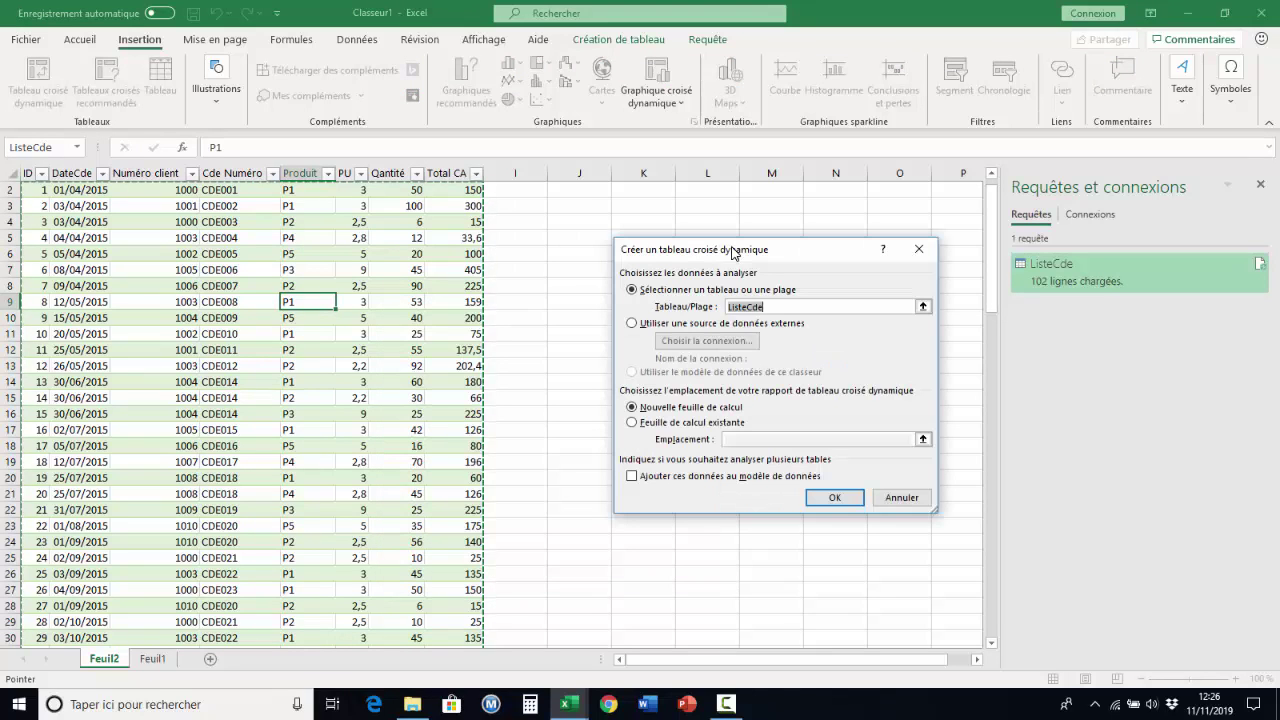
left_click(835, 500)
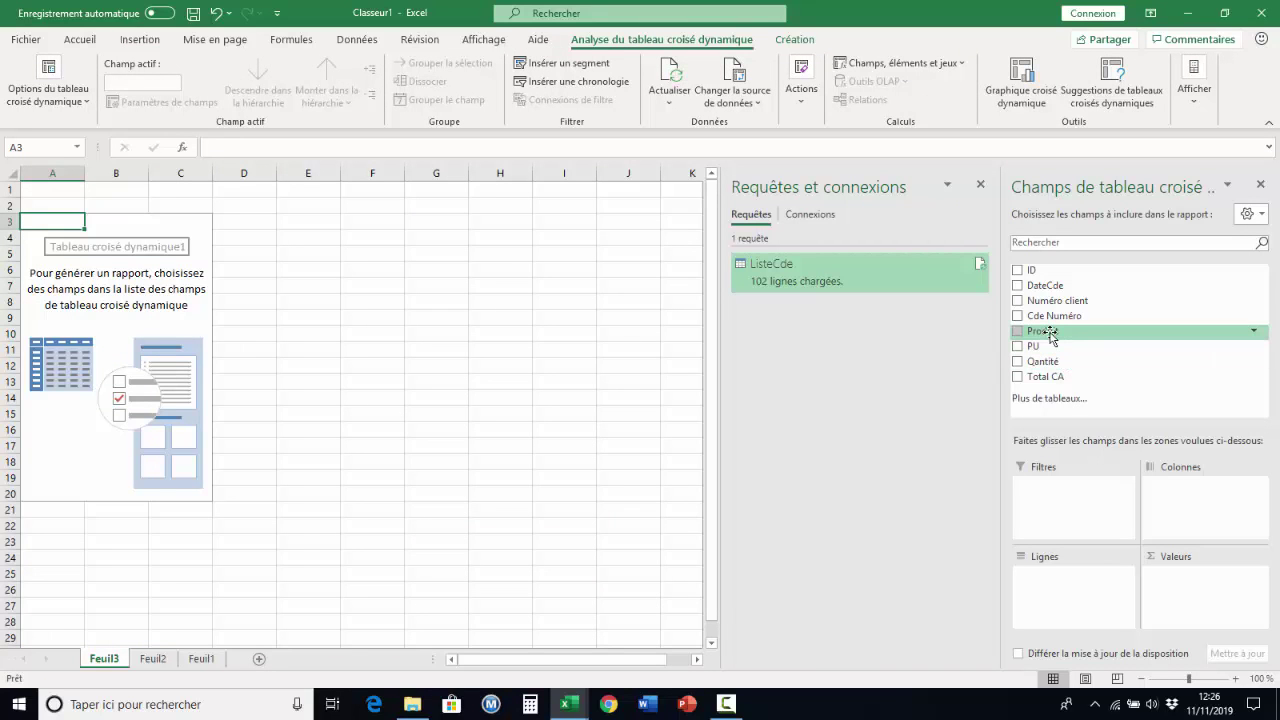
left_click_drag(1050, 338, 1036, 590)
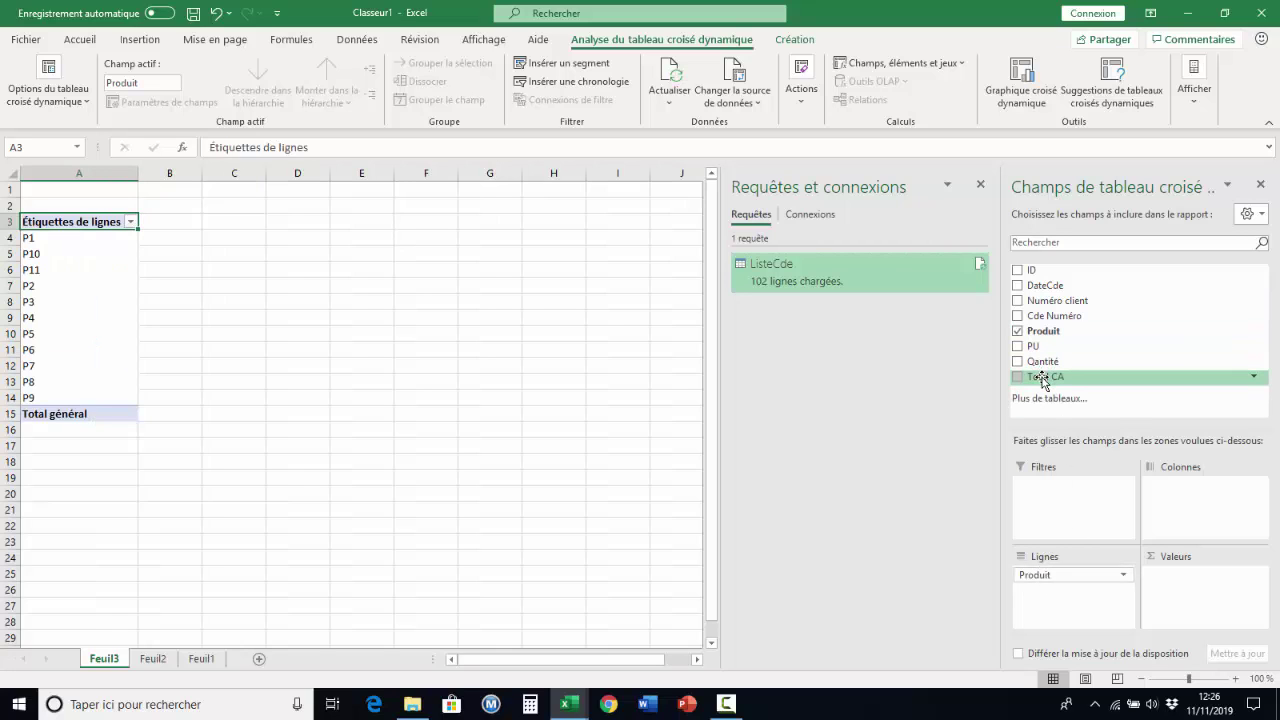
left_click_drag(1043, 380, 1175, 584)
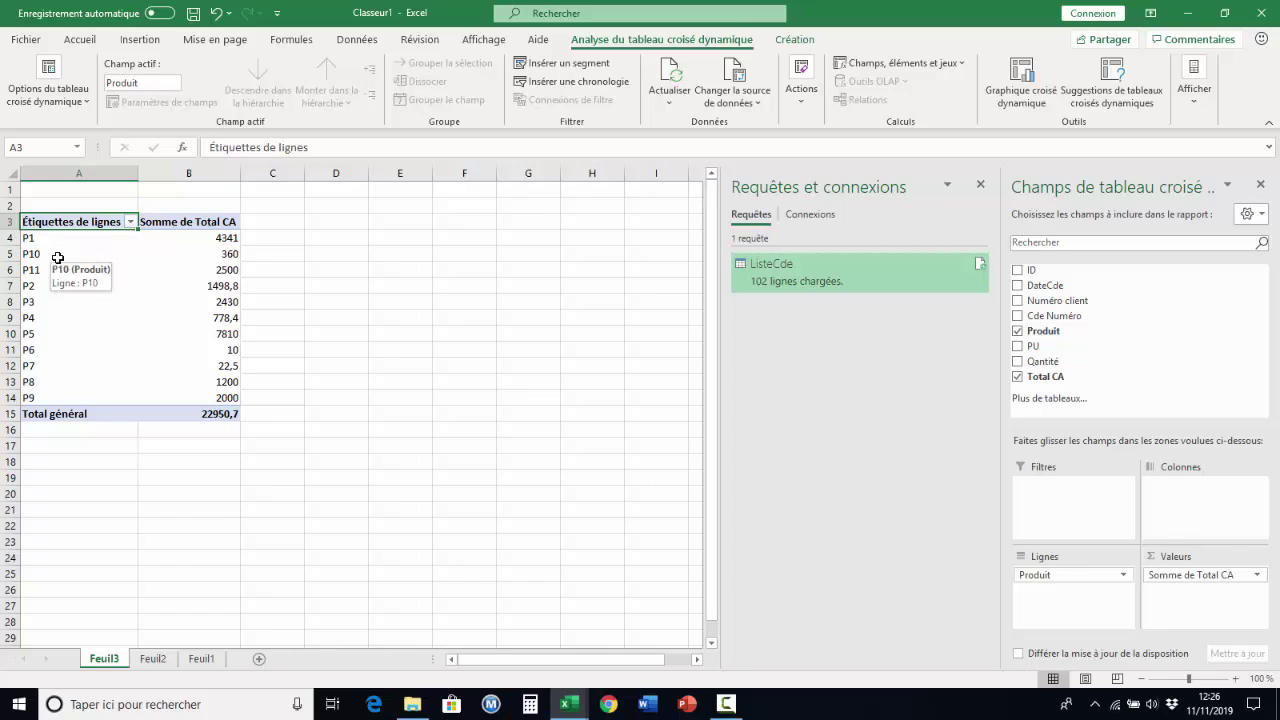
left_click(980, 186)
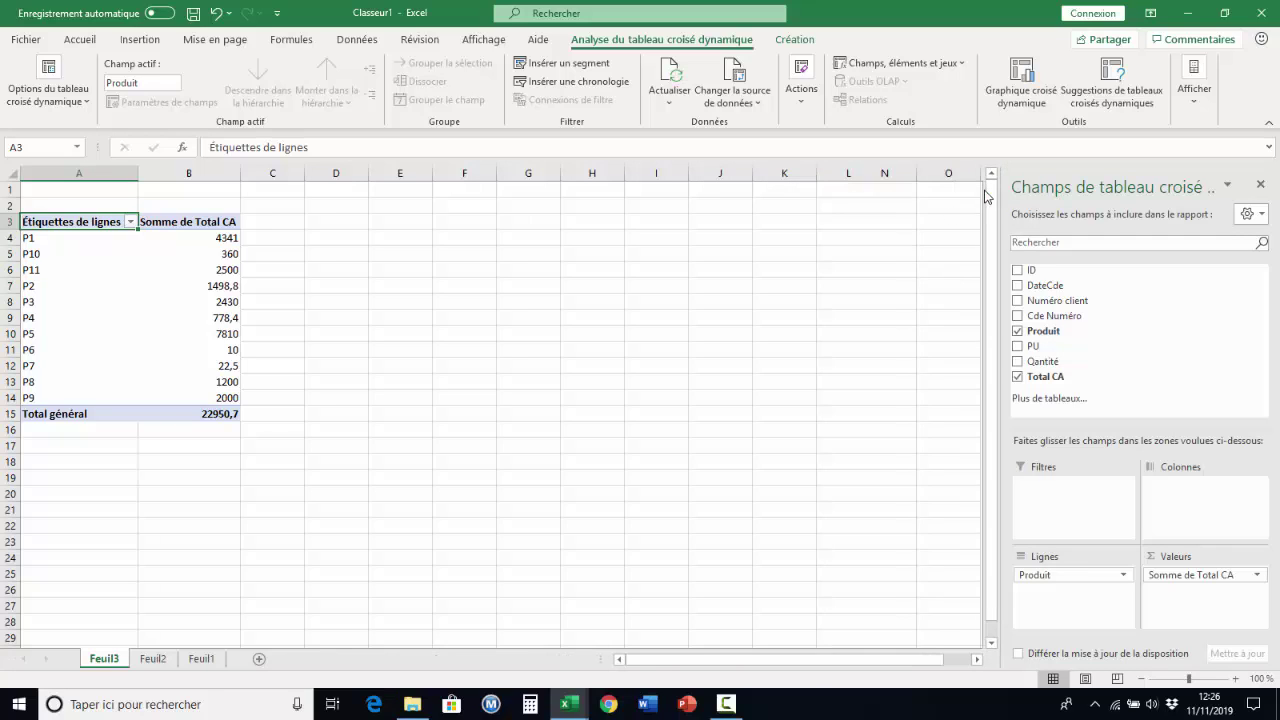
left_click(202, 222)
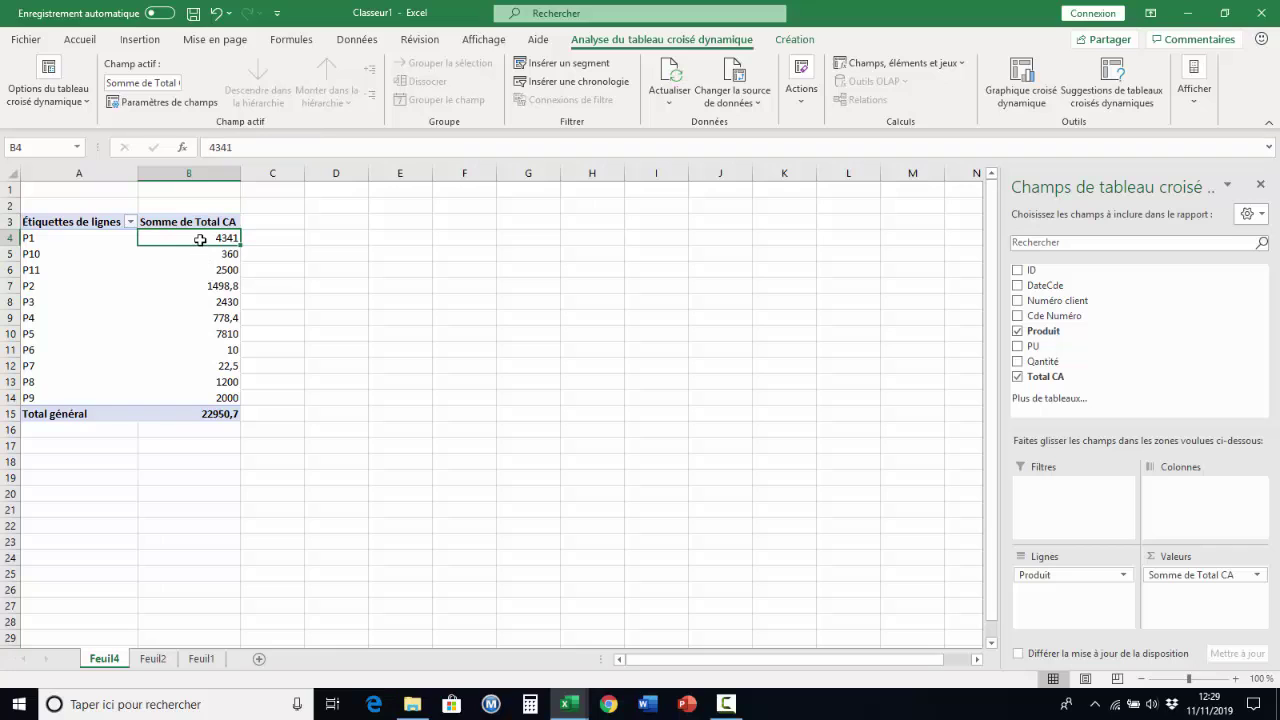
Step: Sort the pivot's products by Somme de Total CA, largest to smallest, so P5 (7810) is first
mouse_move(200, 239)
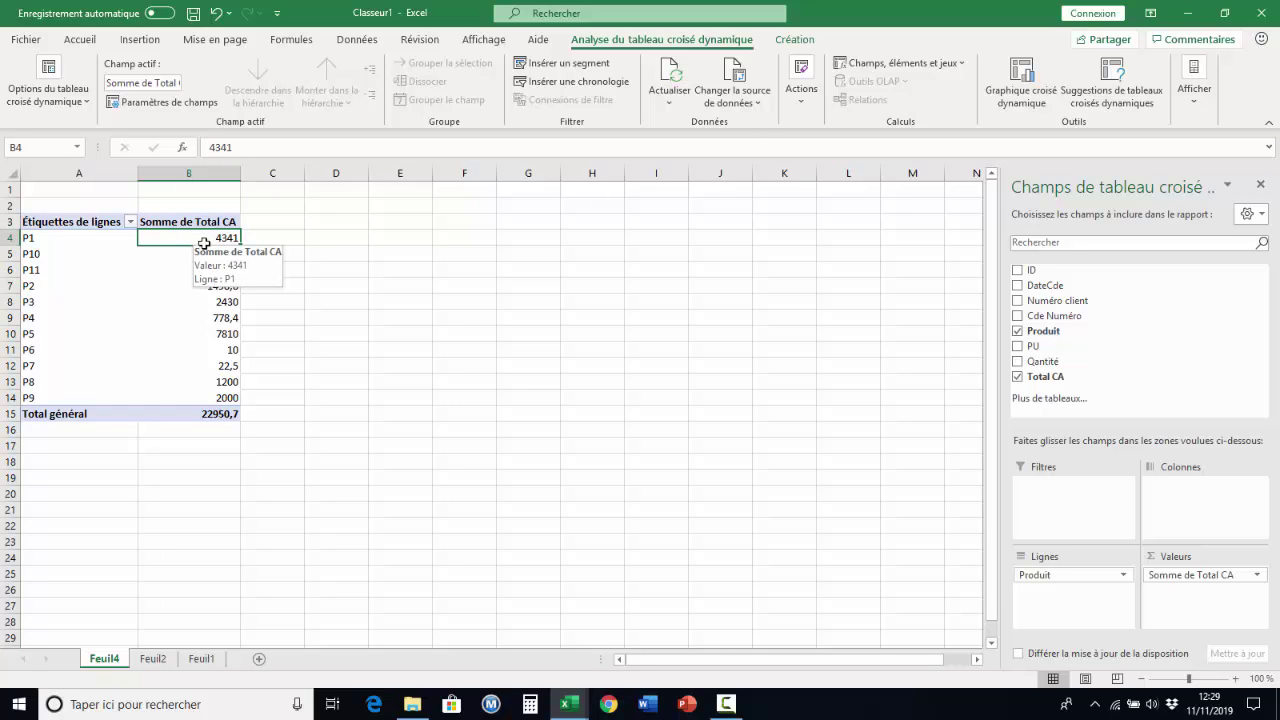
left_click(358, 40)
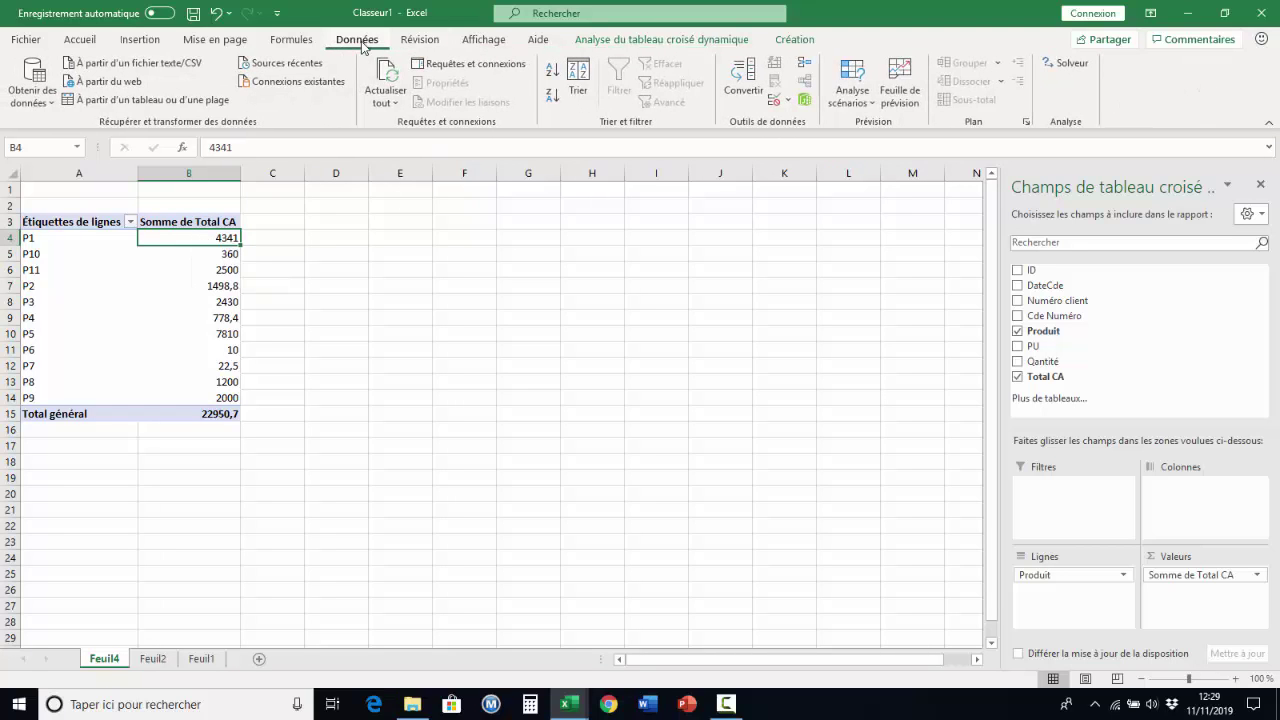
left_click(578, 78)
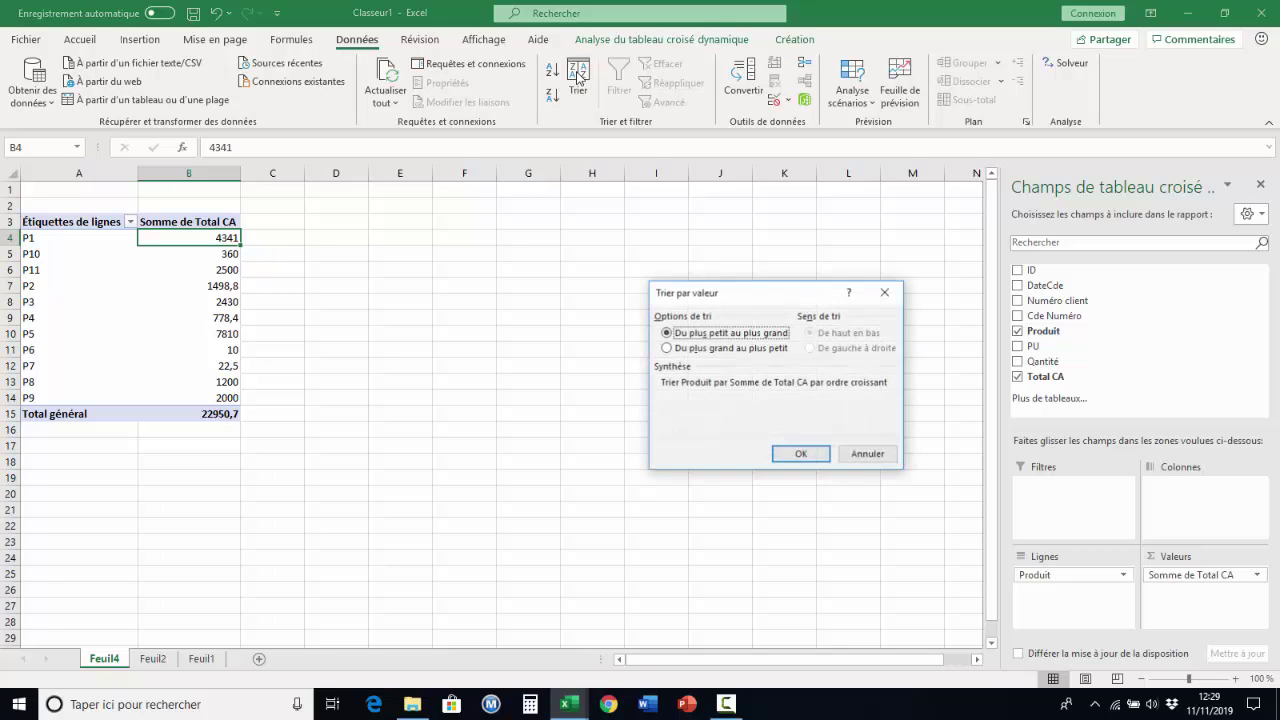
left_click(667, 348)
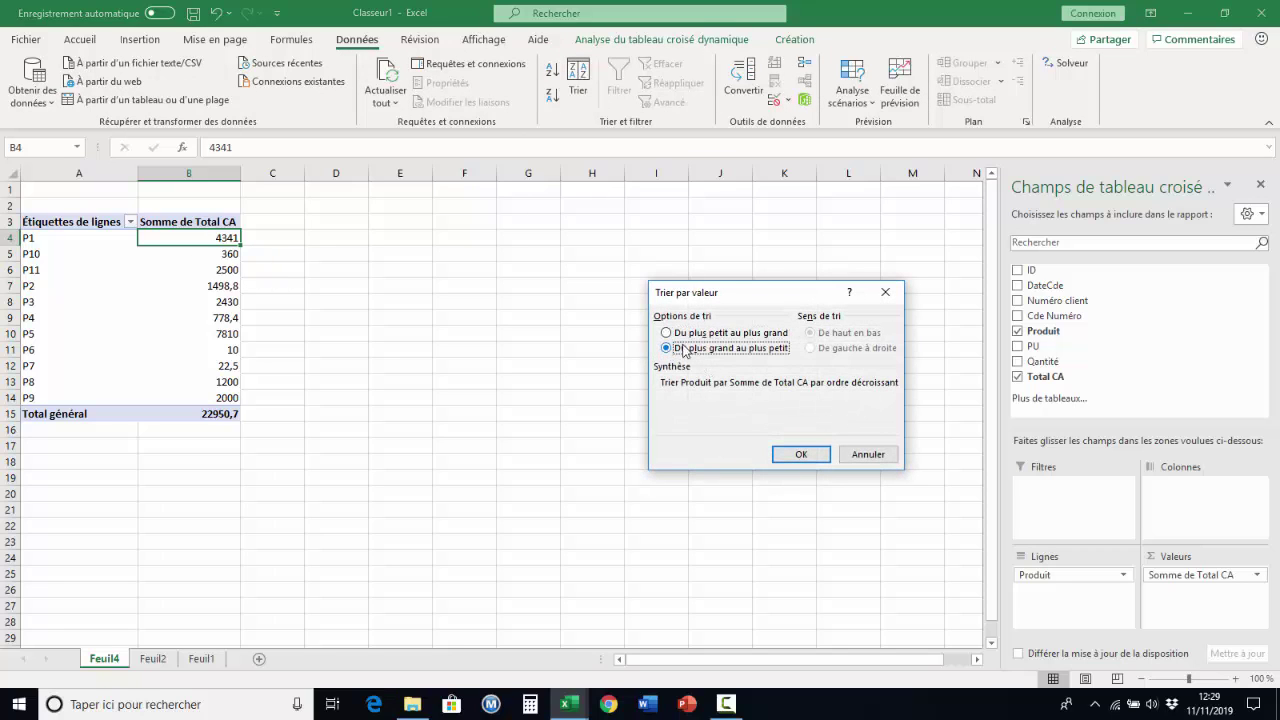
left_click(793, 456)
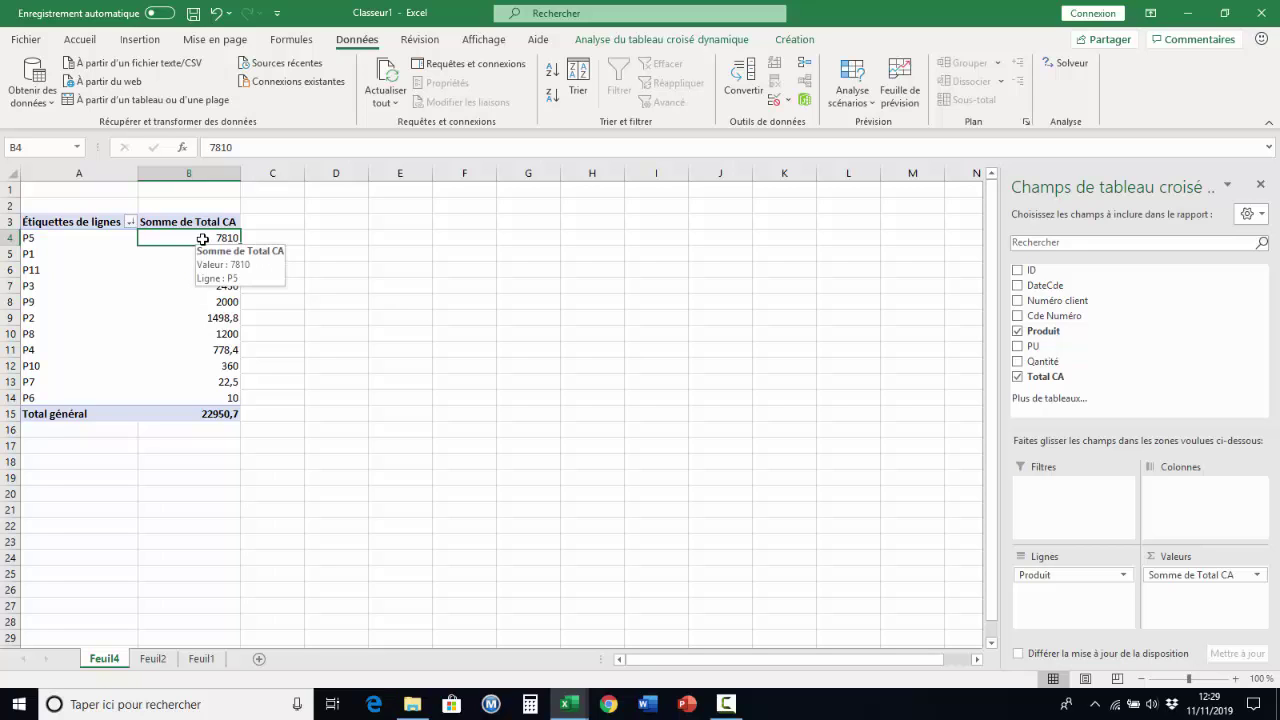
Step: Format the pivot's revenue values as Monétaire euros with 0 decimal places
right_click(202, 239)
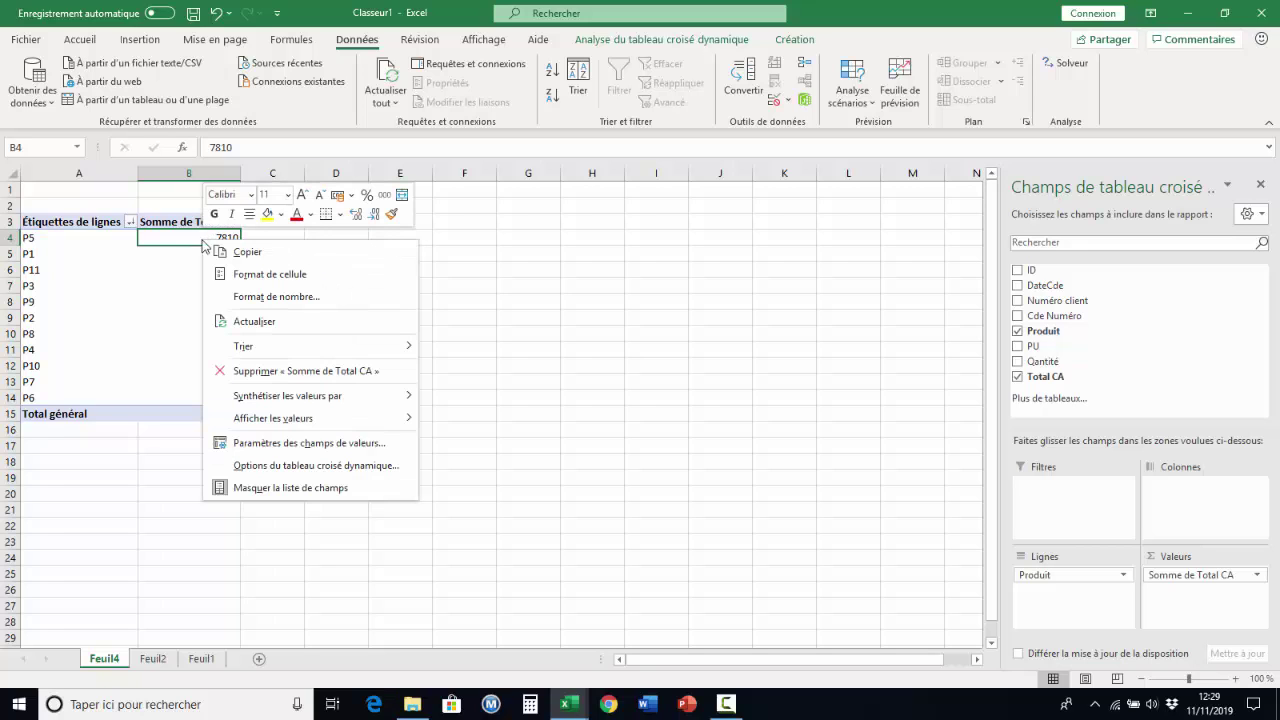
left_click(270, 446)
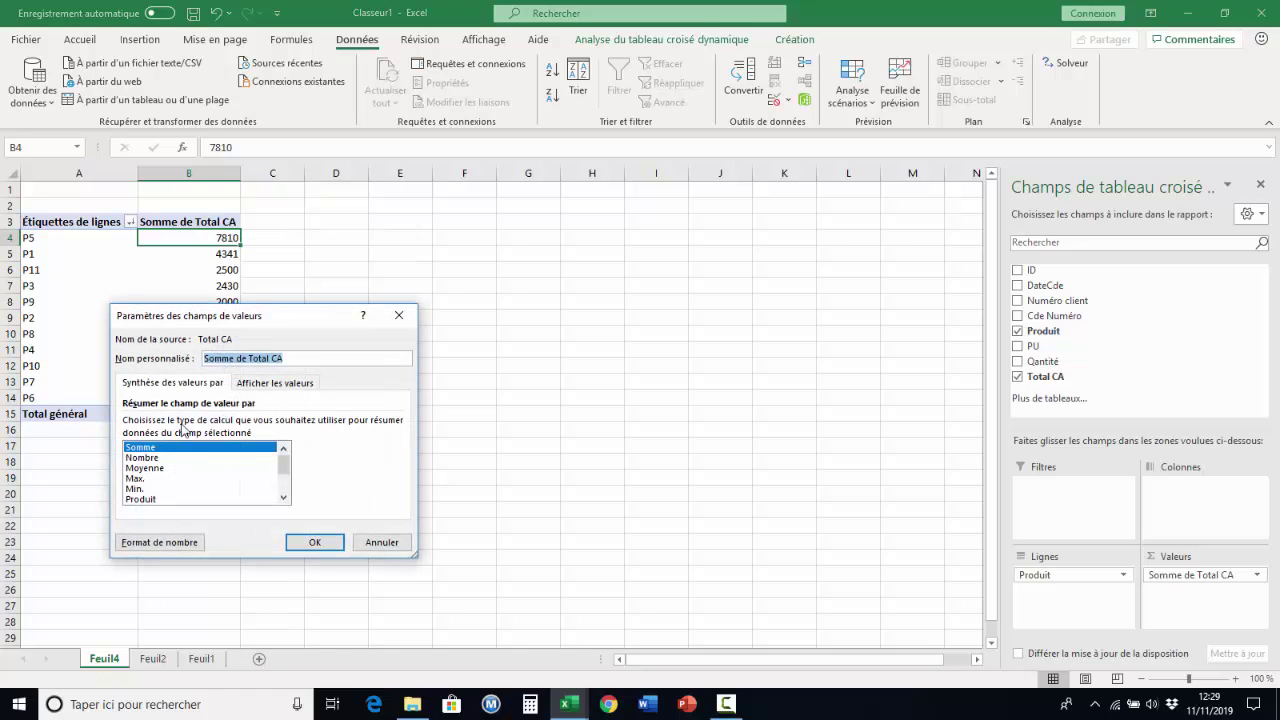
left_click(172, 540)
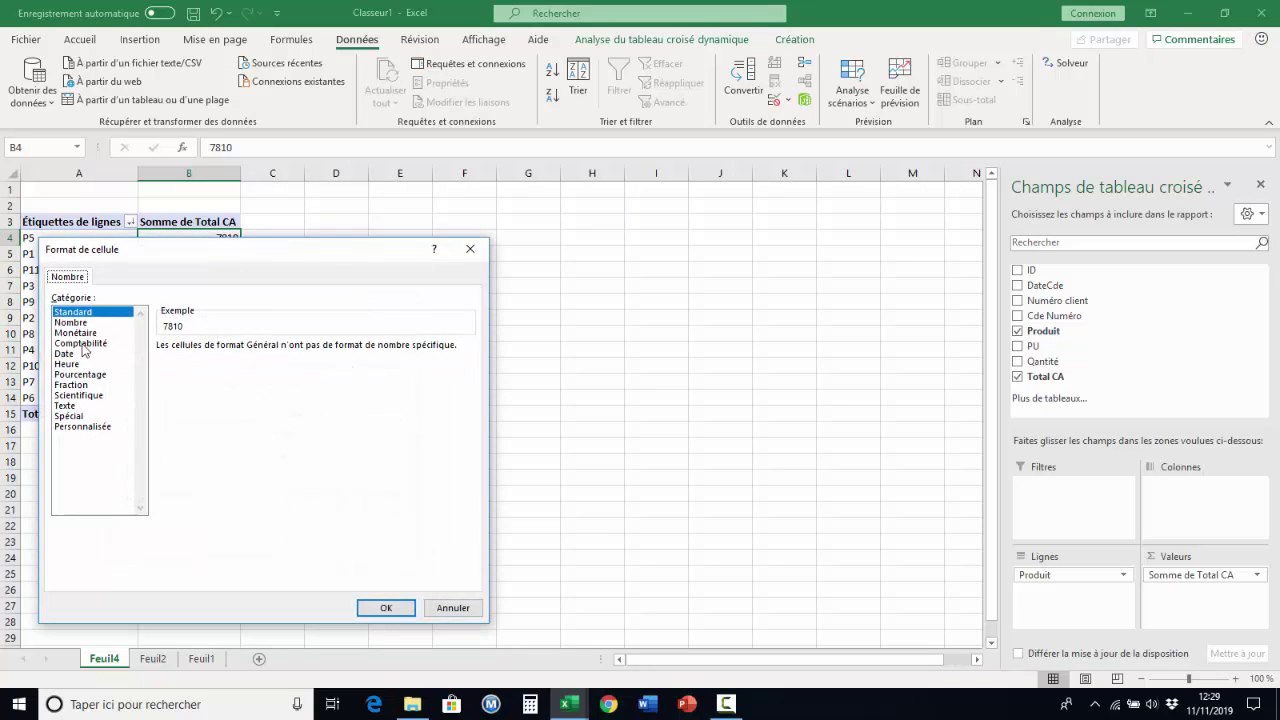
left_click(78, 332)
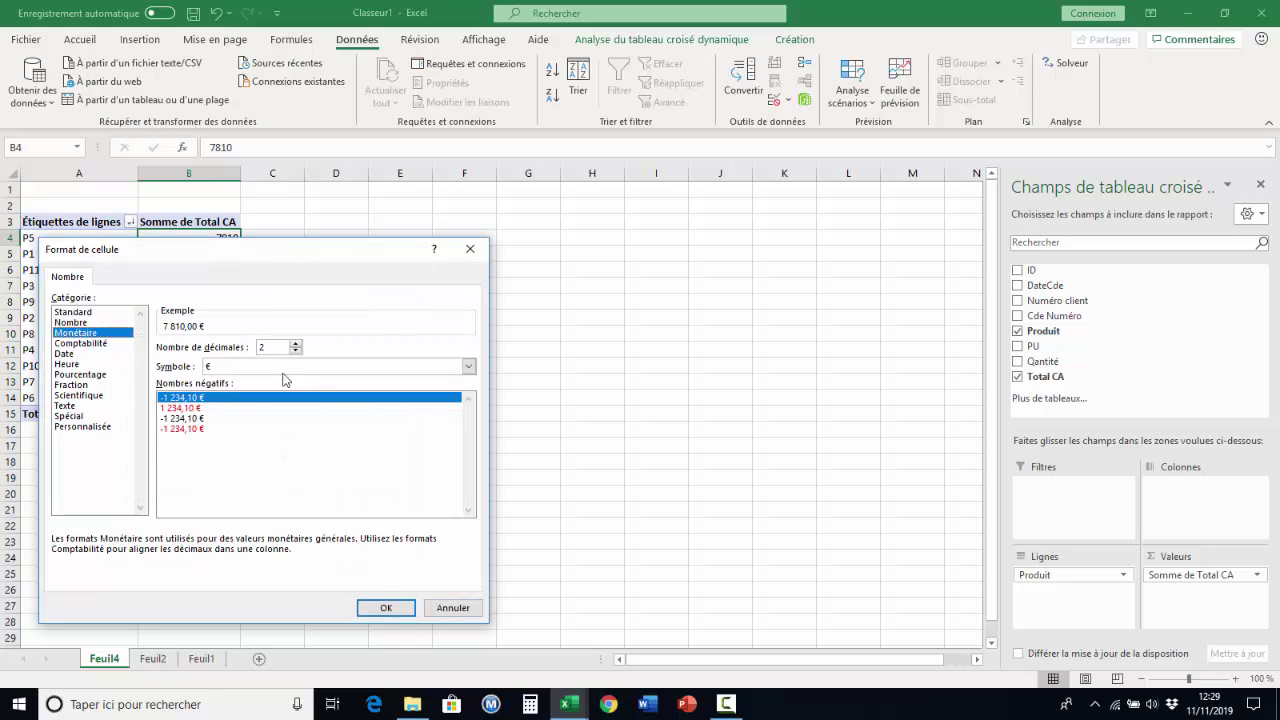
left_click(295, 351)
left_click(295, 351)
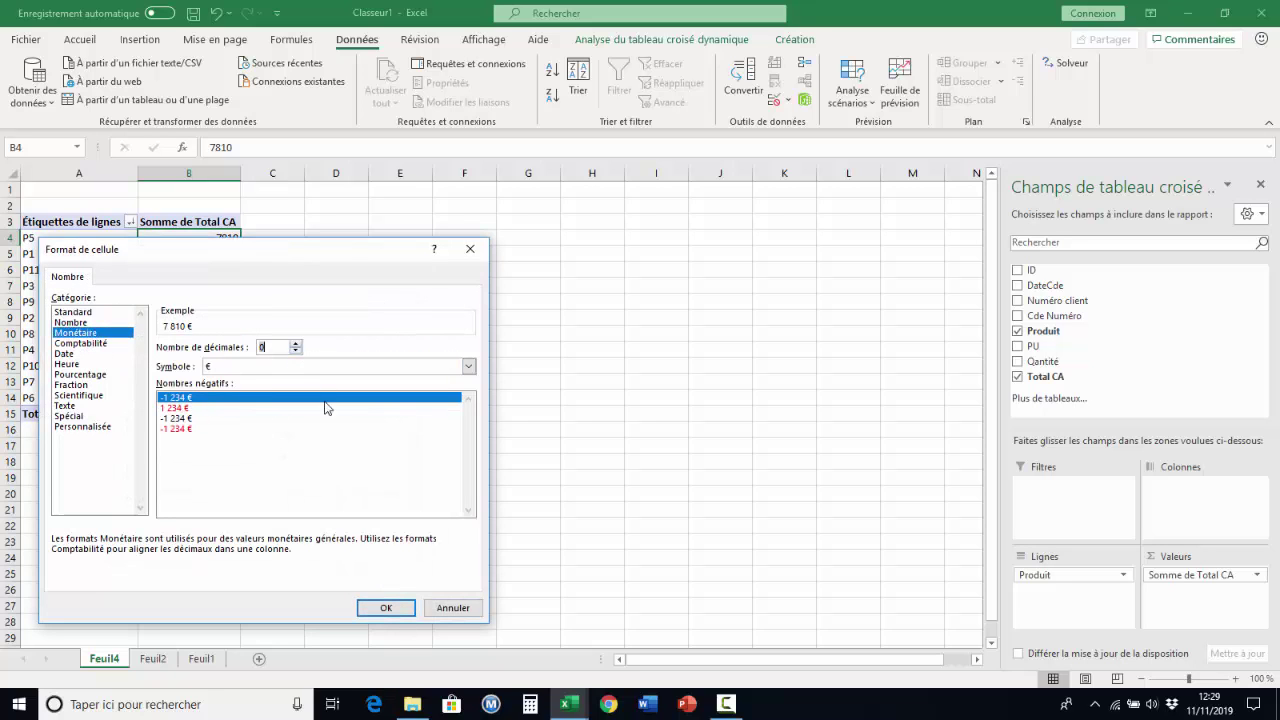
left_click(386, 608)
left_click(322, 543)
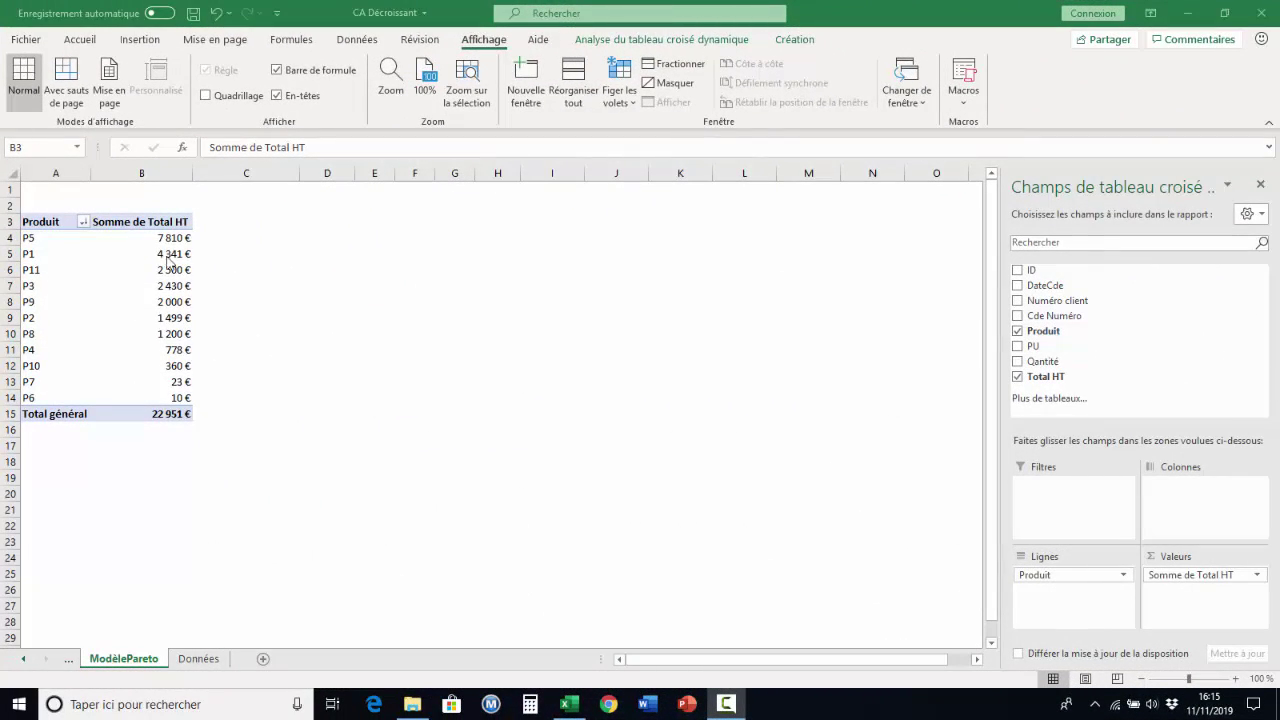
Step: Add Total HT to the pivot's values a second time as Somme de Total HT2
left_click(228, 223)
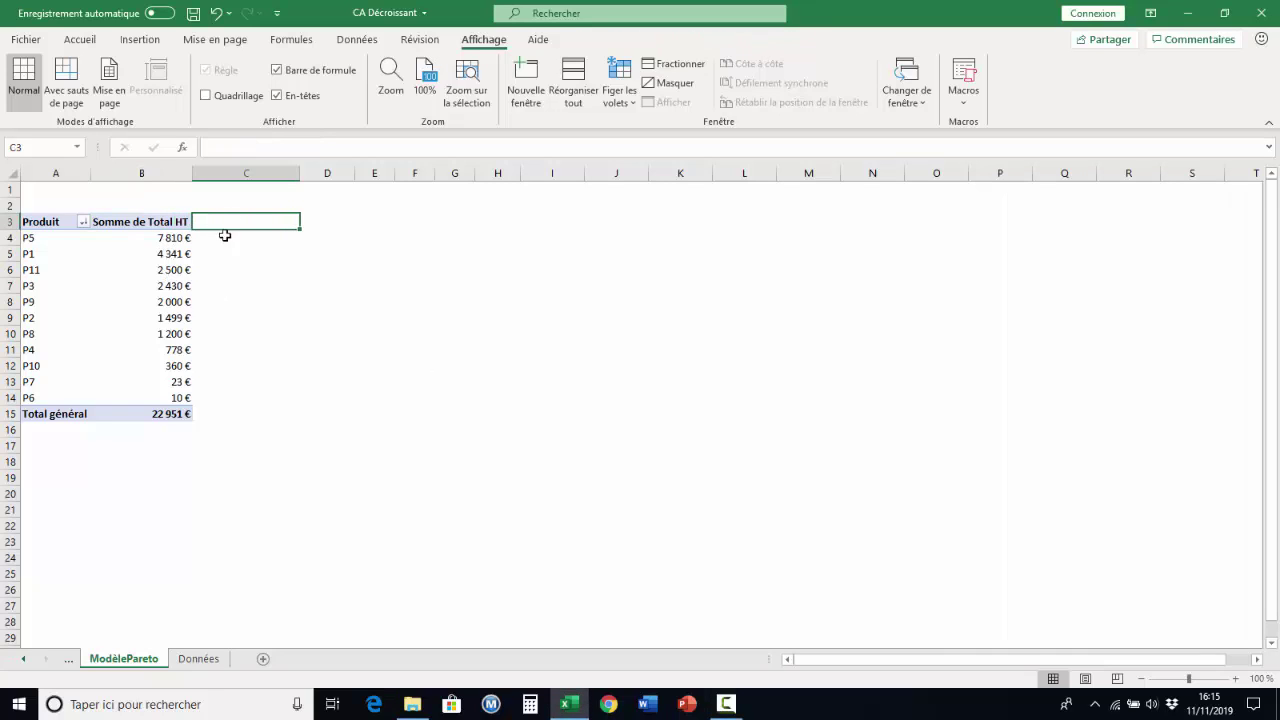
left_click(182, 240)
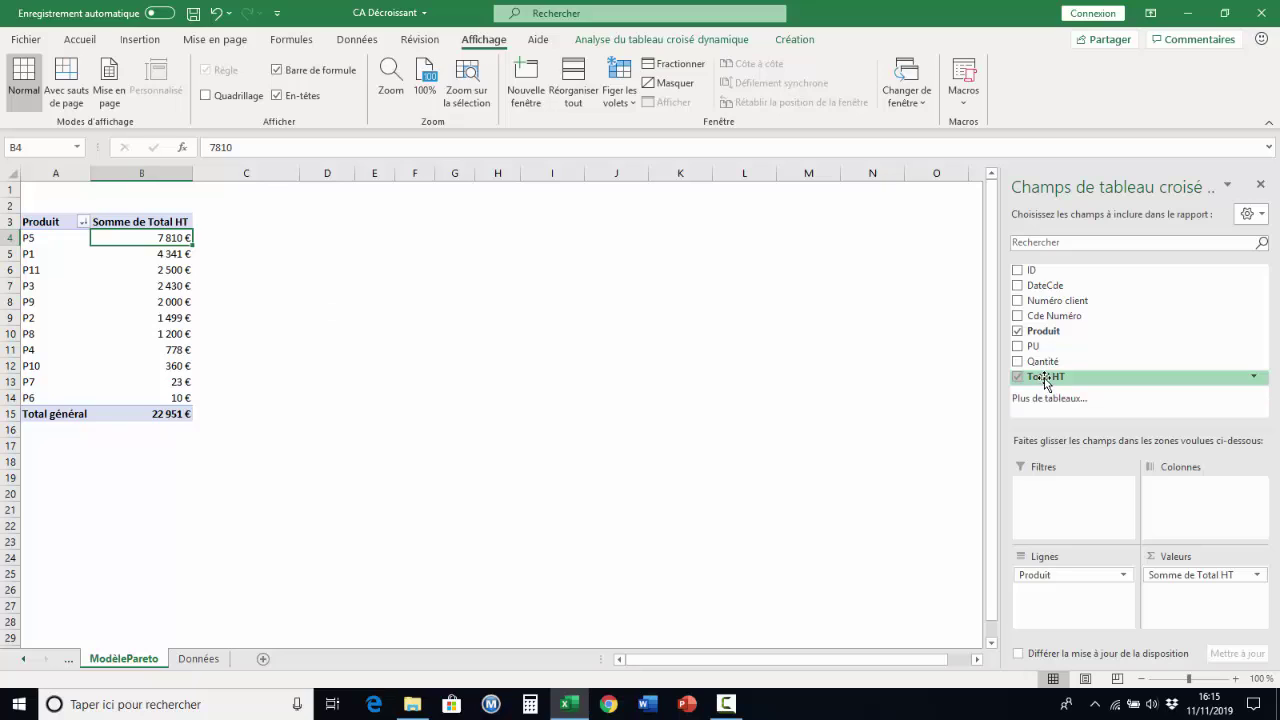
left_click_drag(1045, 382, 1182, 598)
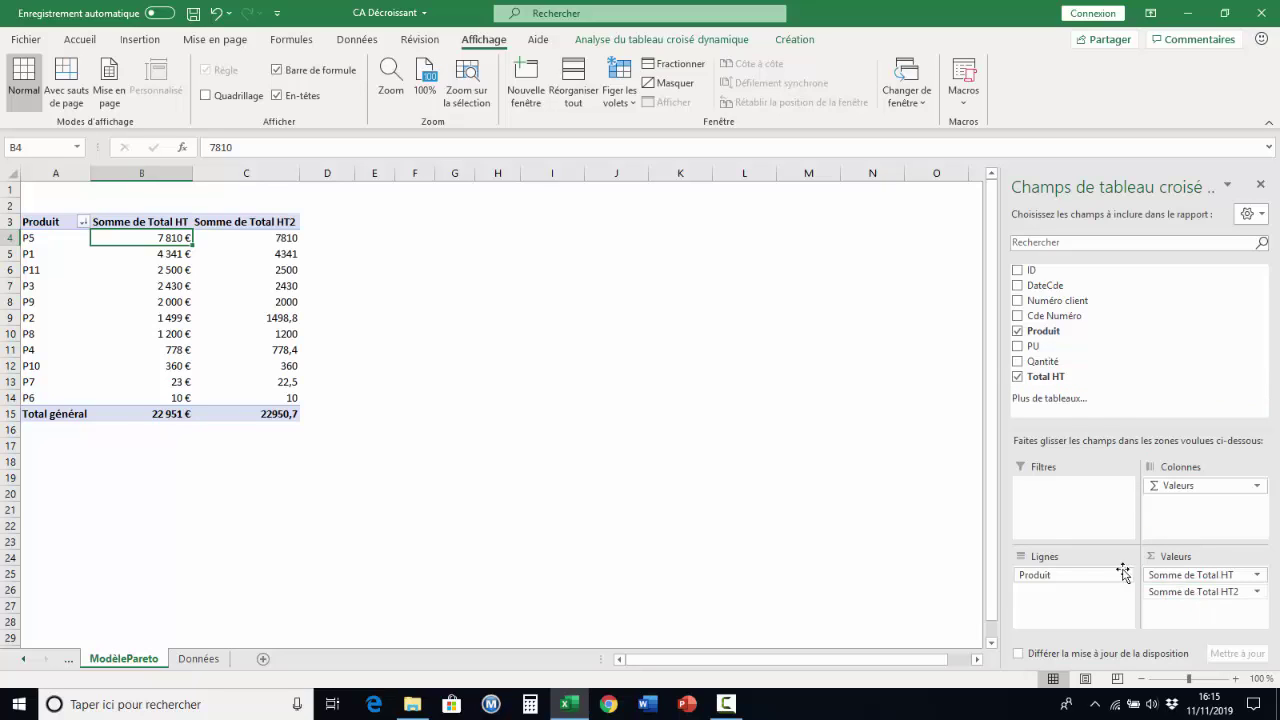
left_click(272, 242)
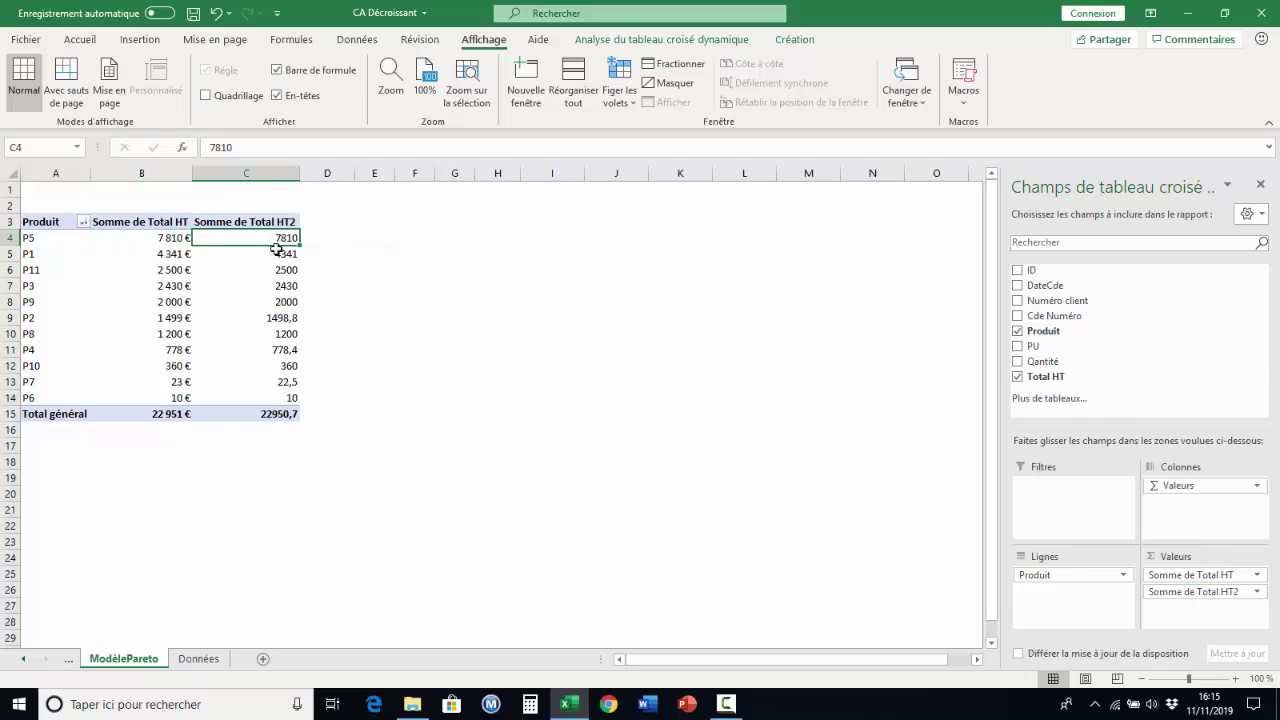
Step: Show Somme de Total HT2 values as % résultat cumulé dans Produit
left_click_drag(1172, 596, 1172, 596)
left_click(1170, 594)
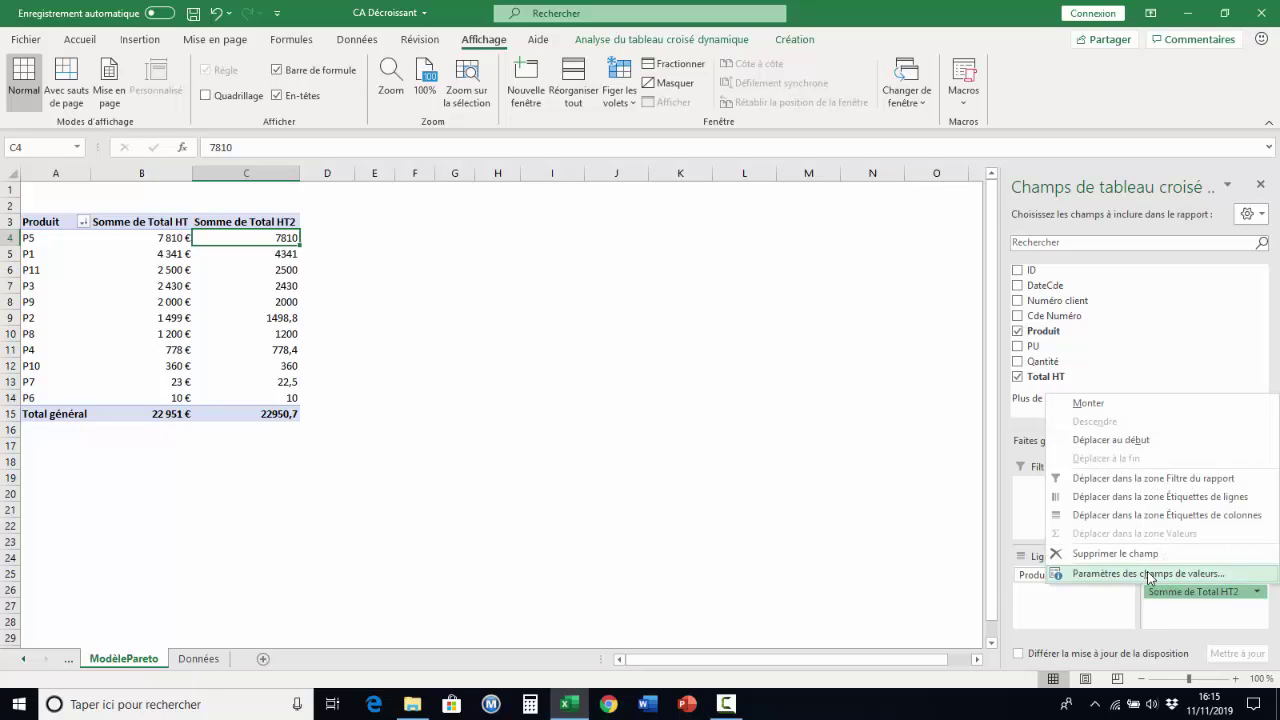
left_click(1149, 575)
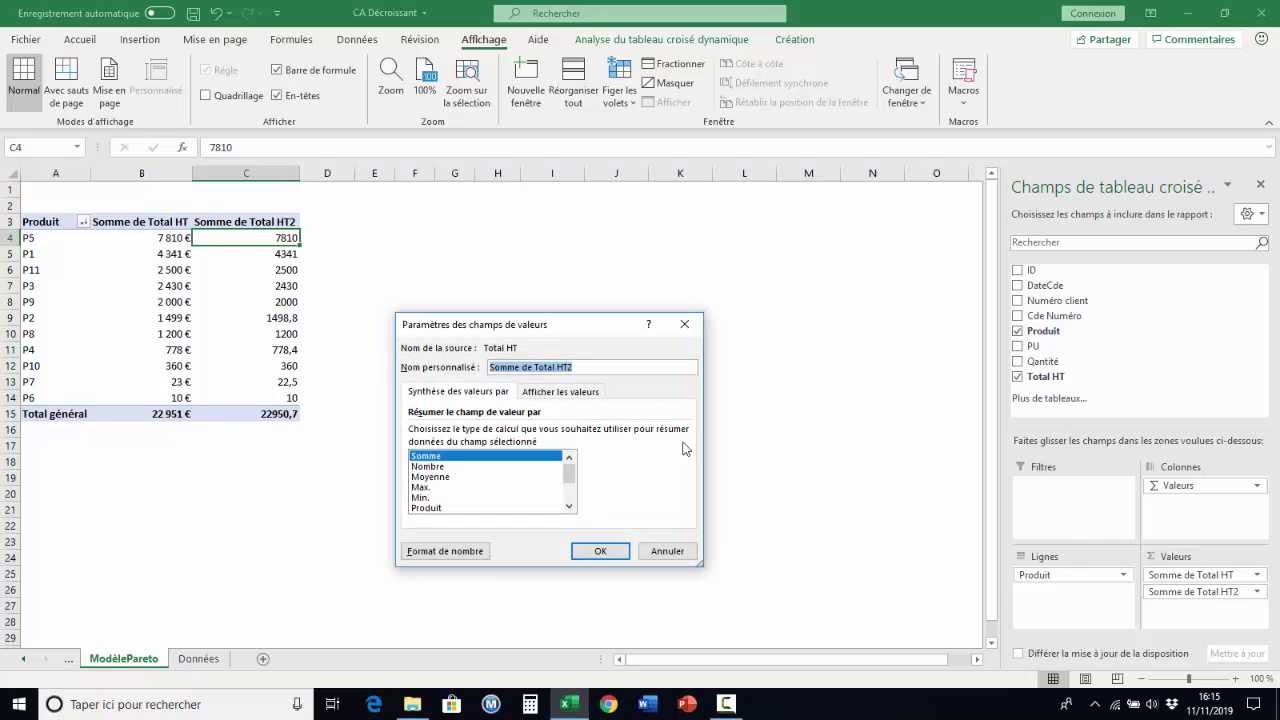
left_click(569, 395)
left_click(684, 434)
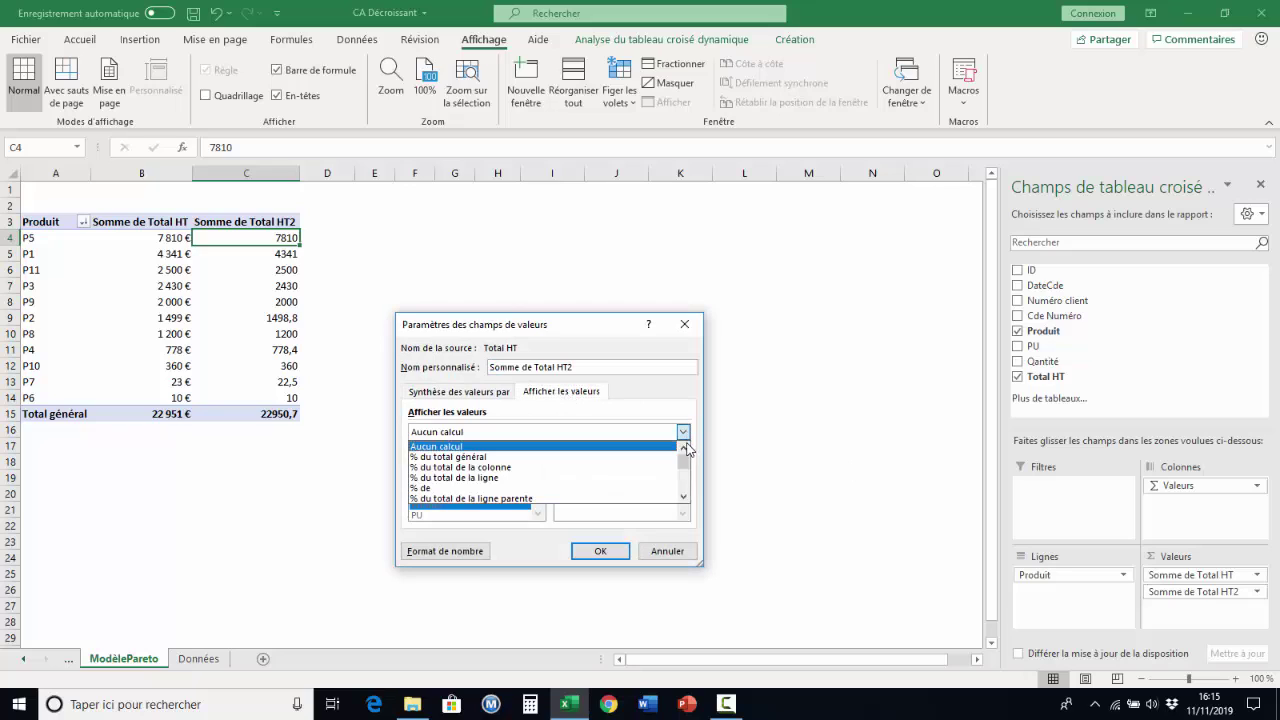
left_click(683, 497)
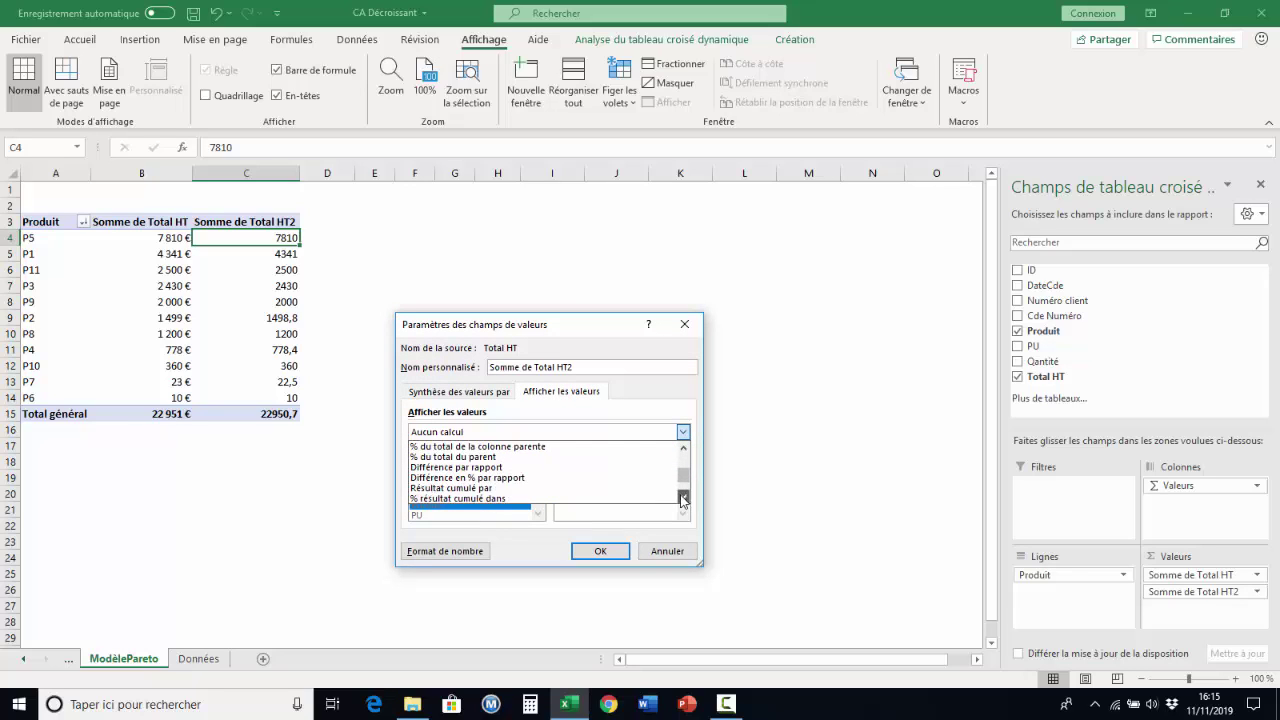
left_click(475, 488)
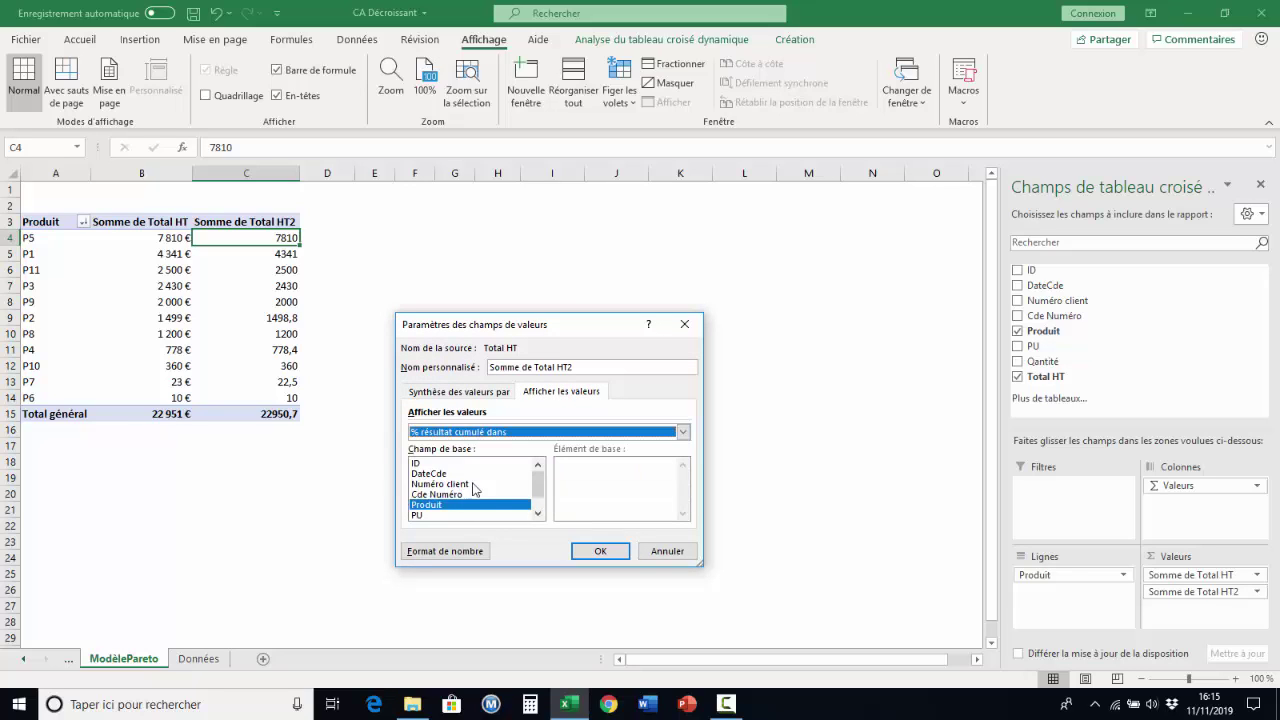
left_click(597, 556)
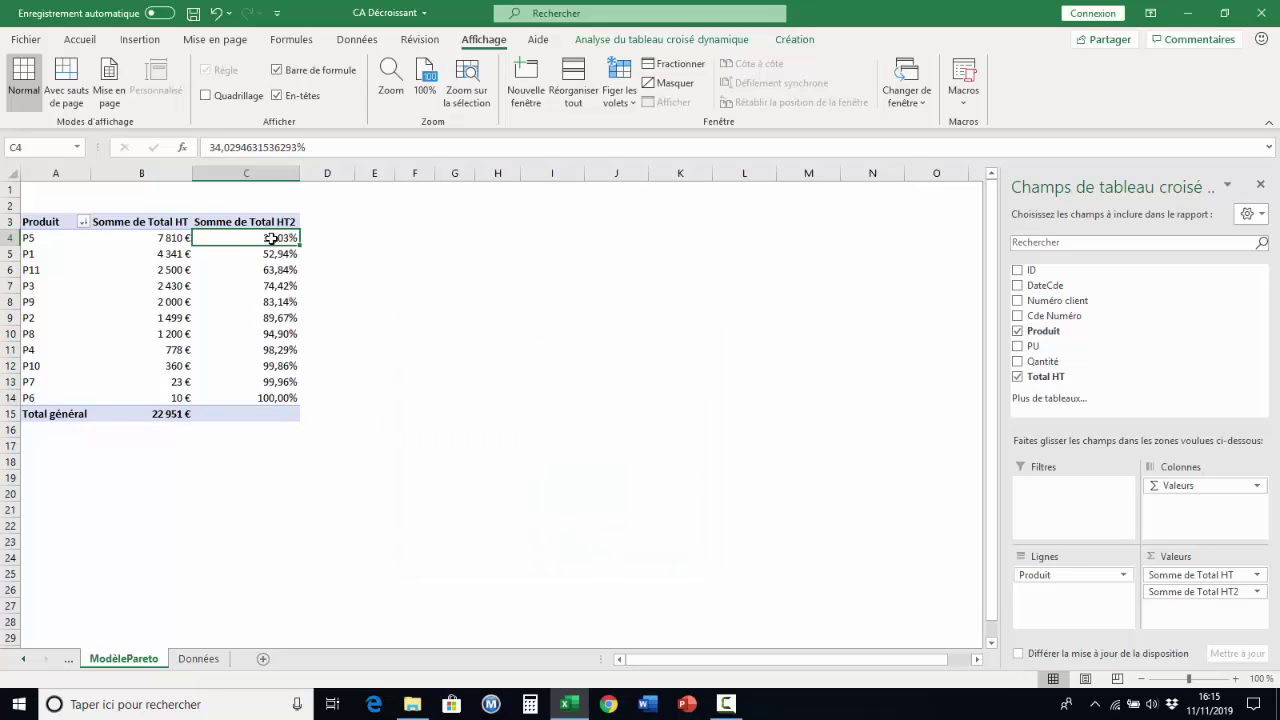
Step: Check the revenue and cumulative percentages, from 34,03% for P5 to 100% at the end
mouse_move(274, 238)
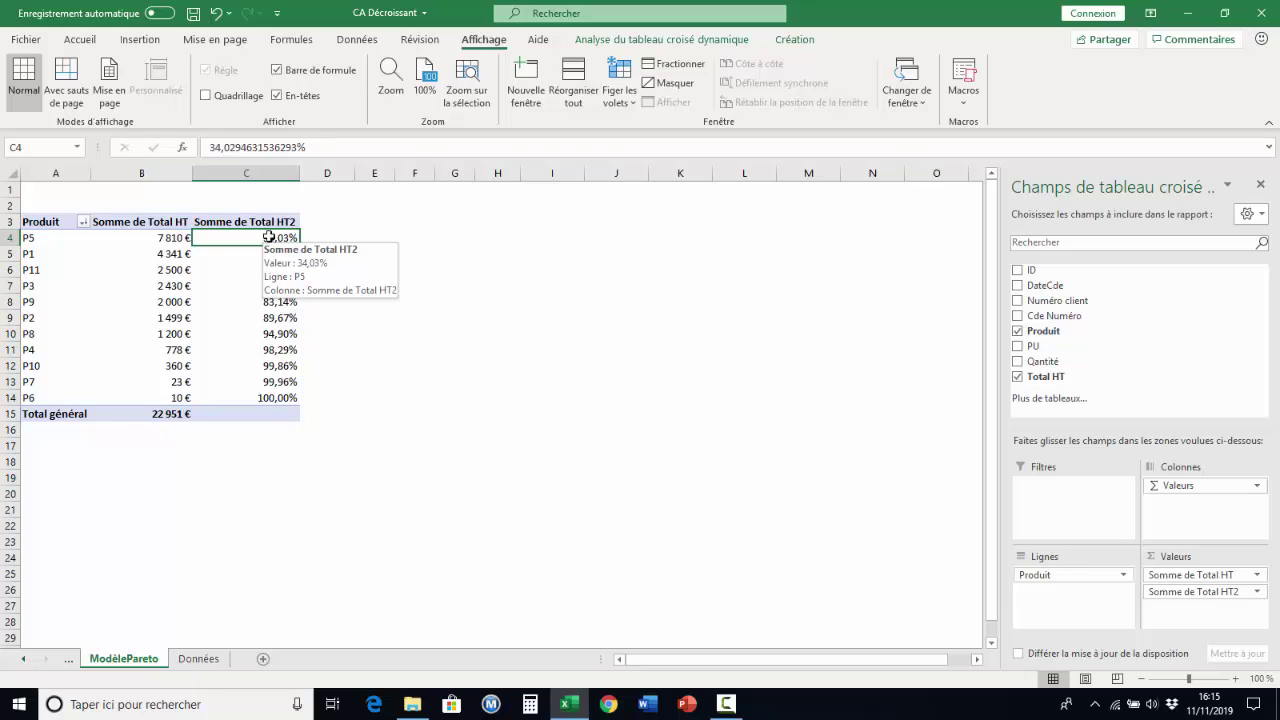
left_click(170, 239)
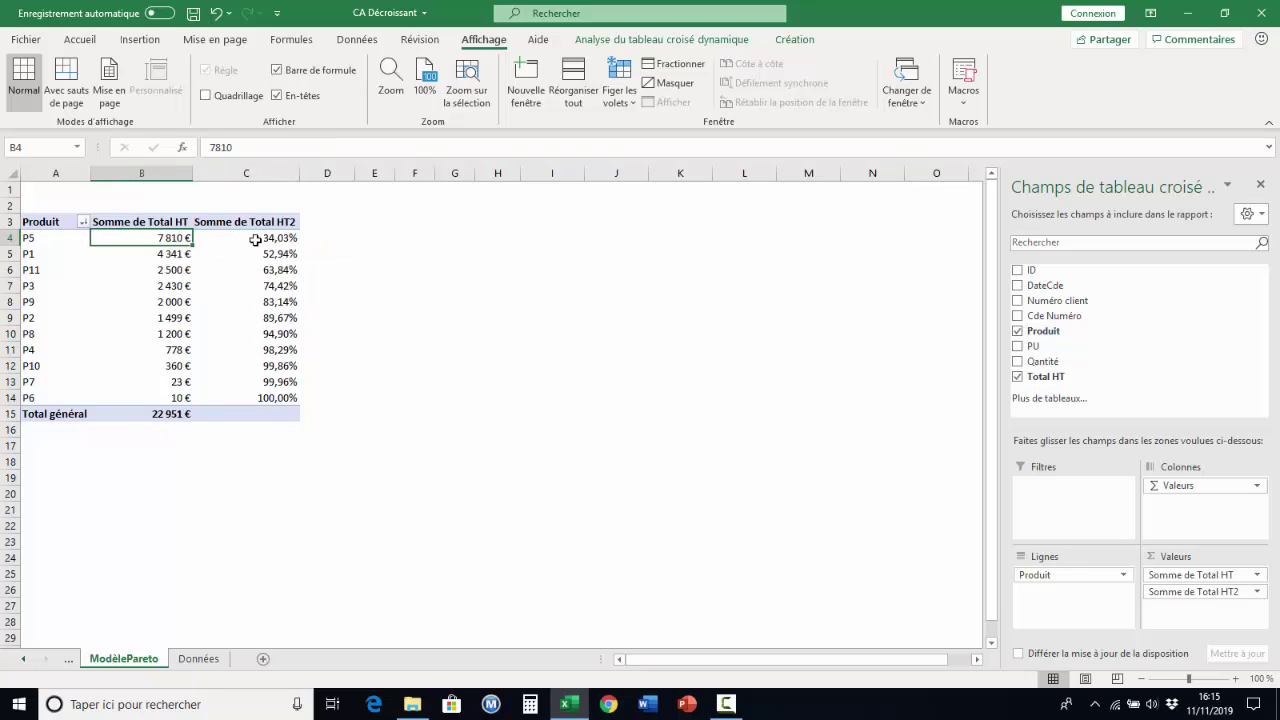
left_click(279, 238)
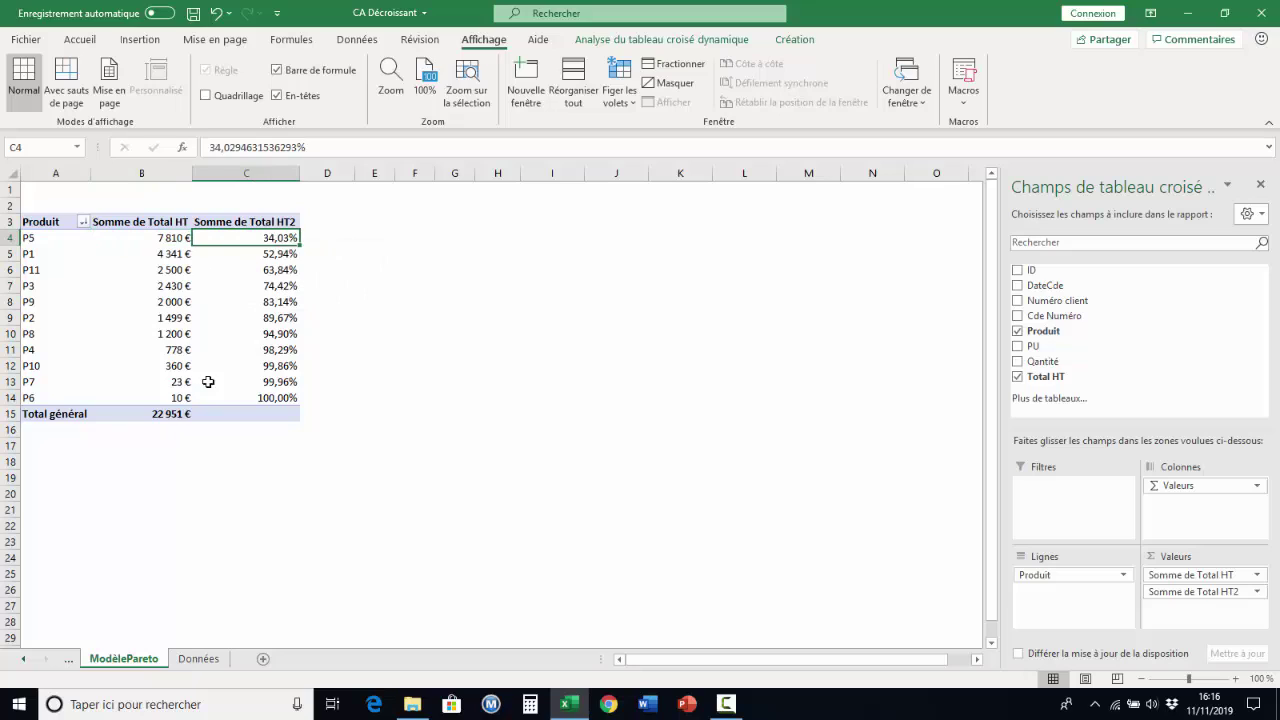
left_click(165, 414)
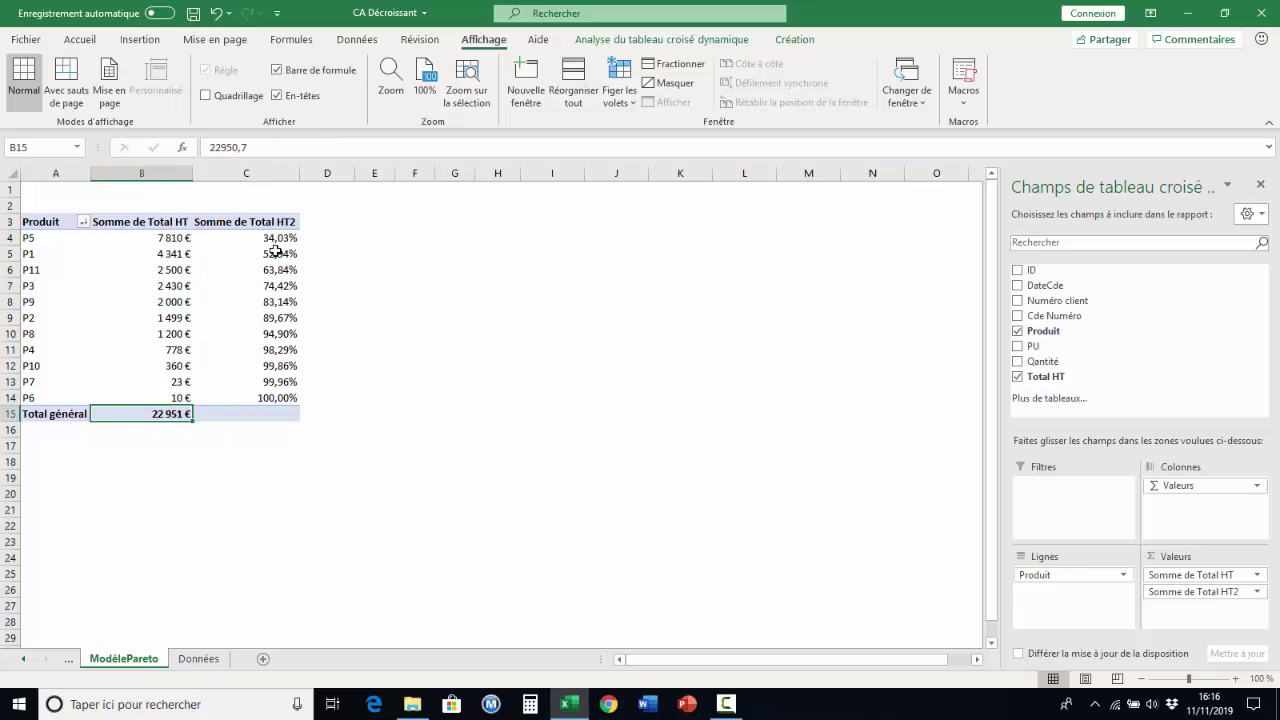
key("Up")
left_click(174, 239)
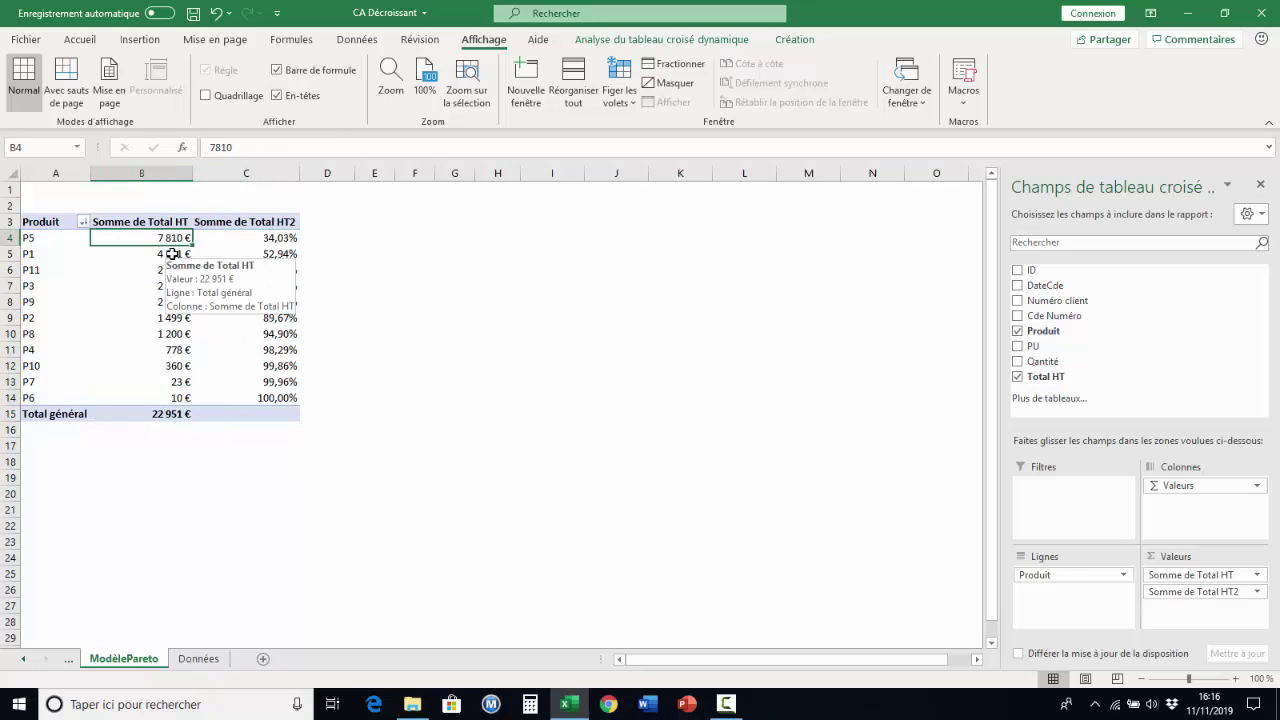
left_click(172, 254)
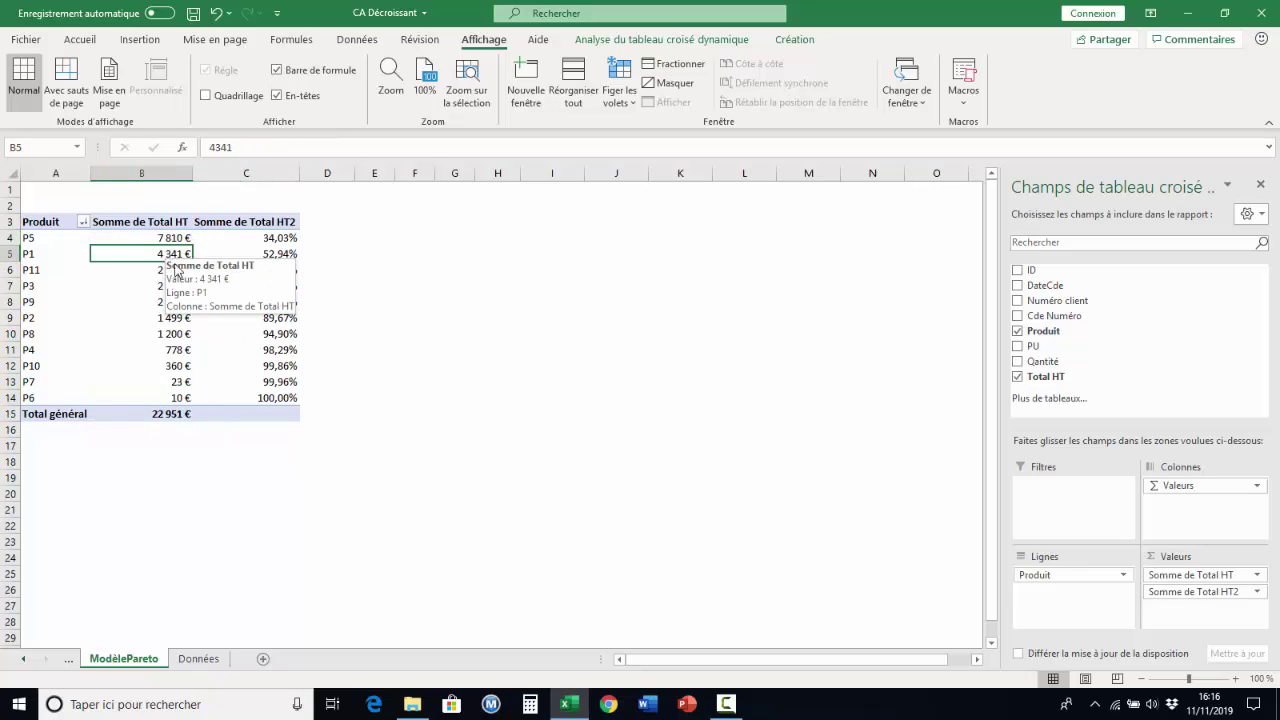
left_click(284, 256)
left_click(166, 414)
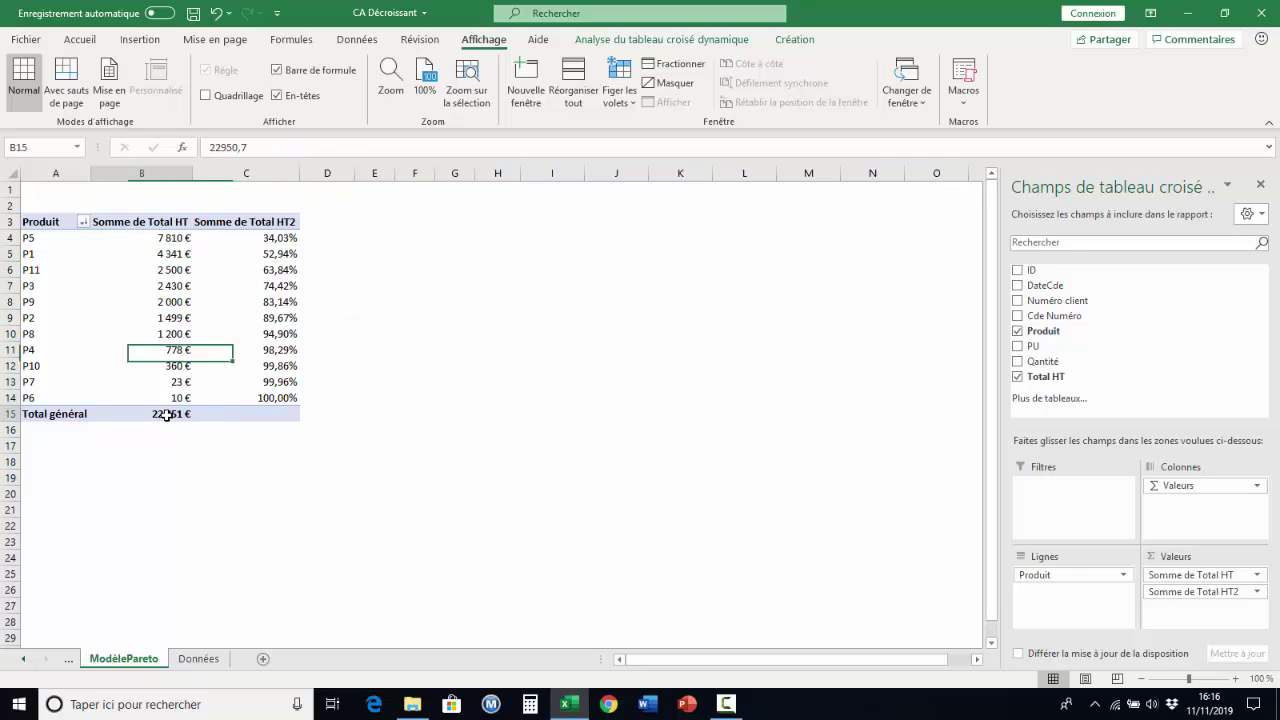
left_click(273, 398)
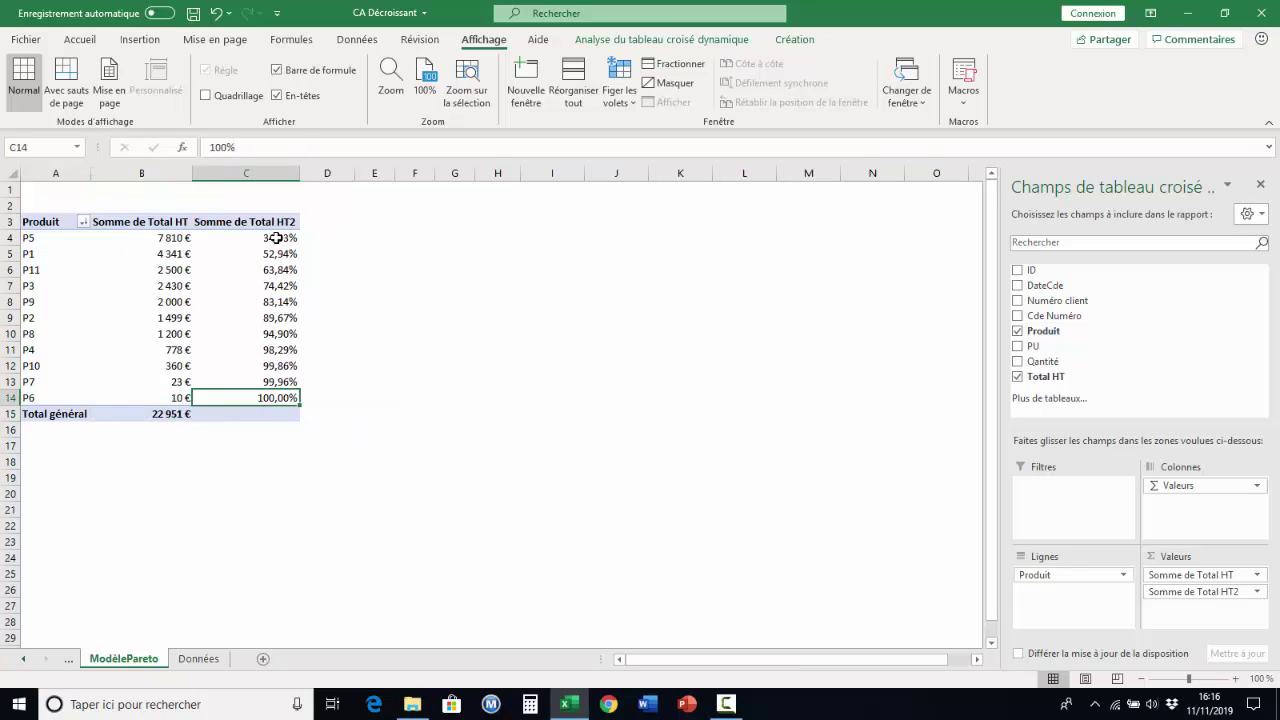
Step: Reduce the cumulative percentages in C4:C14 to zero decimals, showing 34% to 100%
left_click_drag(276, 238, 272, 398)
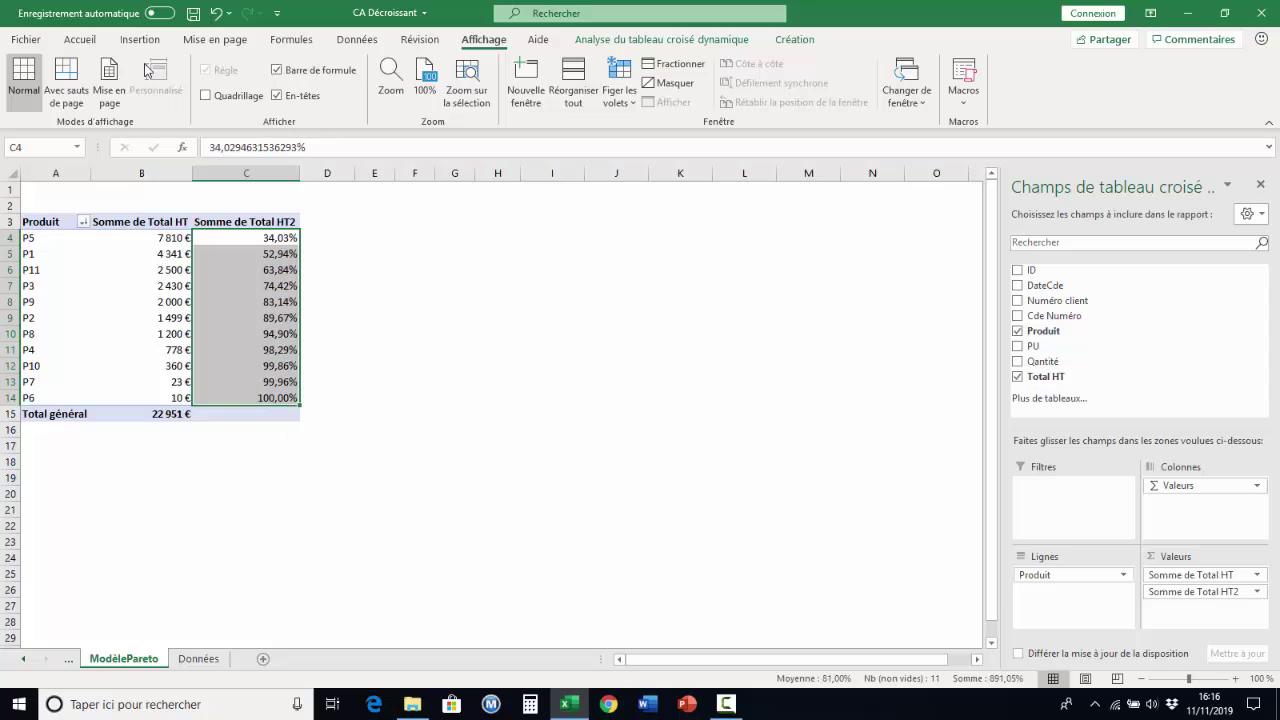
left_click(80, 39)
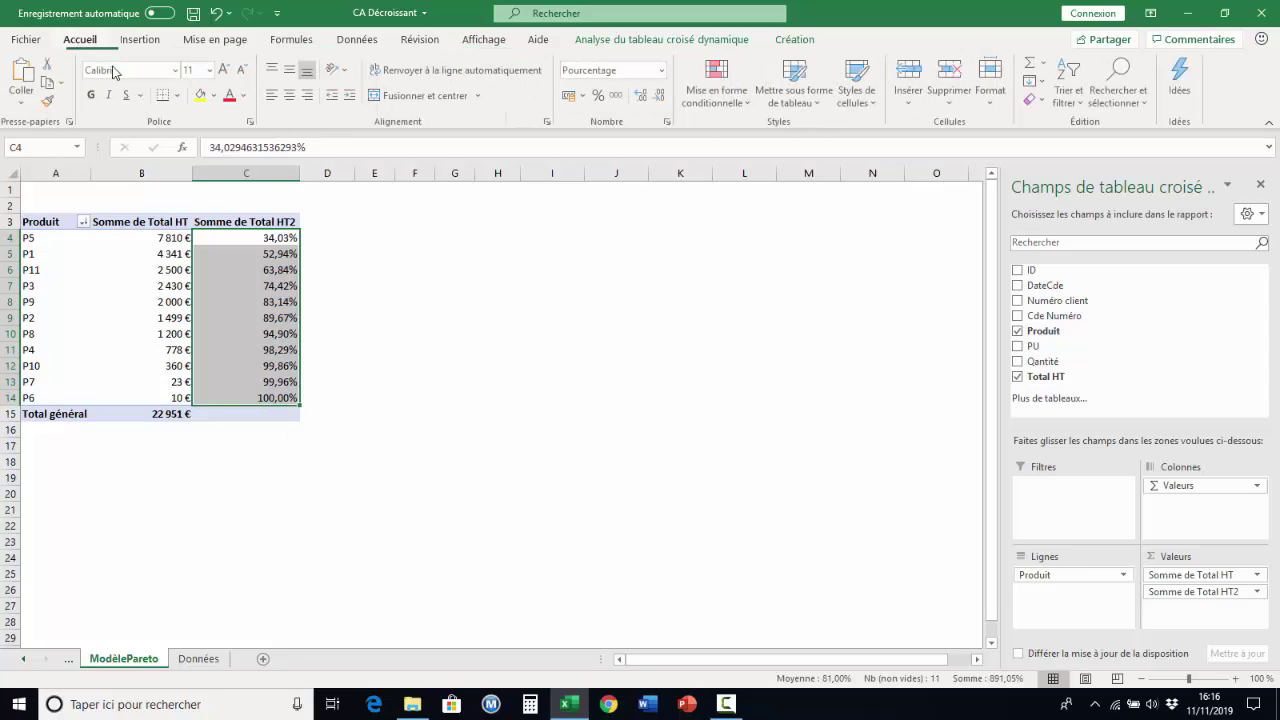
left_click(661, 97)
left_click(661, 97)
left_click(248, 251)
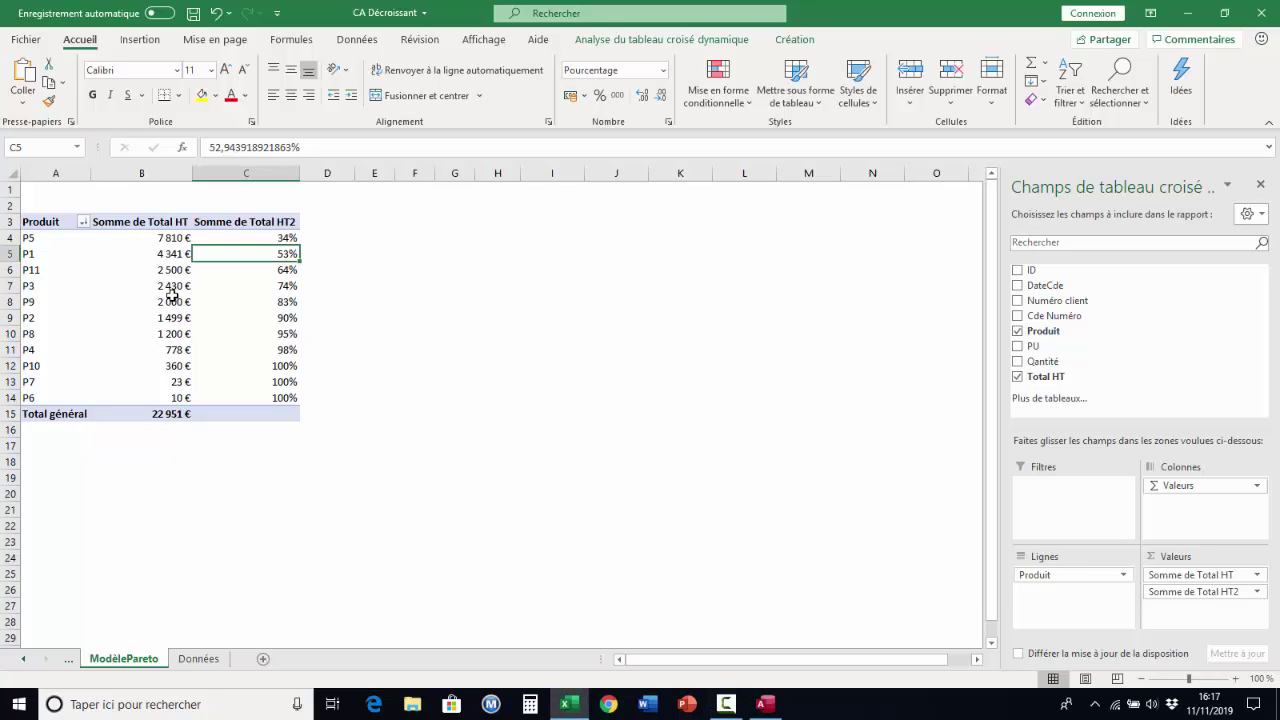
left_click(148, 42)
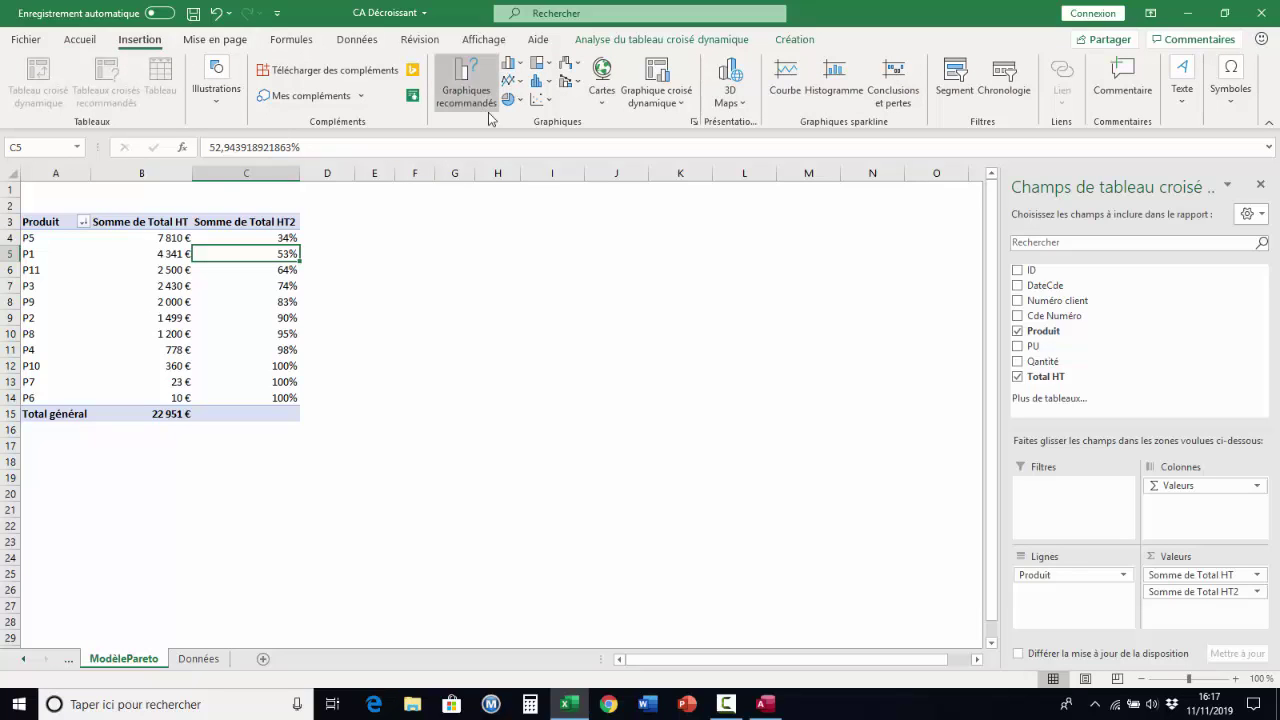
Step: Insert a combo pivot chart with revenue columns and Somme de Total HT2 on a secondary axis
left_click(520, 70)
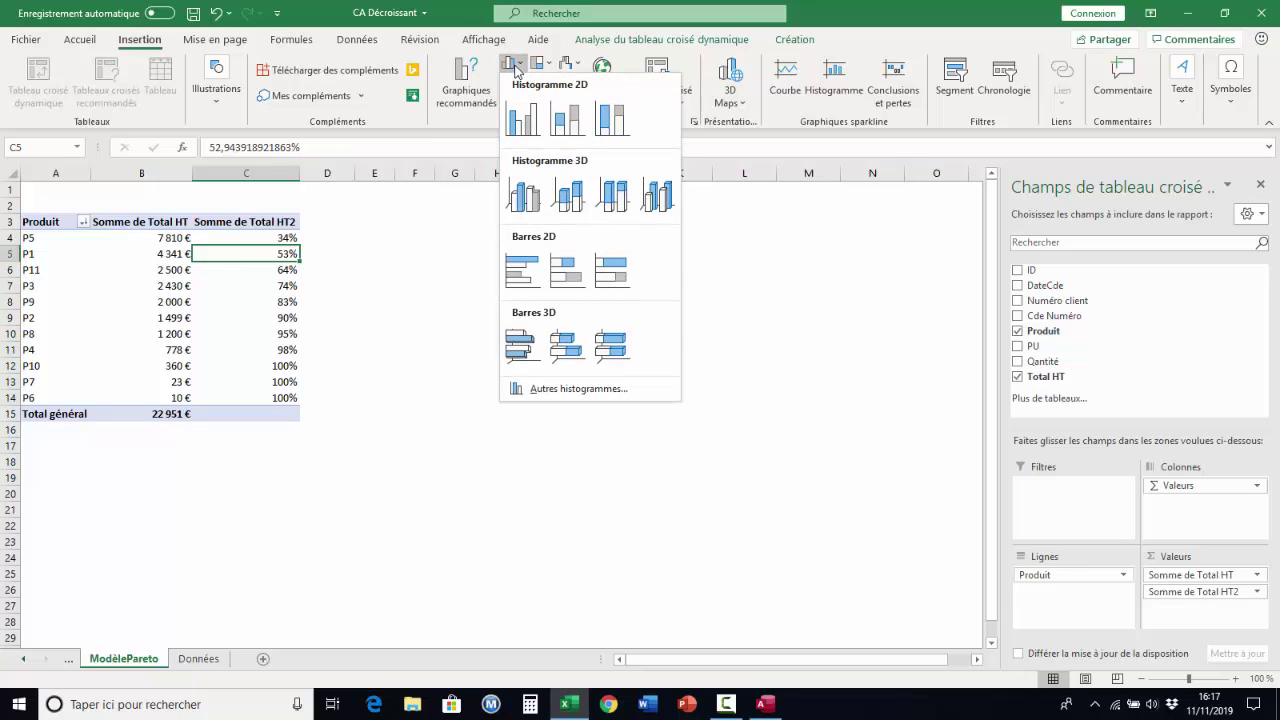
left_click(557, 392)
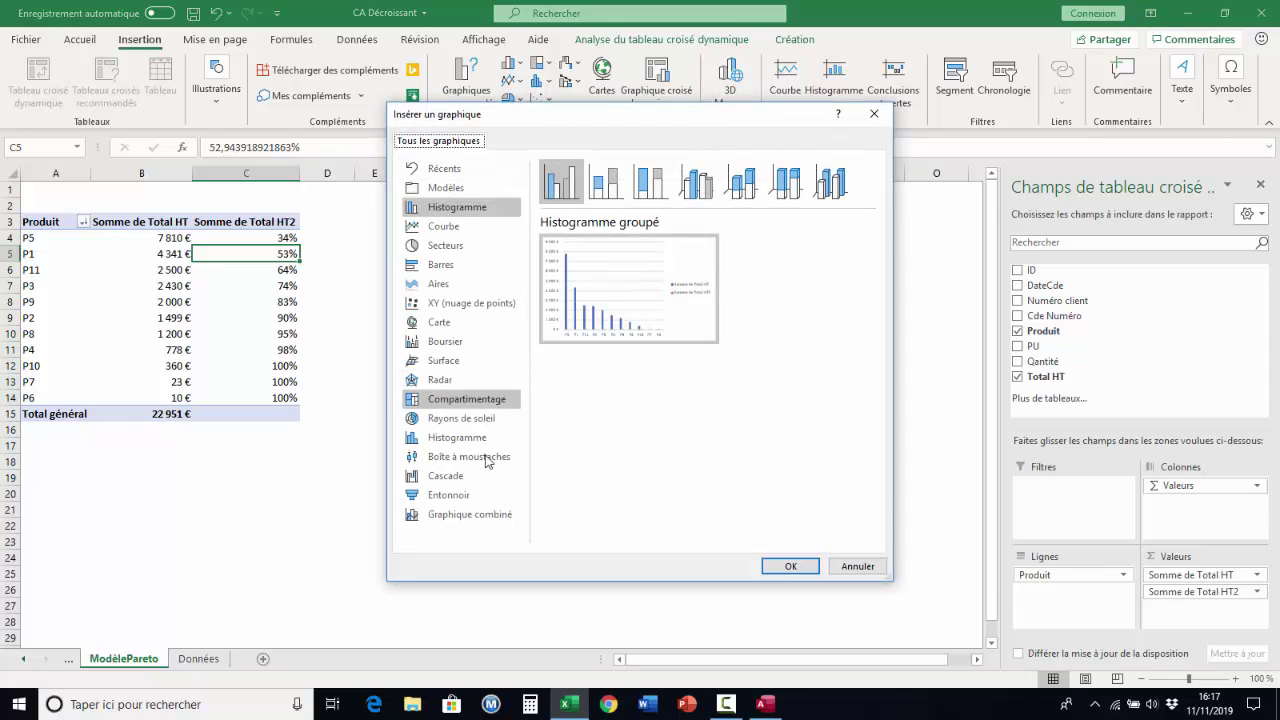
left_click(470, 514)
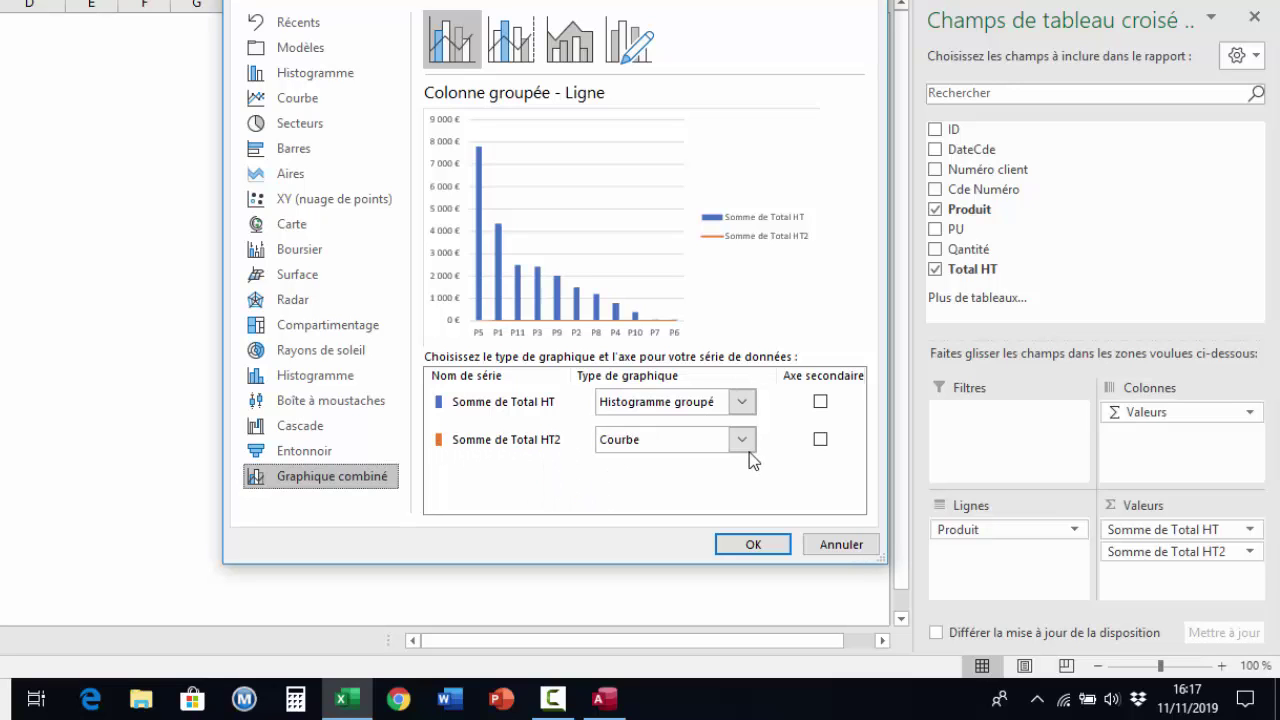
left_click(820, 441)
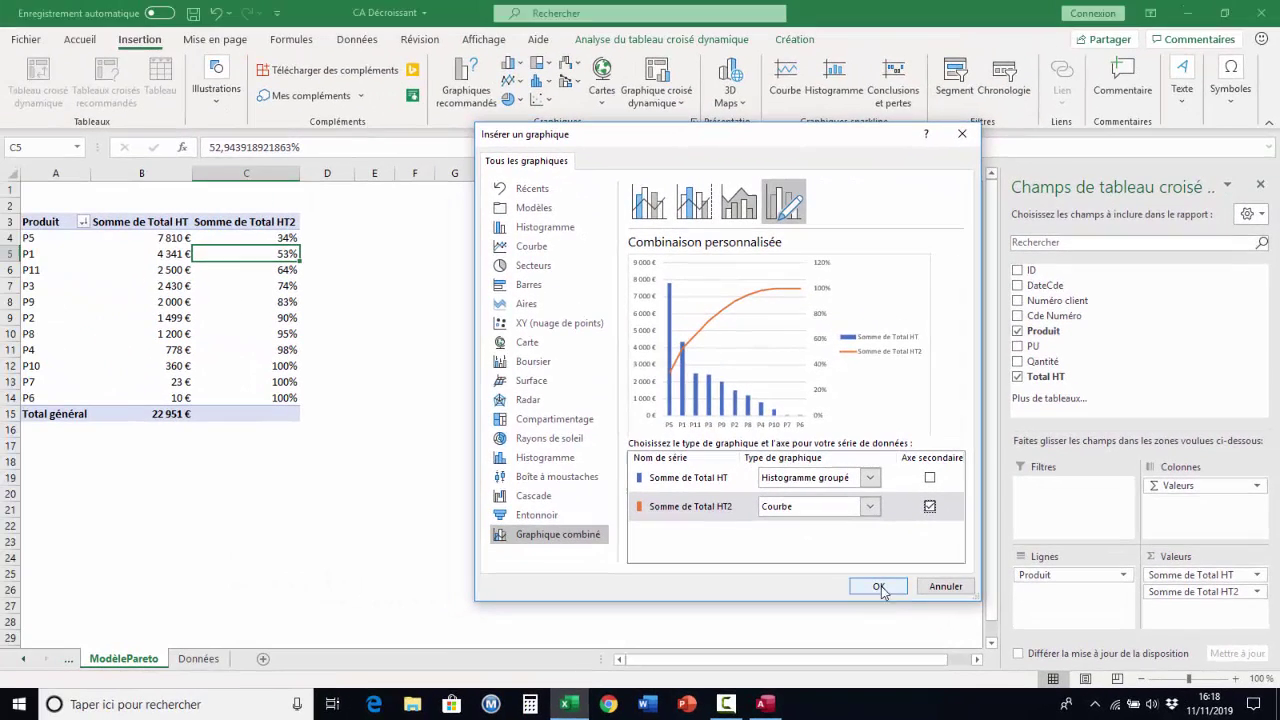
left_click(880, 587)
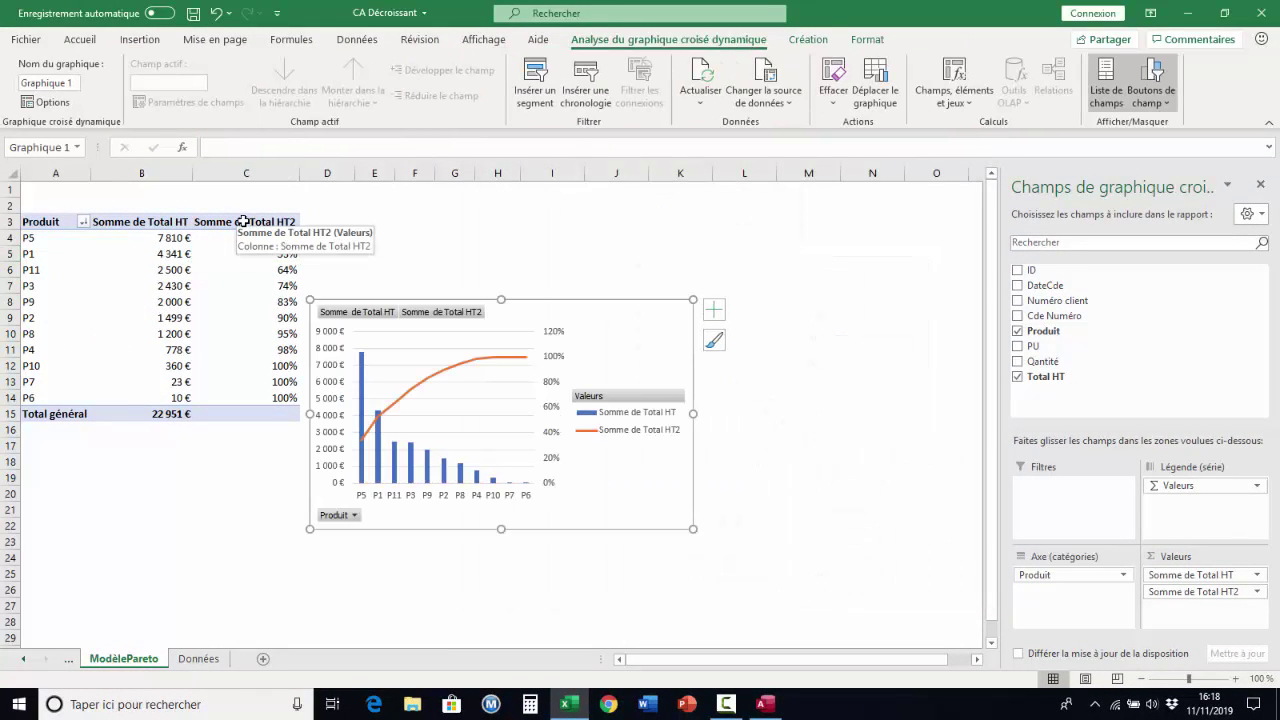
Step: Rename the C3 pivot header to '% Cumulé'
left_click(214, 221)
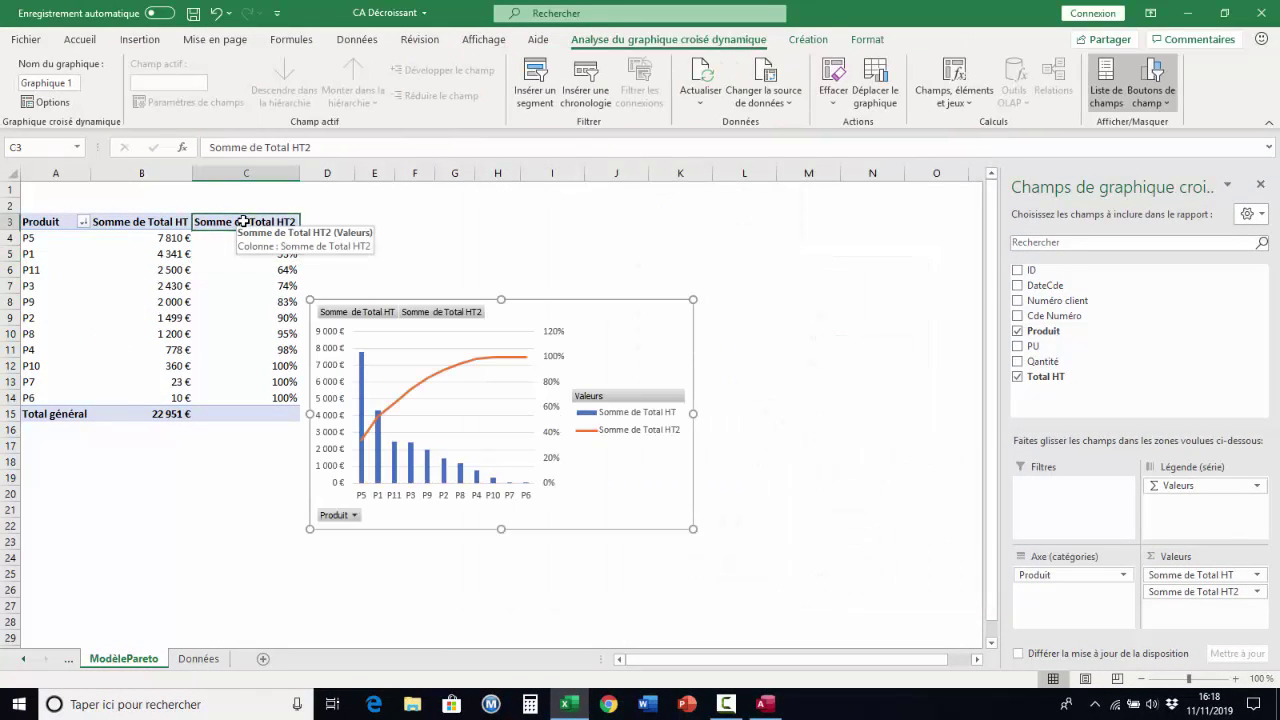
left_click(325, 148)
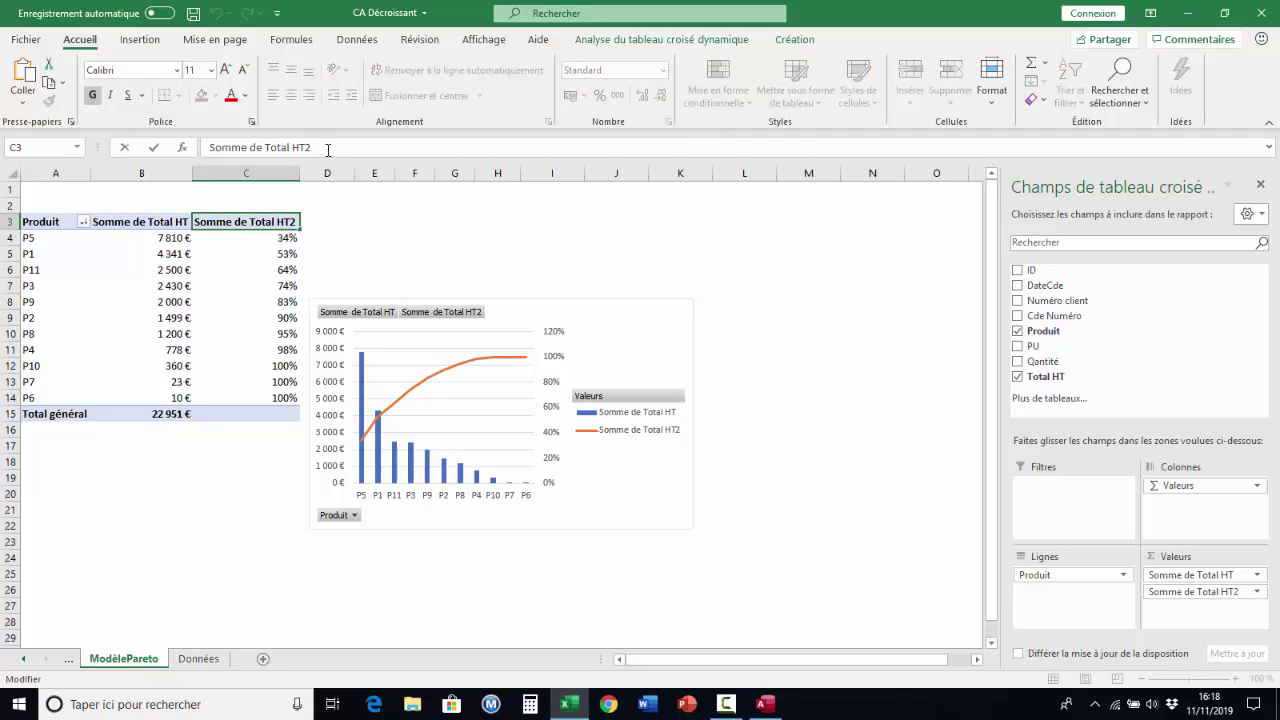
key("BackSpace")
key("BackSpace")
key("BackSpace")
key("BackSpace")
key("BackSpace")
key("BackSpace")
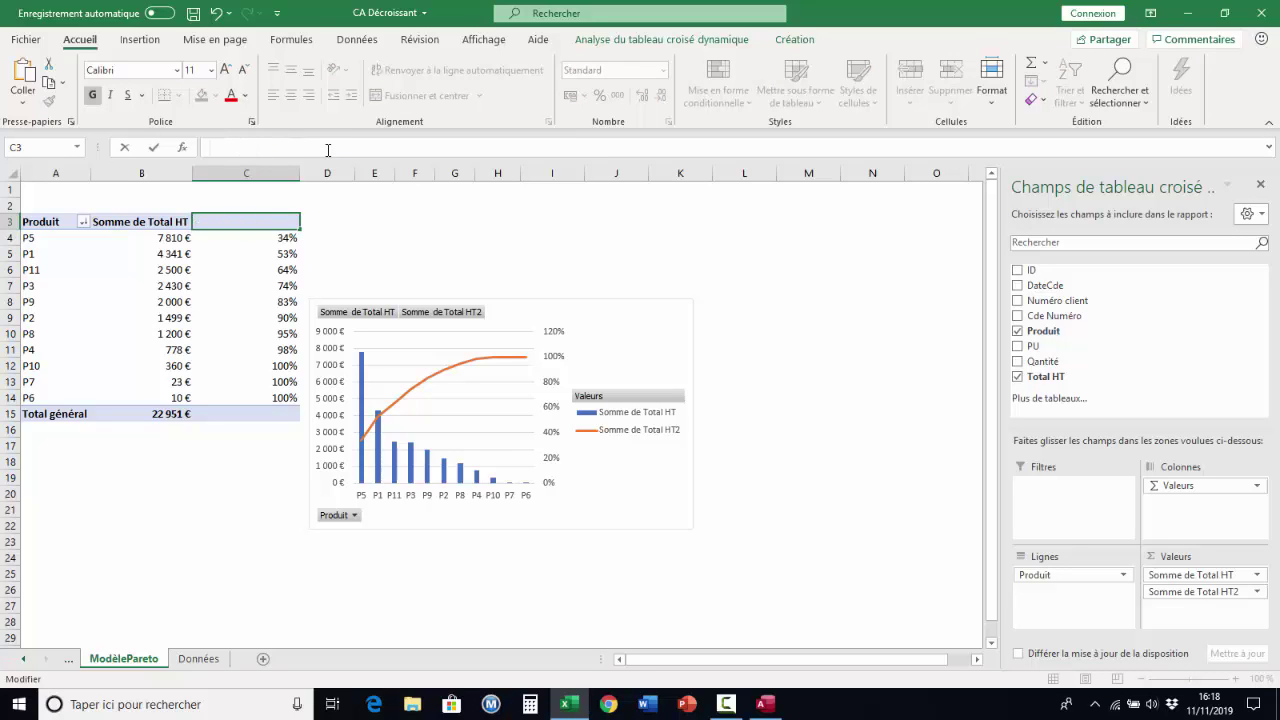
type("% Cumulé")
key("Return")
Step: Rename the B3 header to 'Total HT' and move the chart up beside the pivot table
left_click(145, 222)
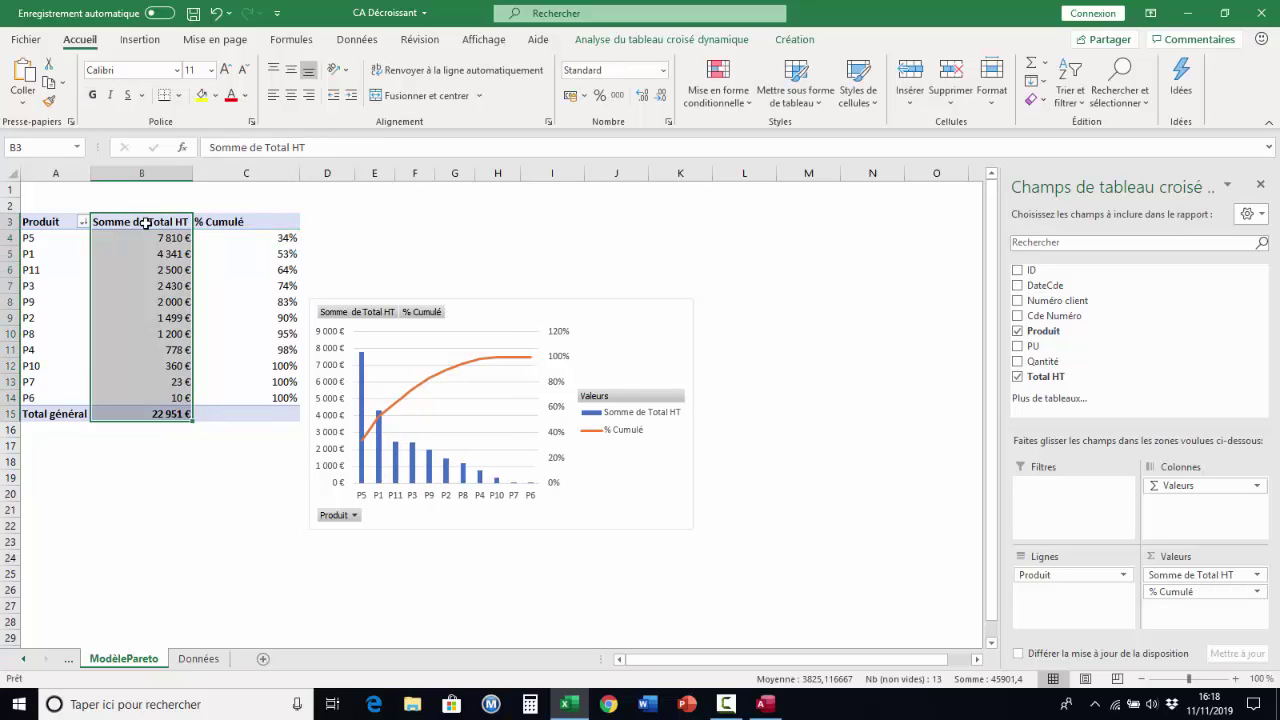
left_click(145, 222)
double_click(255, 147)
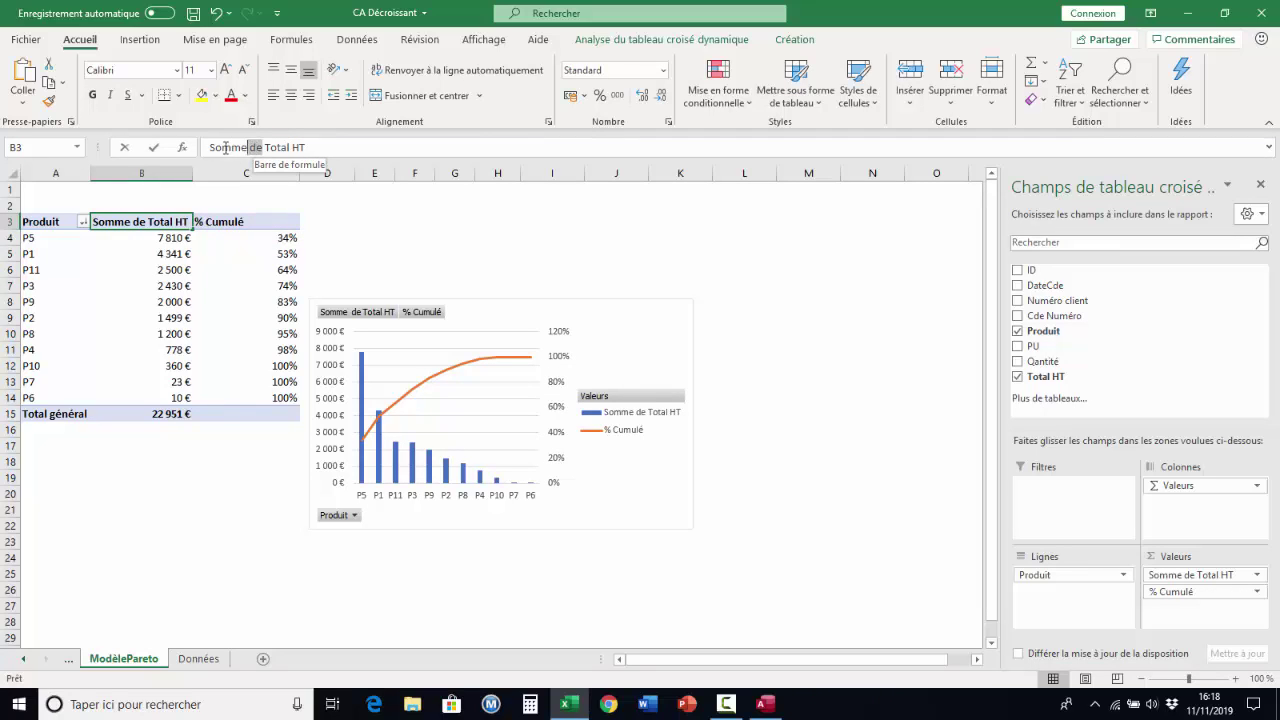
left_click_drag(225, 147, 211, 147)
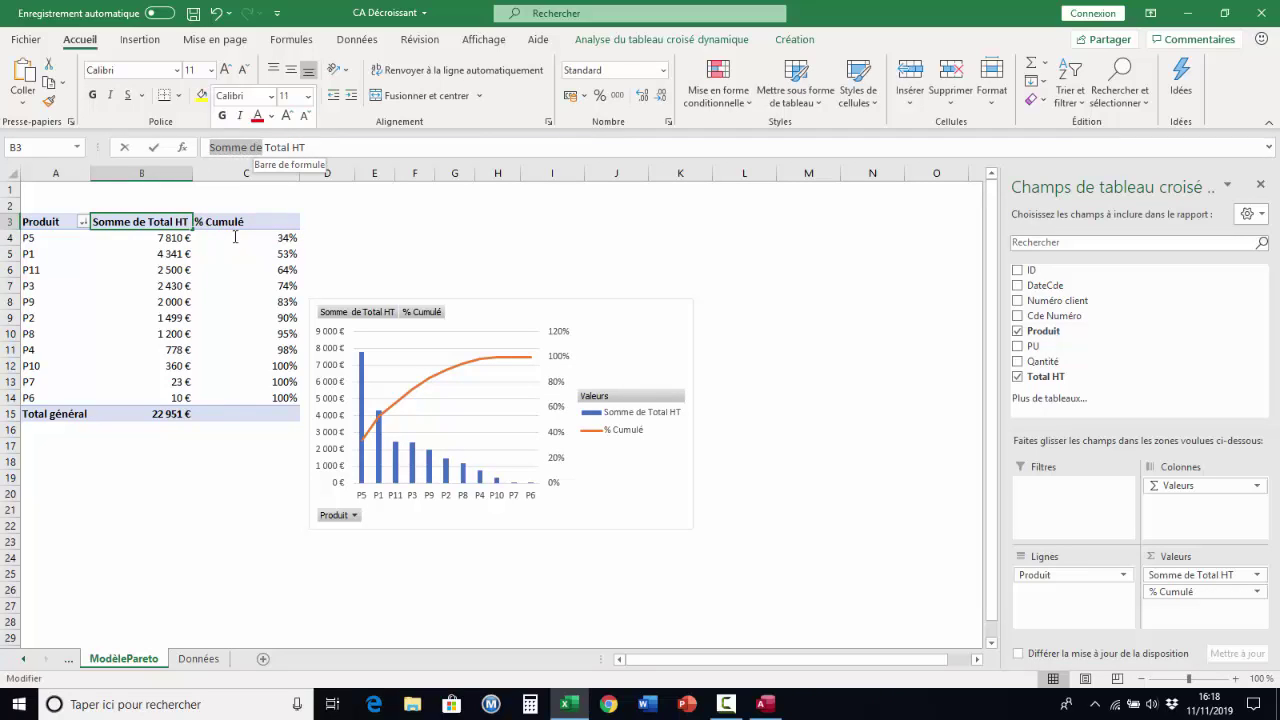
key("BackSpace")
key("Return")
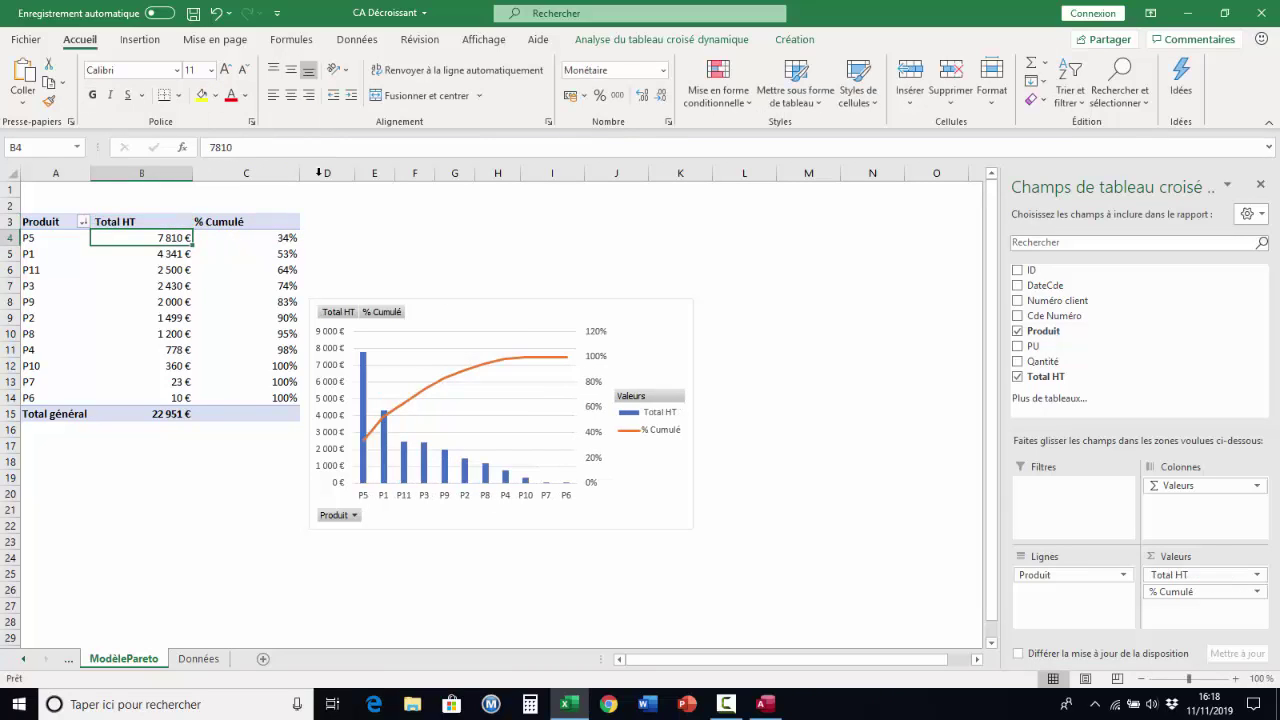
left_click_drag(523, 309, 534, 220)
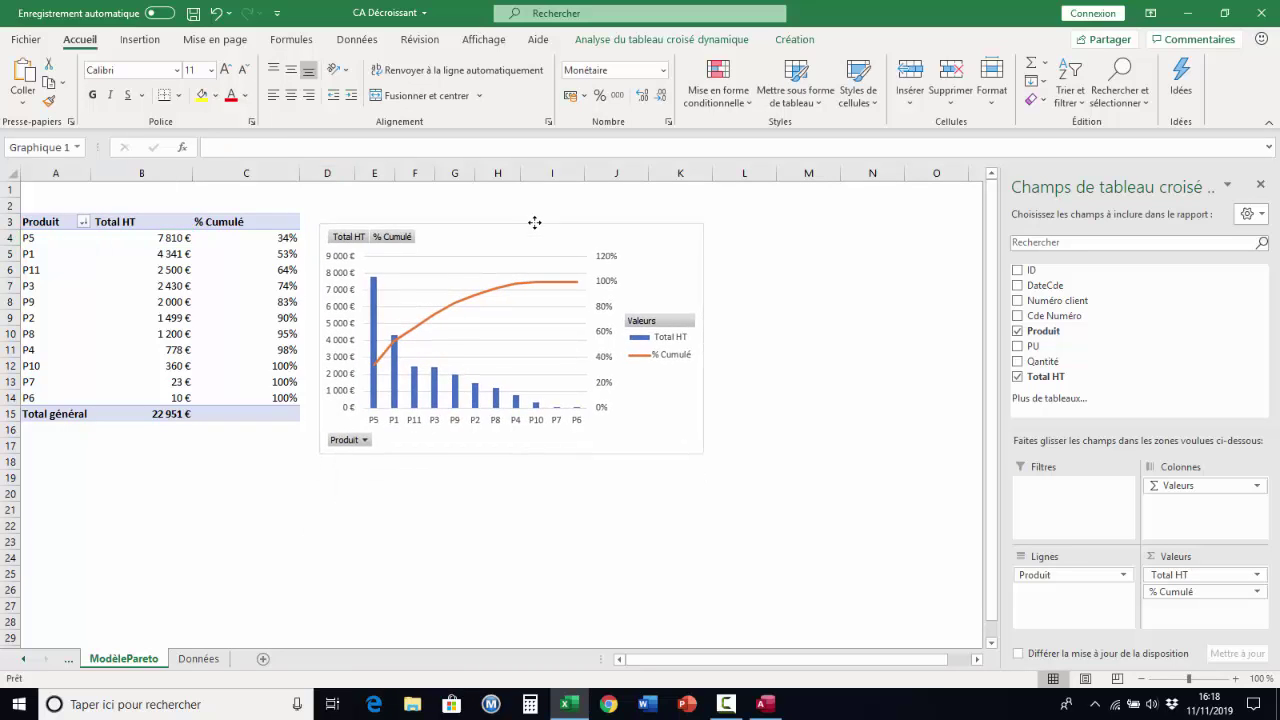
Step: Enlarge the Pareto chart, delete its legend and close the PivotChart Fields pane
left_click_drag(708, 447, 944, 563)
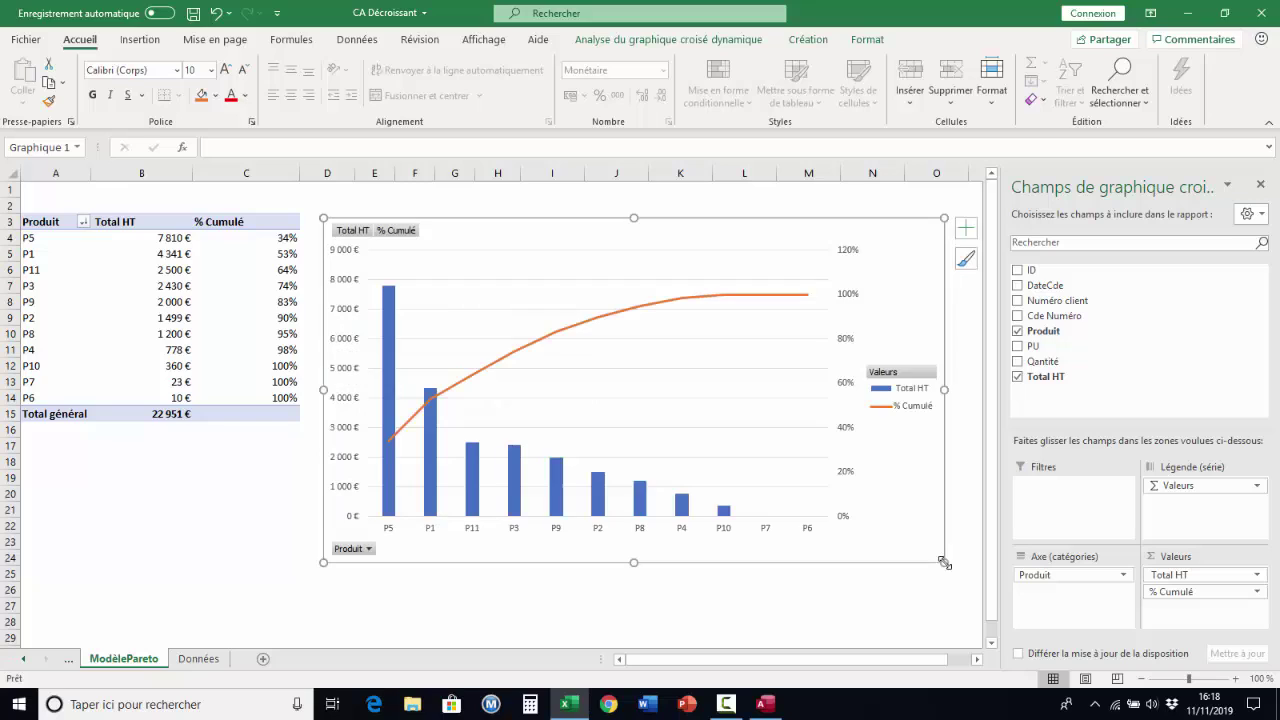
left_click(905, 396)
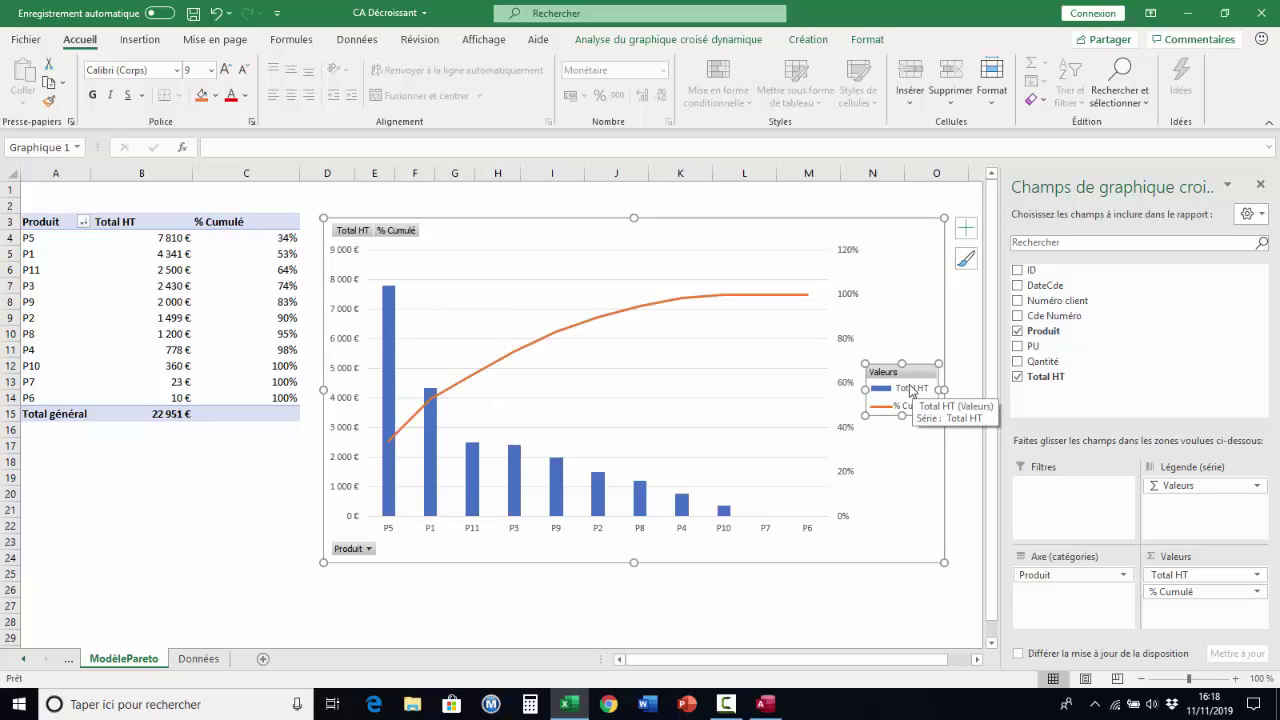
key("Delete")
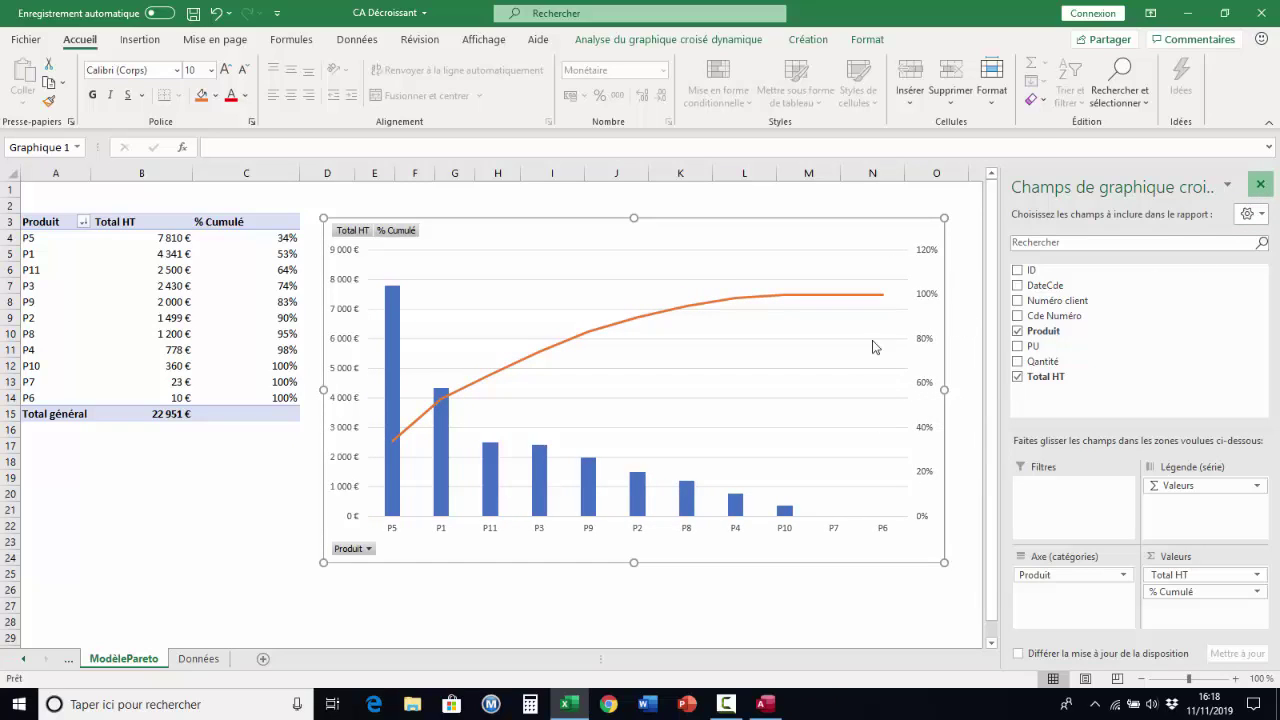
left_click(1260, 184)
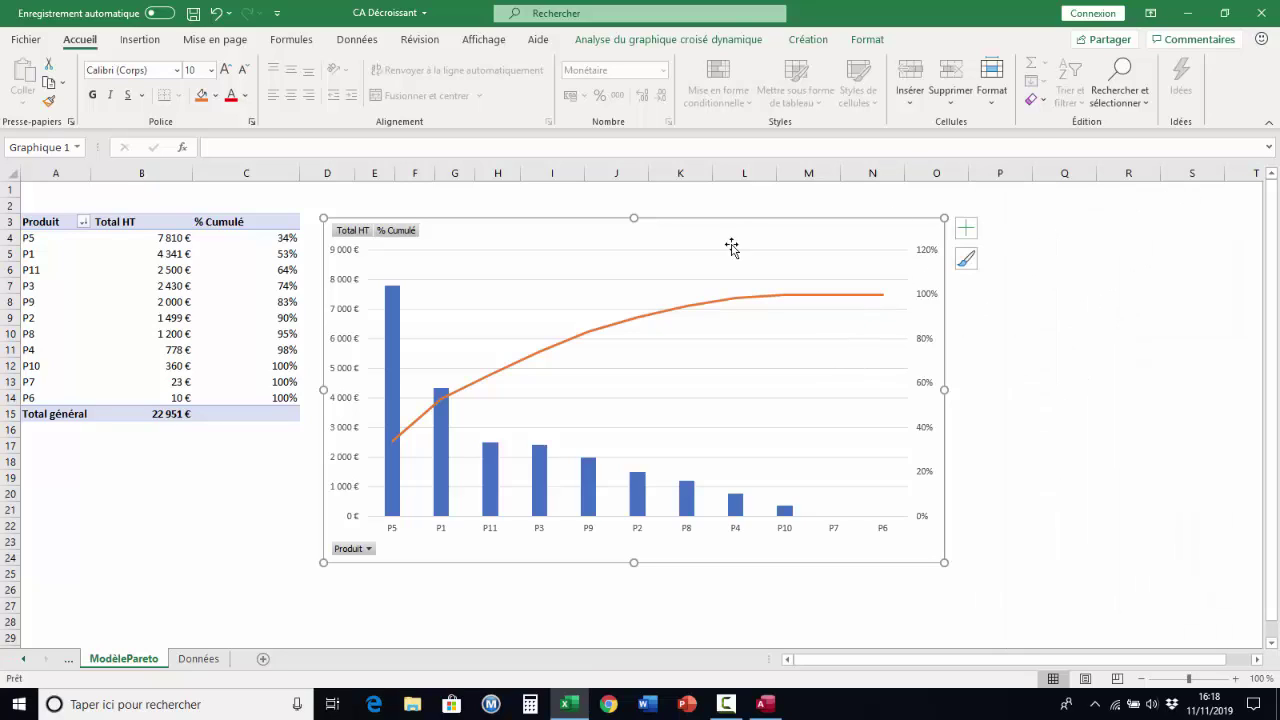
left_click(790, 296)
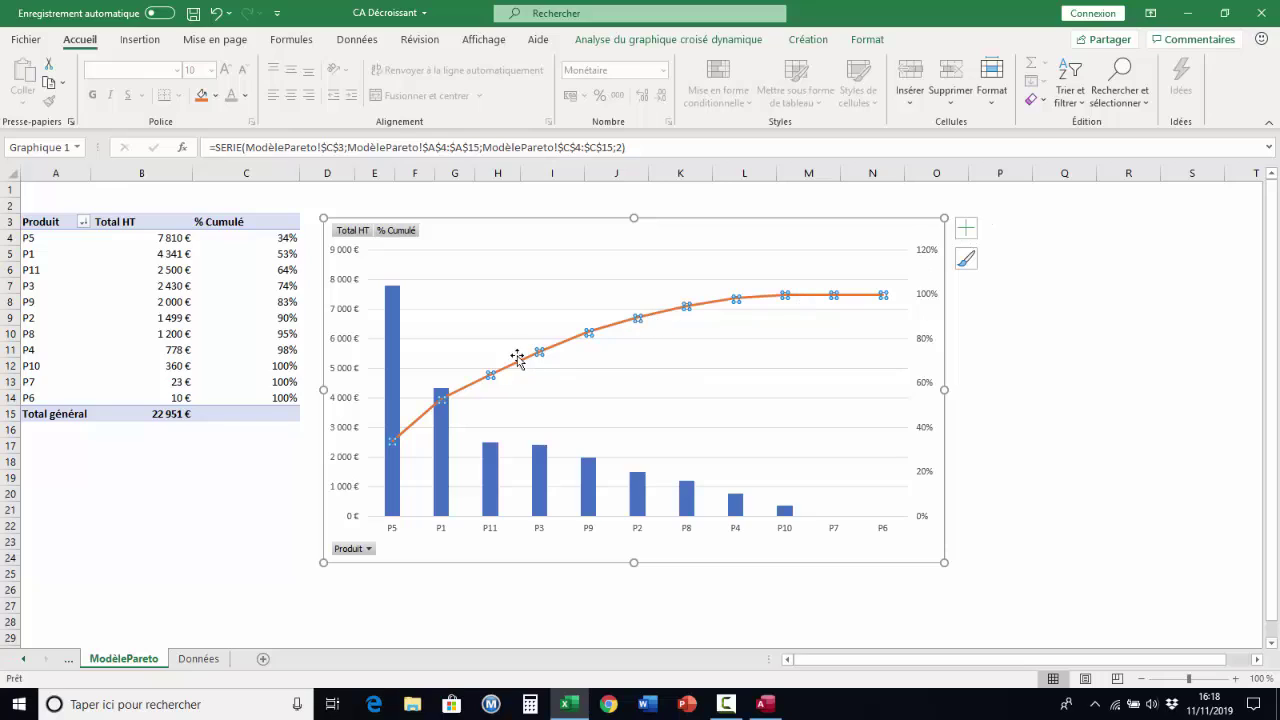
Step: Add bold, enlarged data labels above the cumulative line's points, showing 34% to 100%
left_click(966, 232)
left_click(1005, 296)
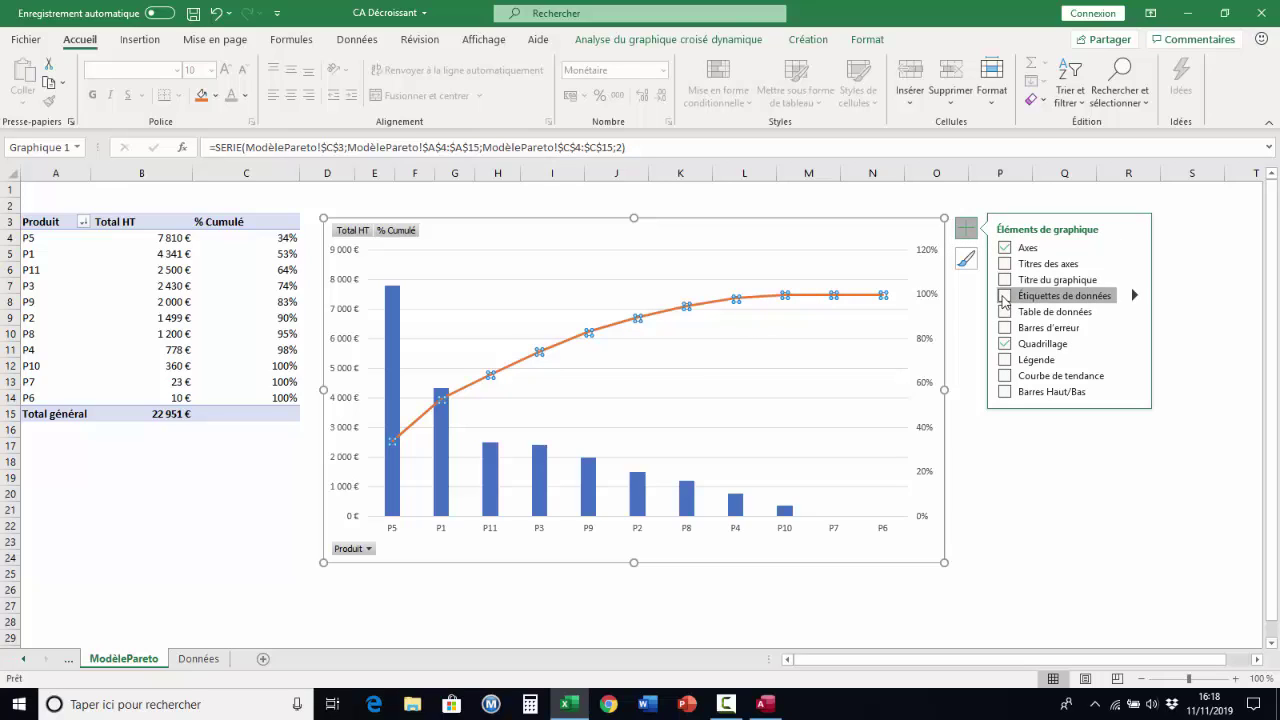
left_click(1137, 296)
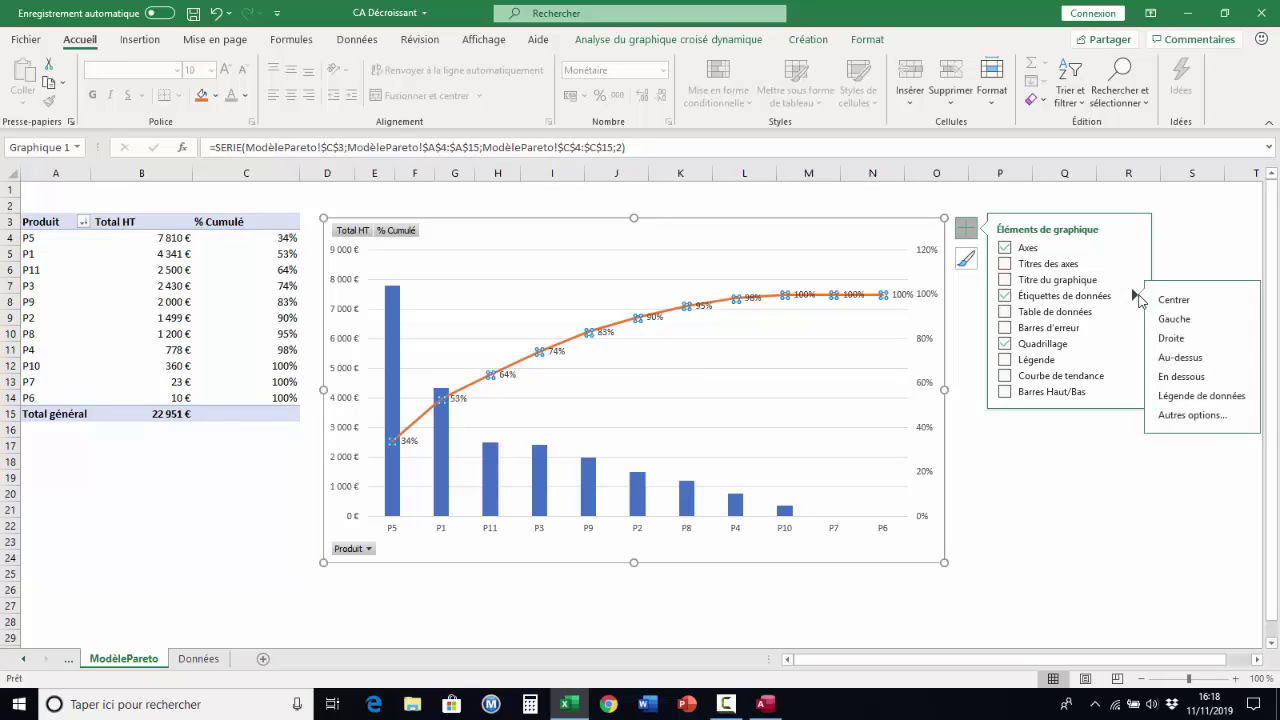
left_click(1188, 360)
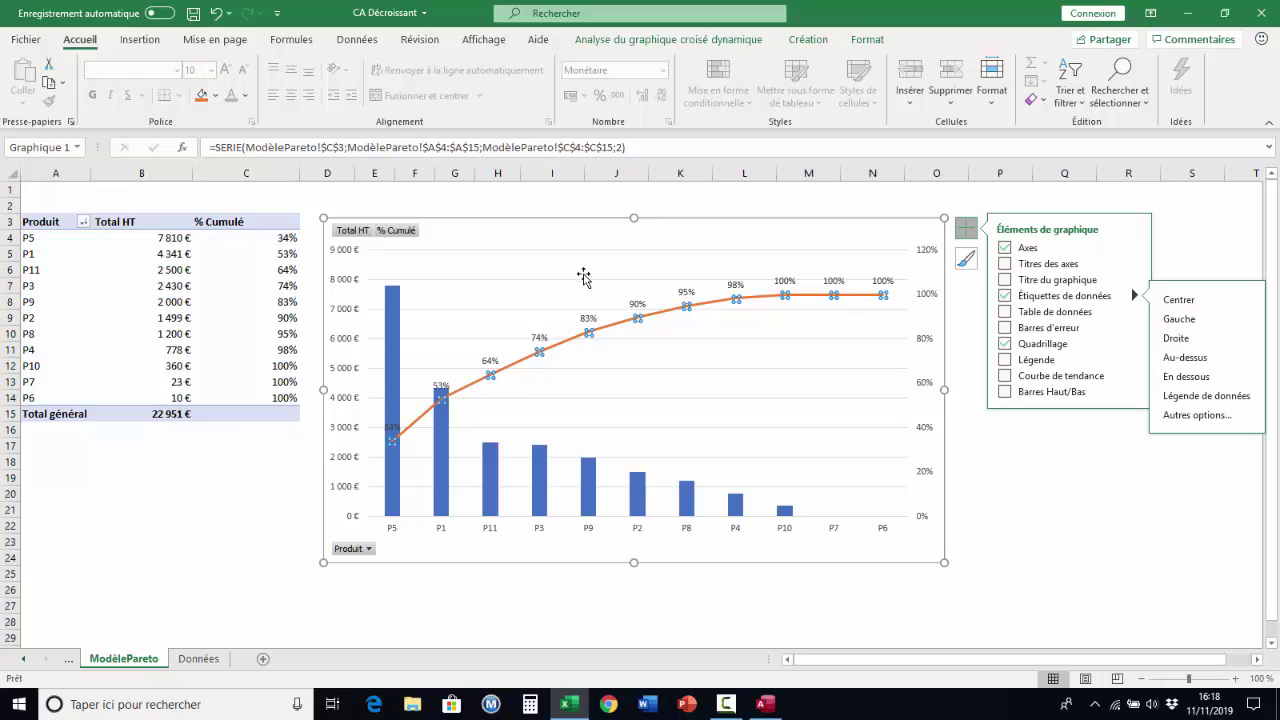
left_click(683, 292)
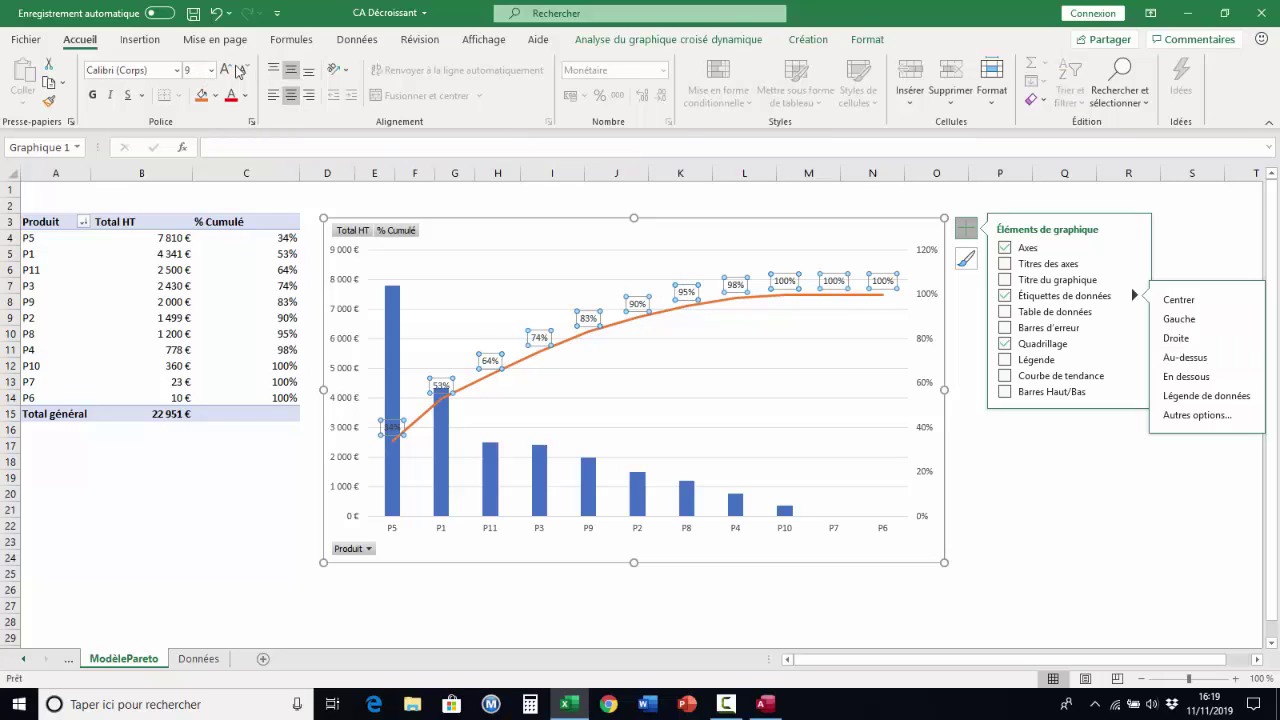
left_click(225, 70)
left_click(225, 70)
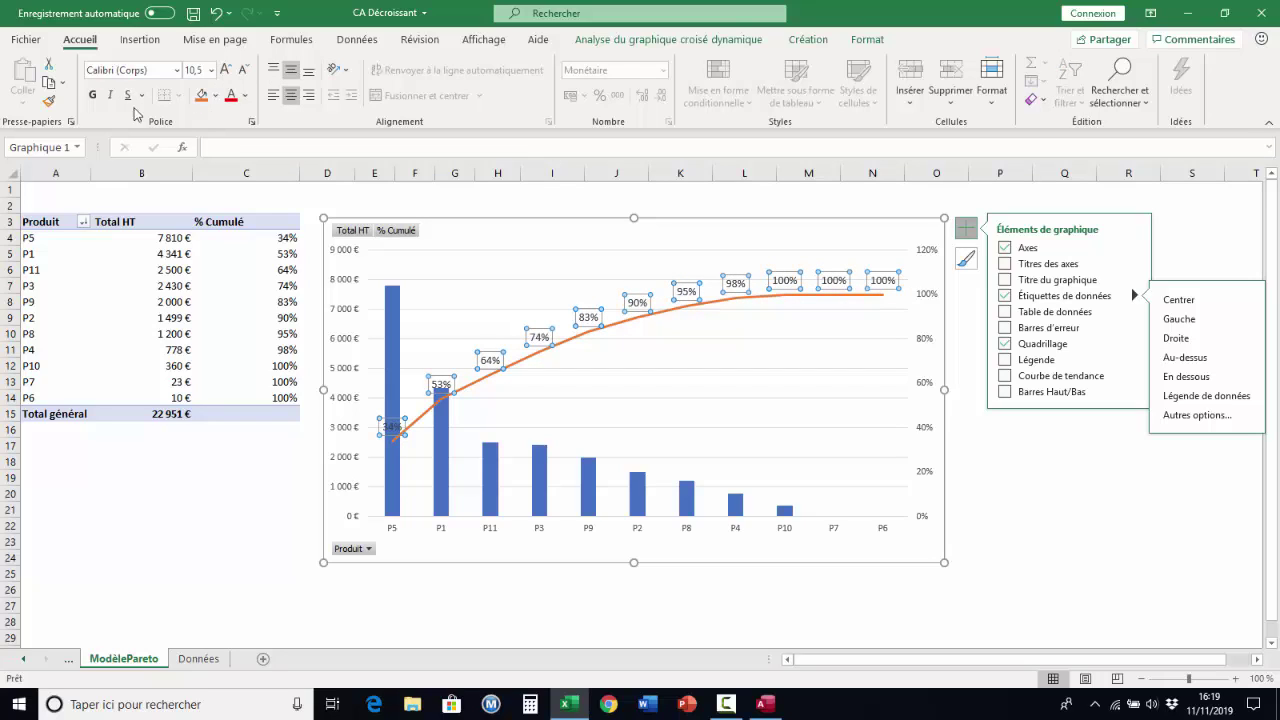
left_click(92, 94)
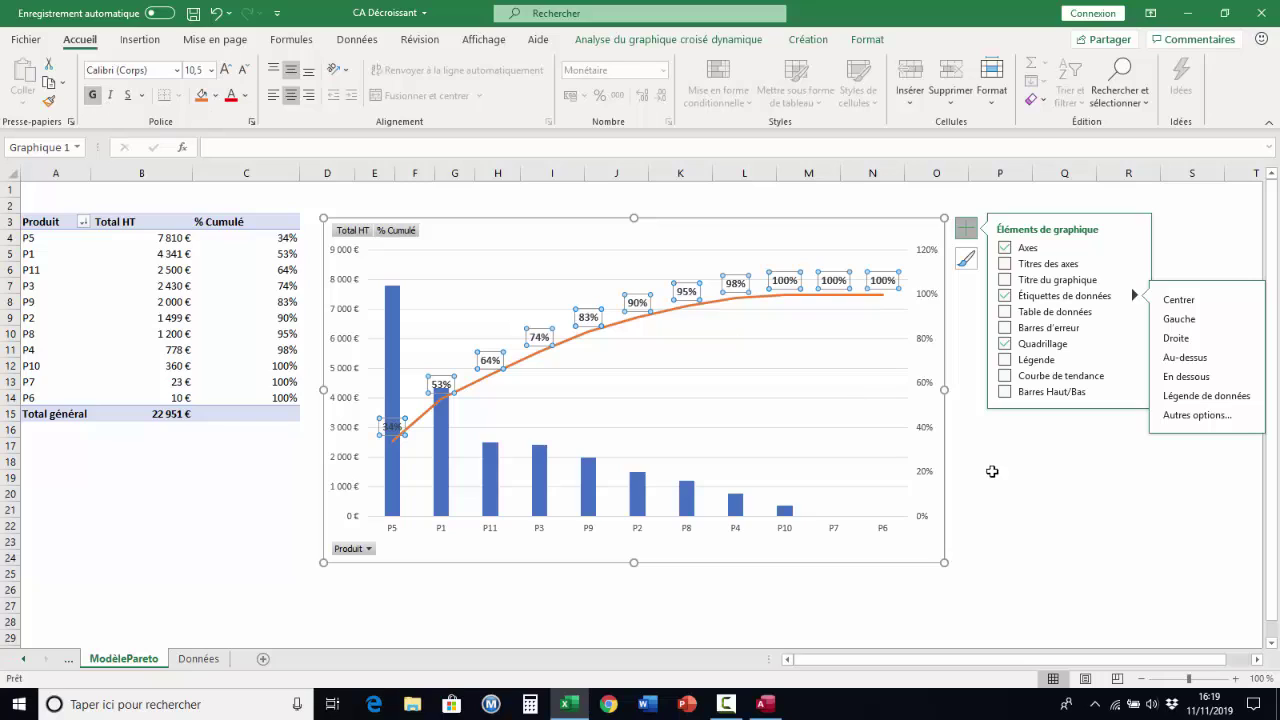
Step: Add a chart title and type 'Diagramme de PARETO' into it
left_click(1005, 281)
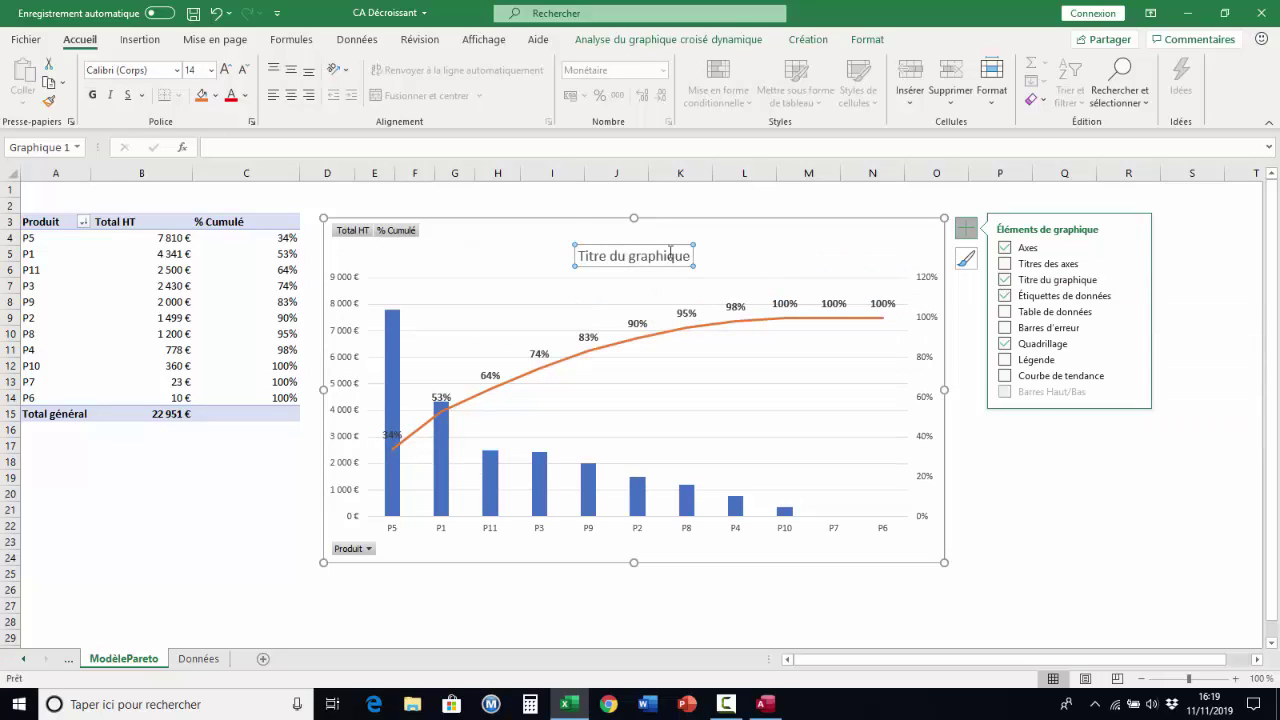
left_click_drag(580, 256, 731, 266)
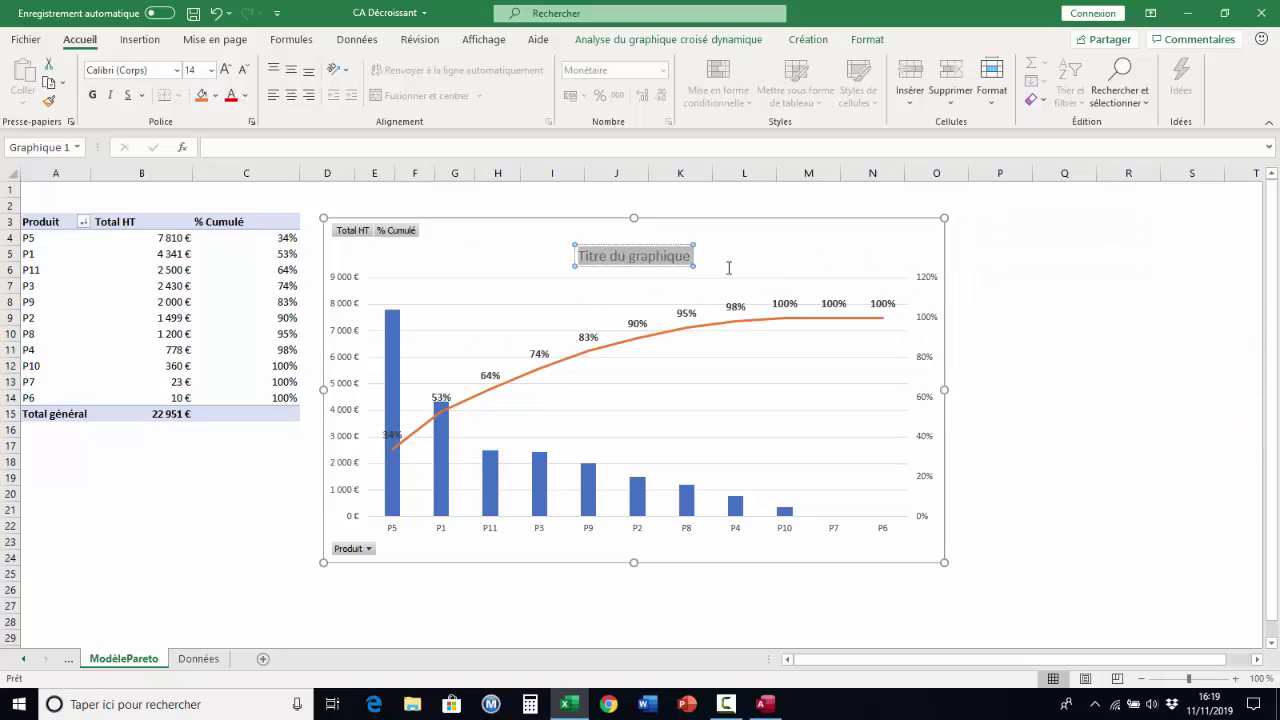
type("Dia")
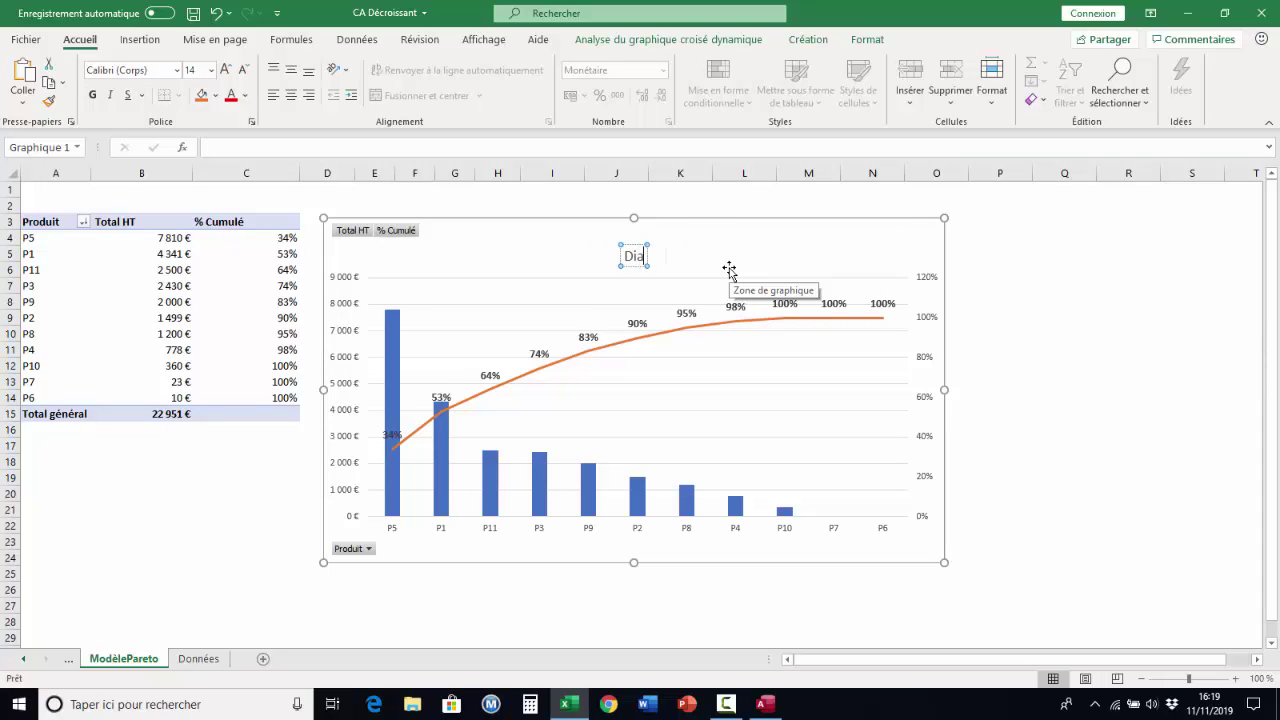
type("gramme")
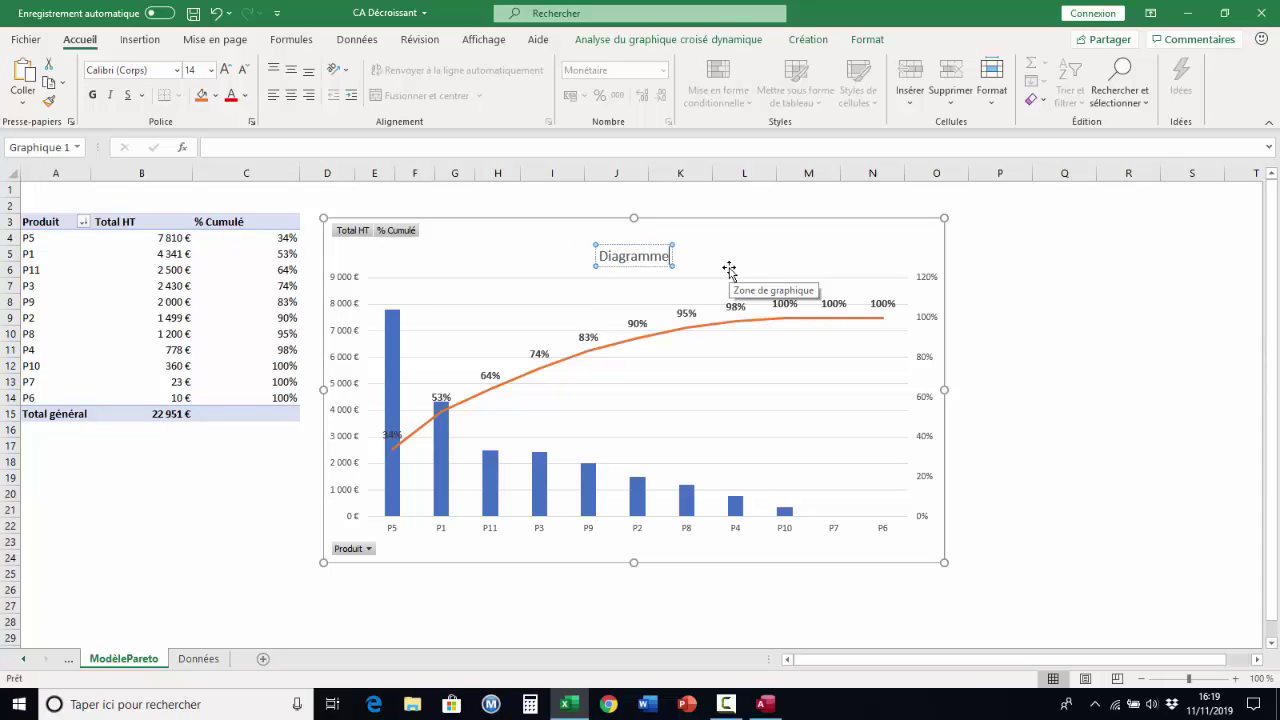
type(" de P")
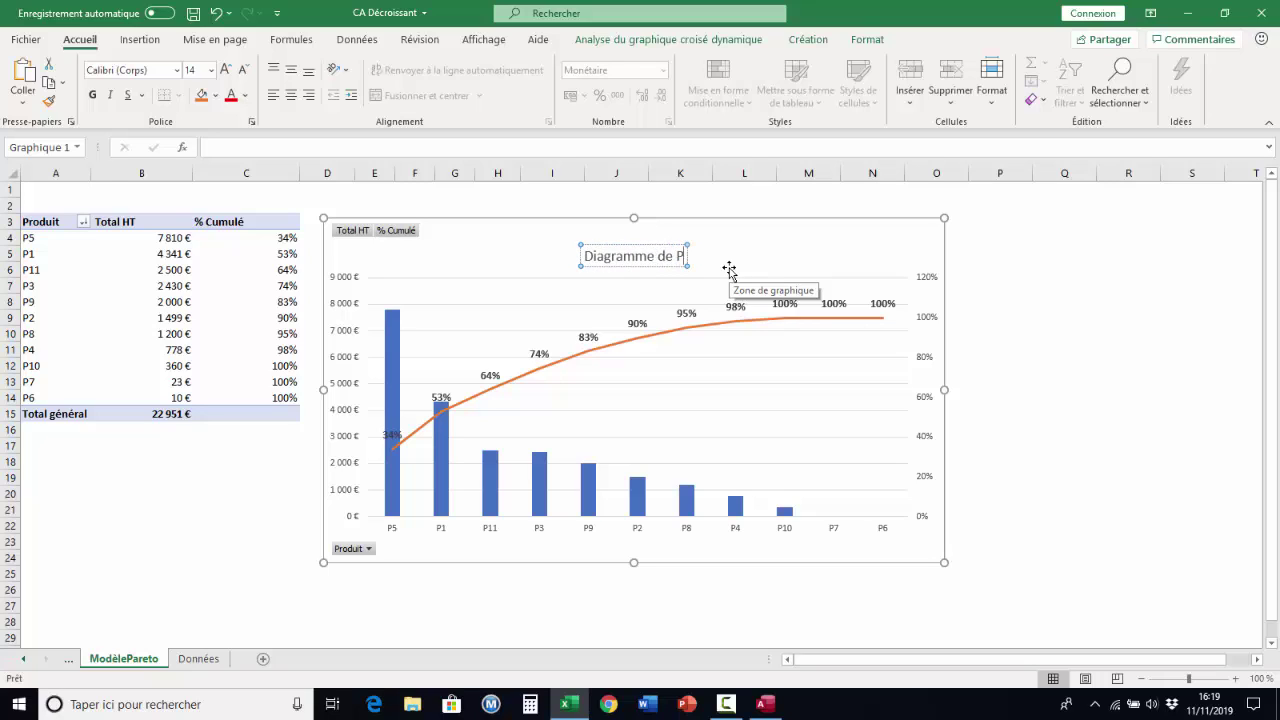
type("ARETO")
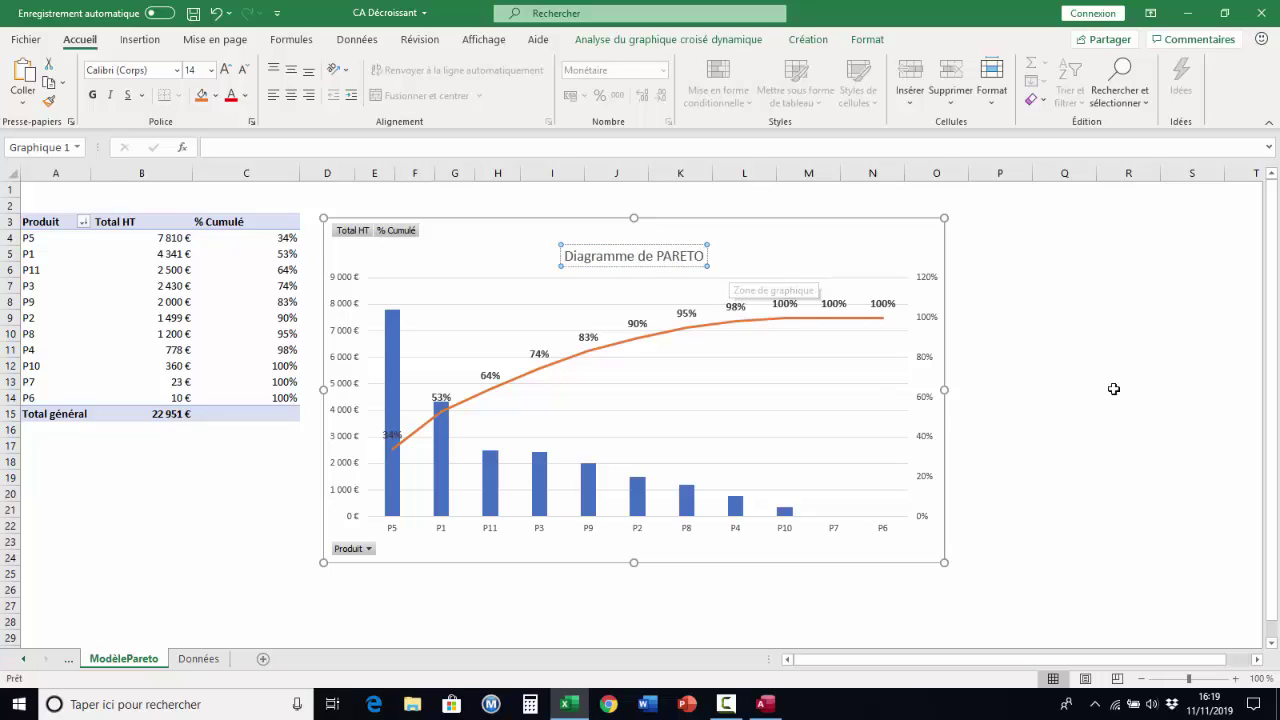
Step: Confirm the 'Diagramme de PARETO' title and reselect the chart
left_click(1108, 388)
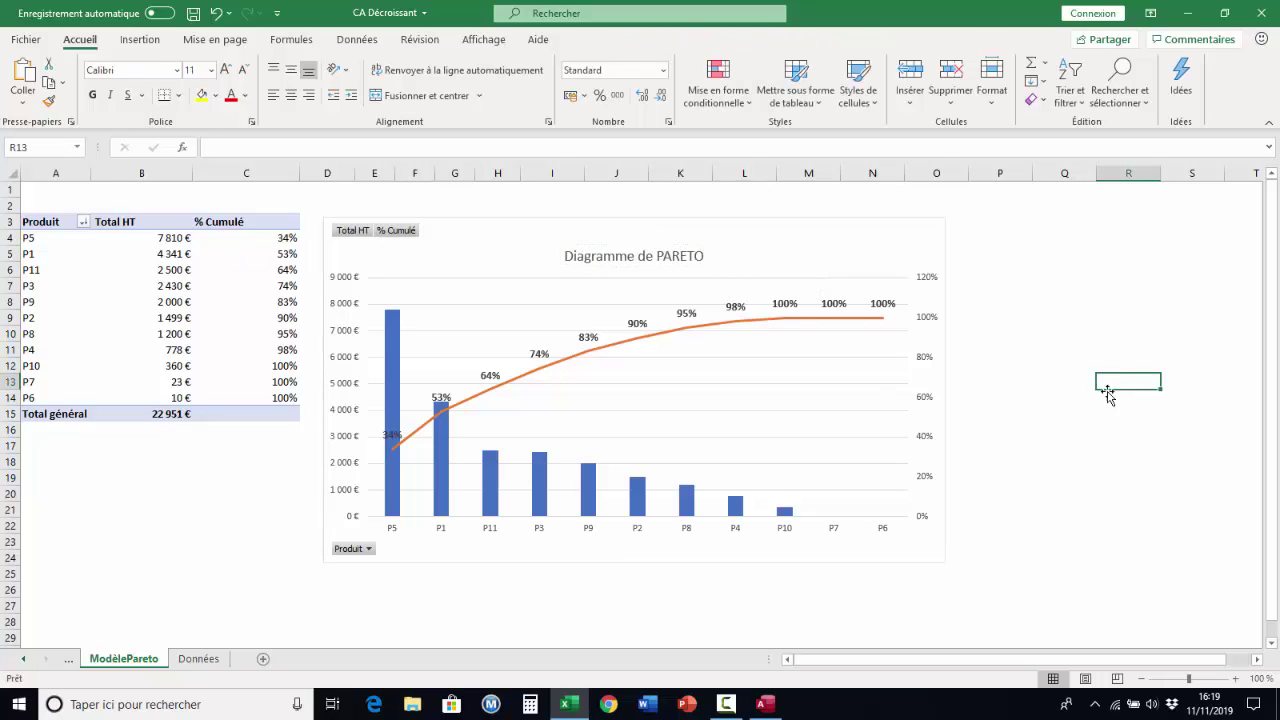
left_click(839, 223)
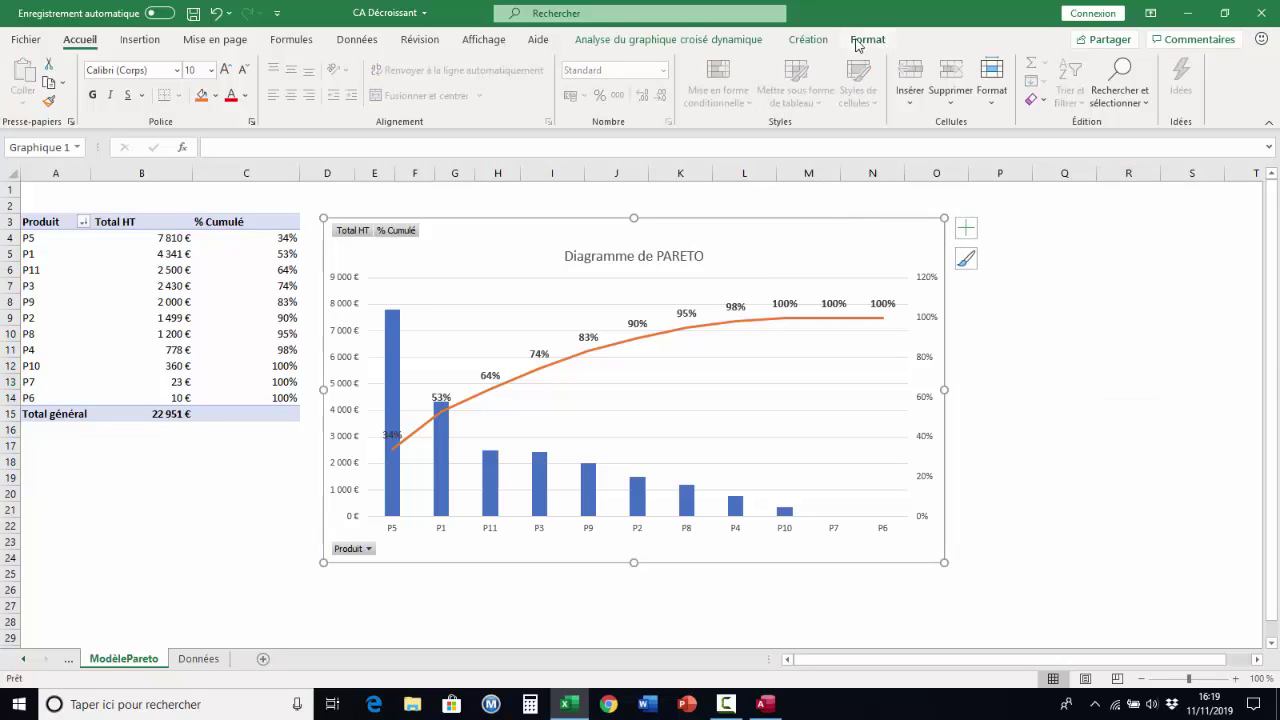
Step: Apply dark Style 6 from the Création chart styles gallery to the Pareto chart
left_click(810, 42)
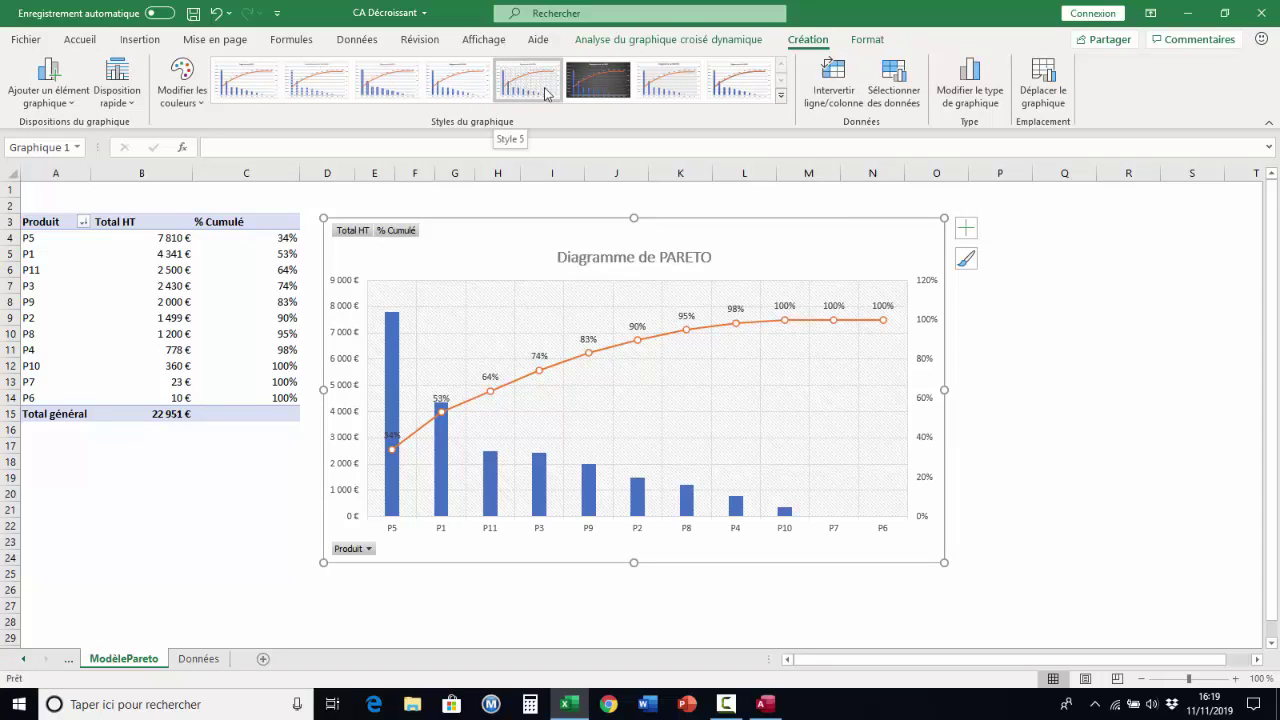
left_click(596, 87)
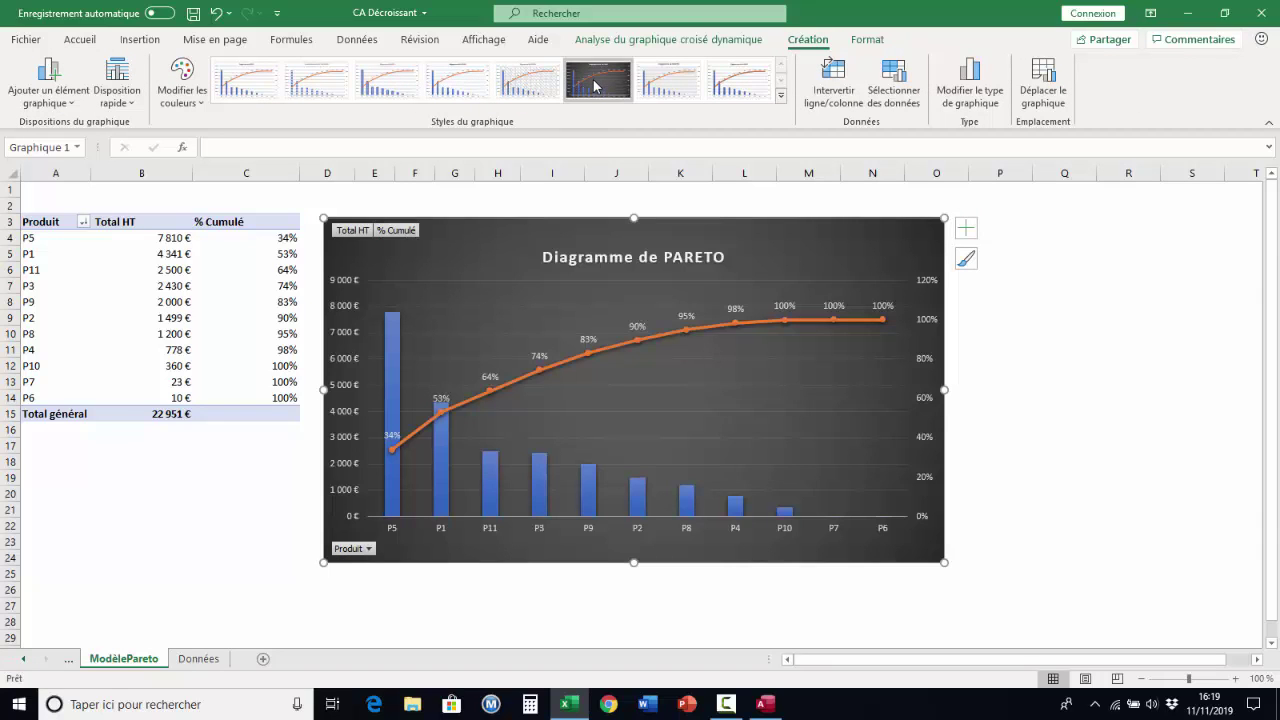
left_click(213, 483)
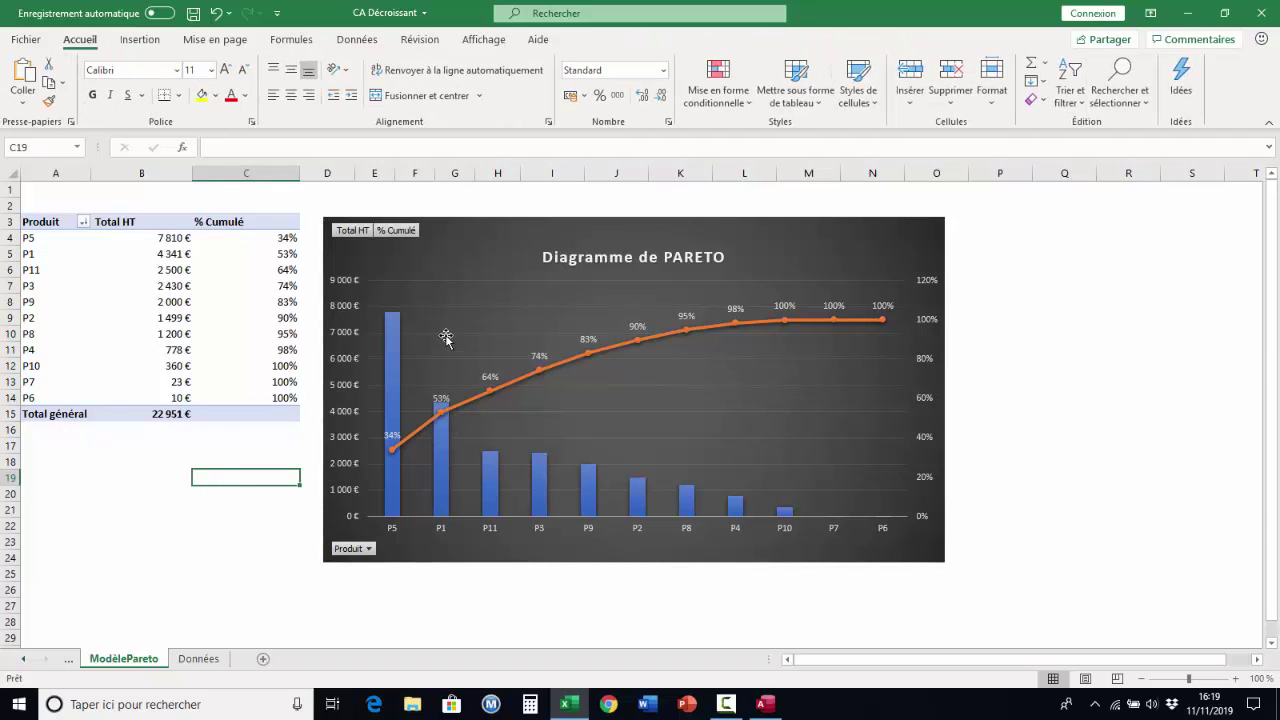
mouse_move(418, 452)
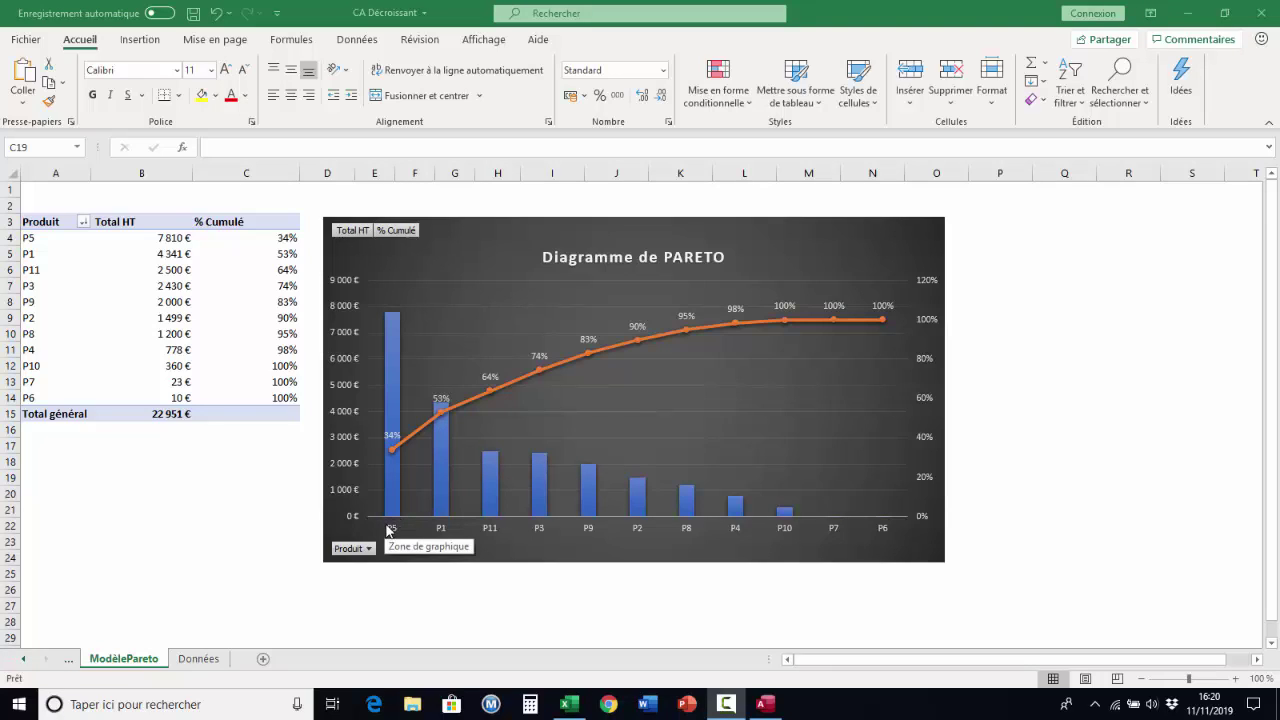
mouse_move(391, 502)
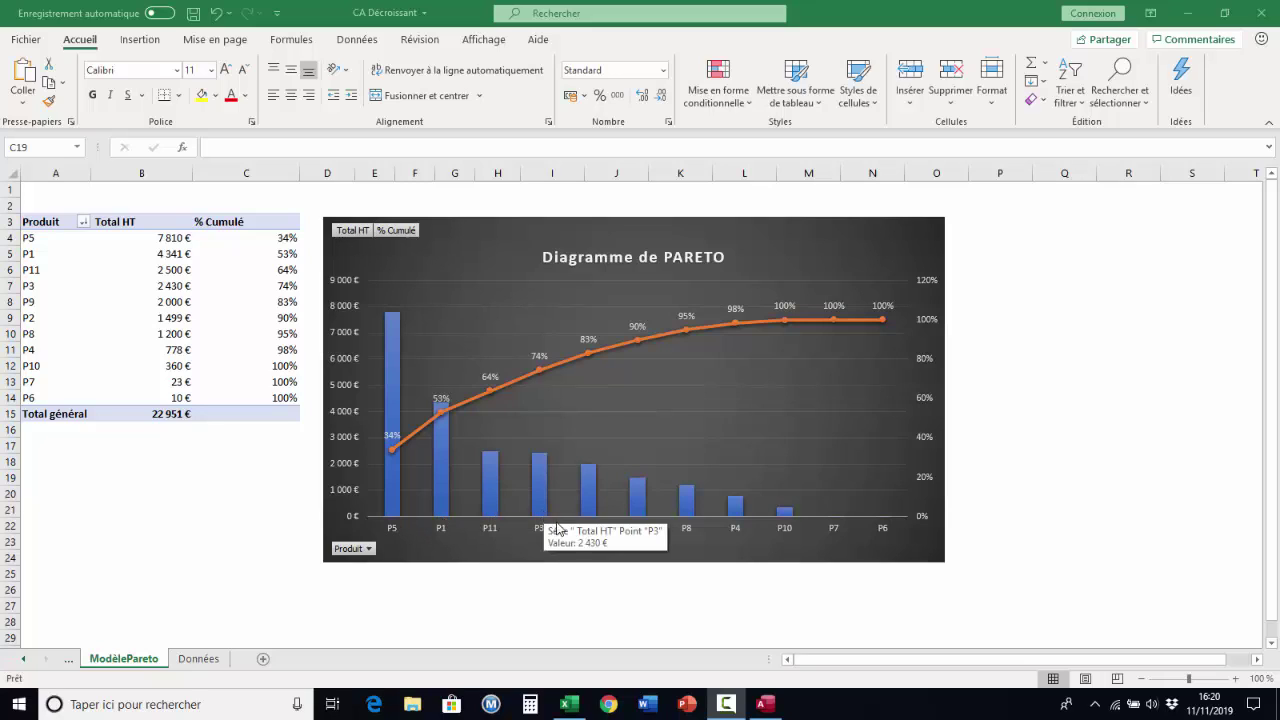
mouse_move(586, 514)
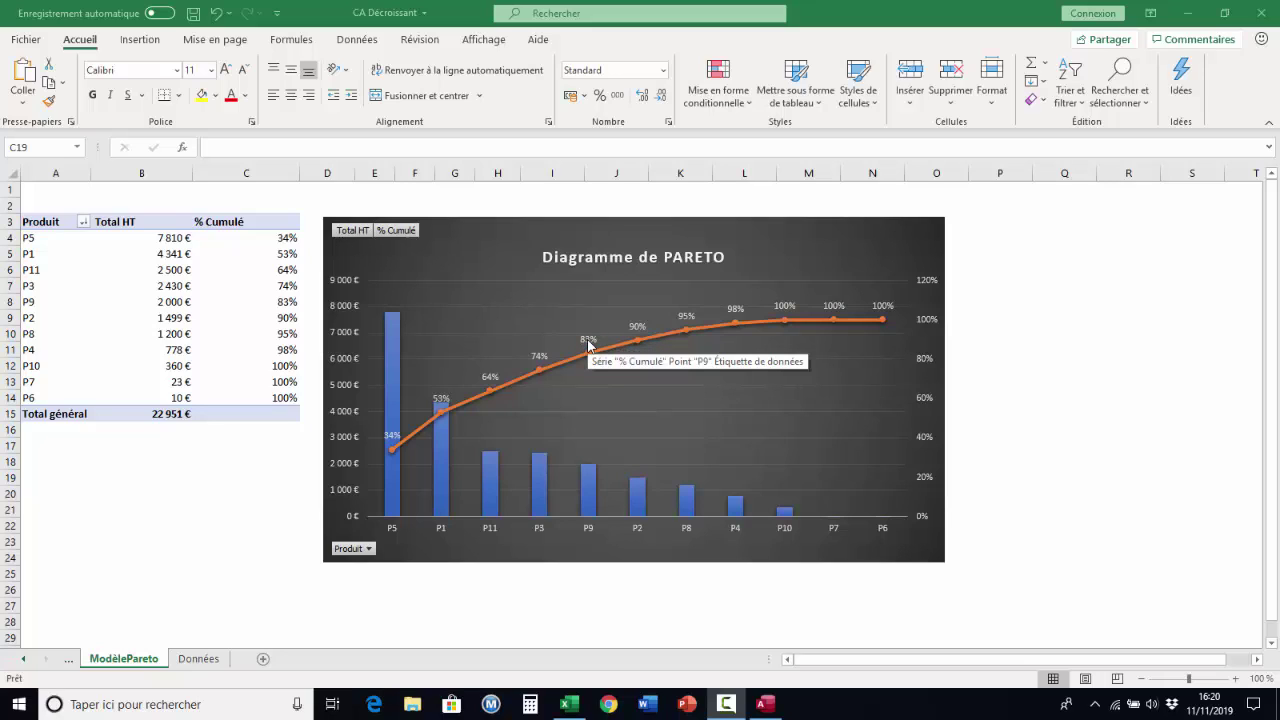
mouse_move(550, 366)
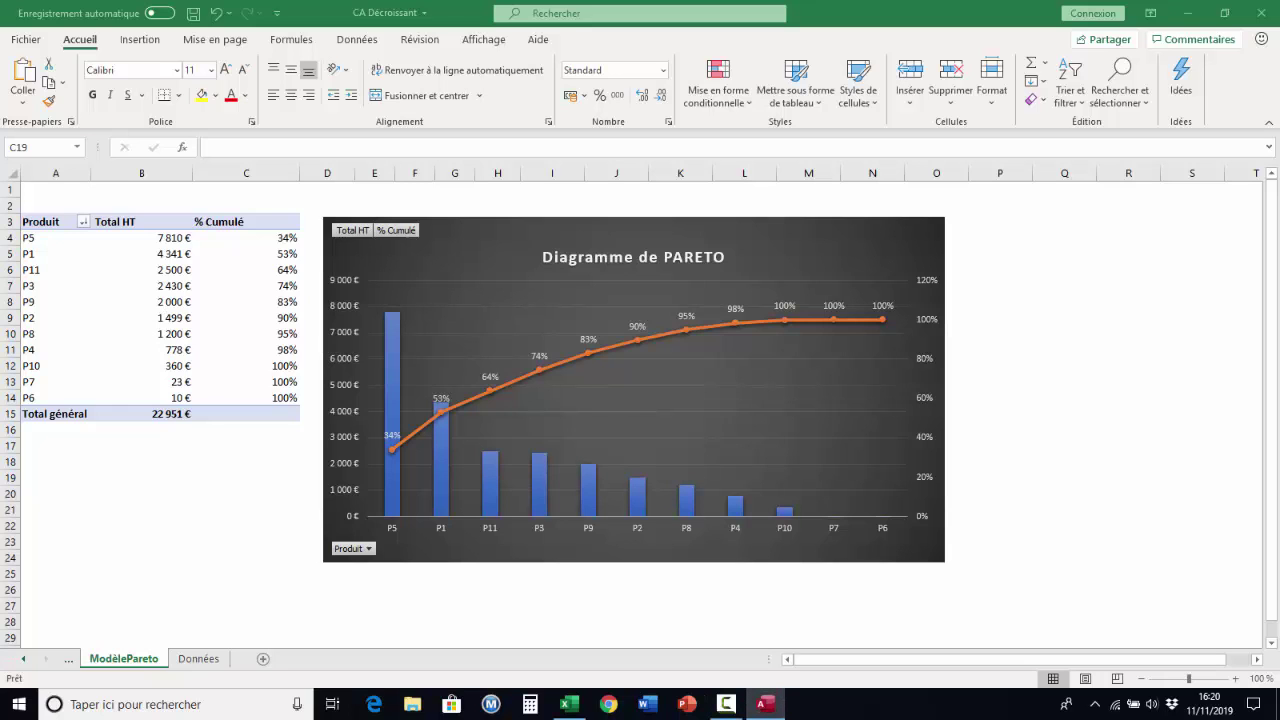
left_click(765, 704)
Step: Move the ListeCde table window over the workbook and maximize it
left_click_drag(1009, 115, 567, 118)
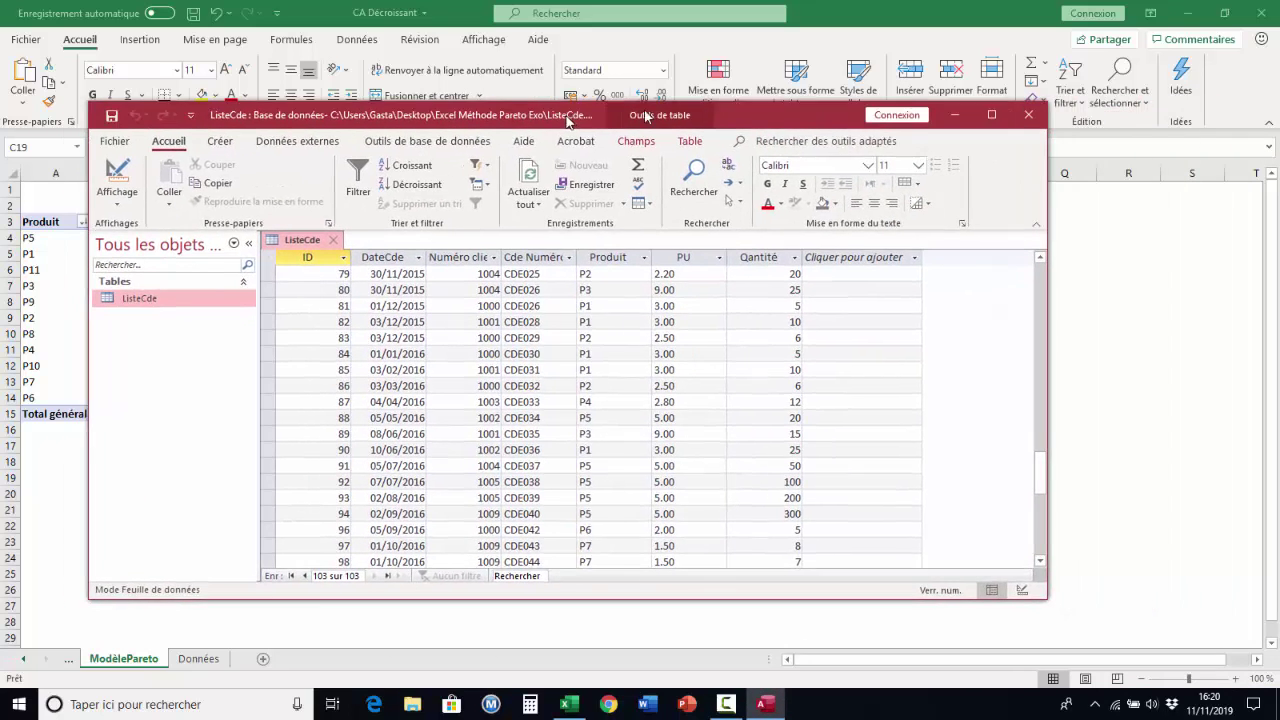
left_click(991, 115)
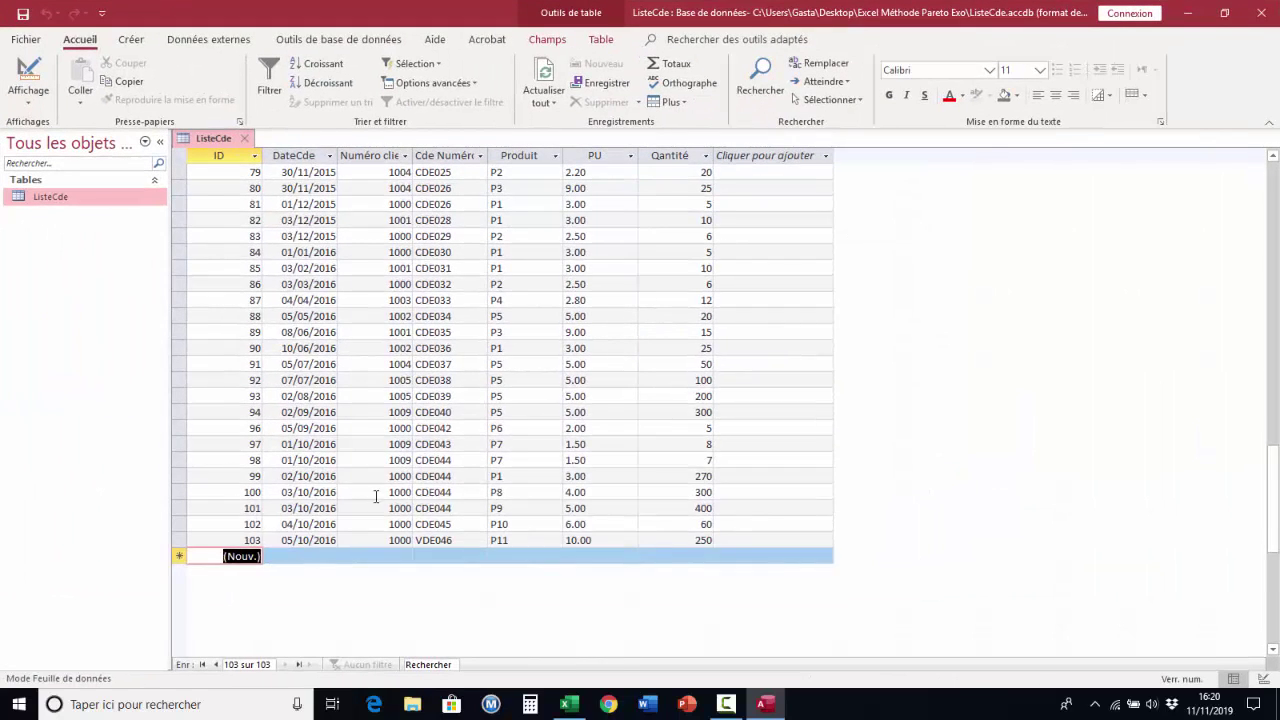
scroll(376, 496, "down", 2)
Step: Add a ListeCde order dated 06/10/2016 for 5000 units of P5 at 5.00, then close the database
left_click(279, 462)
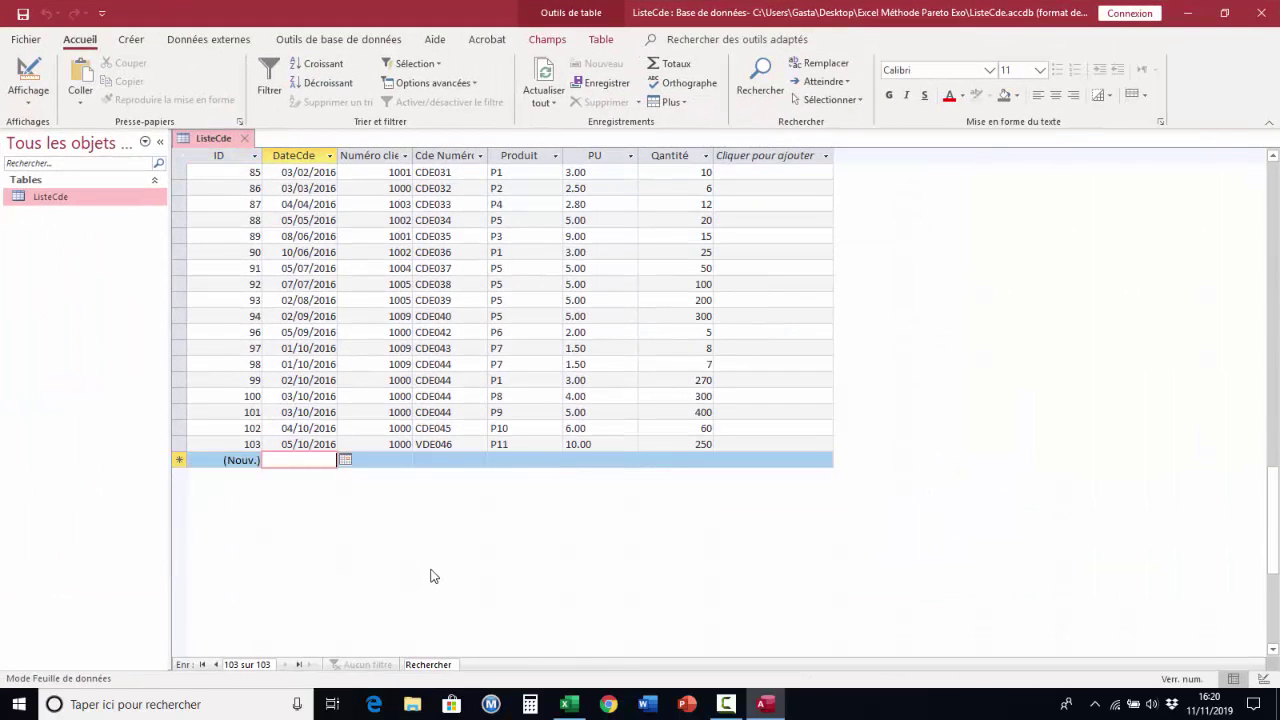
type("06/")
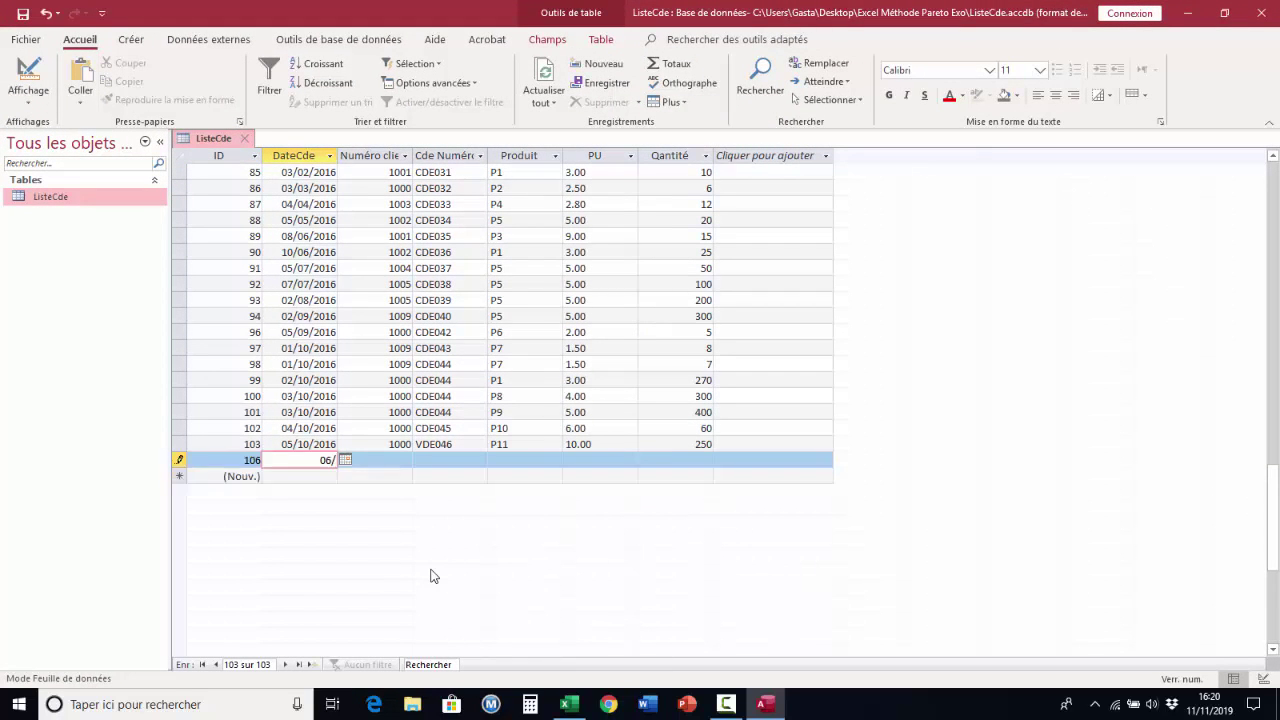
type("10/2016")
key("Tab")
type("1000")
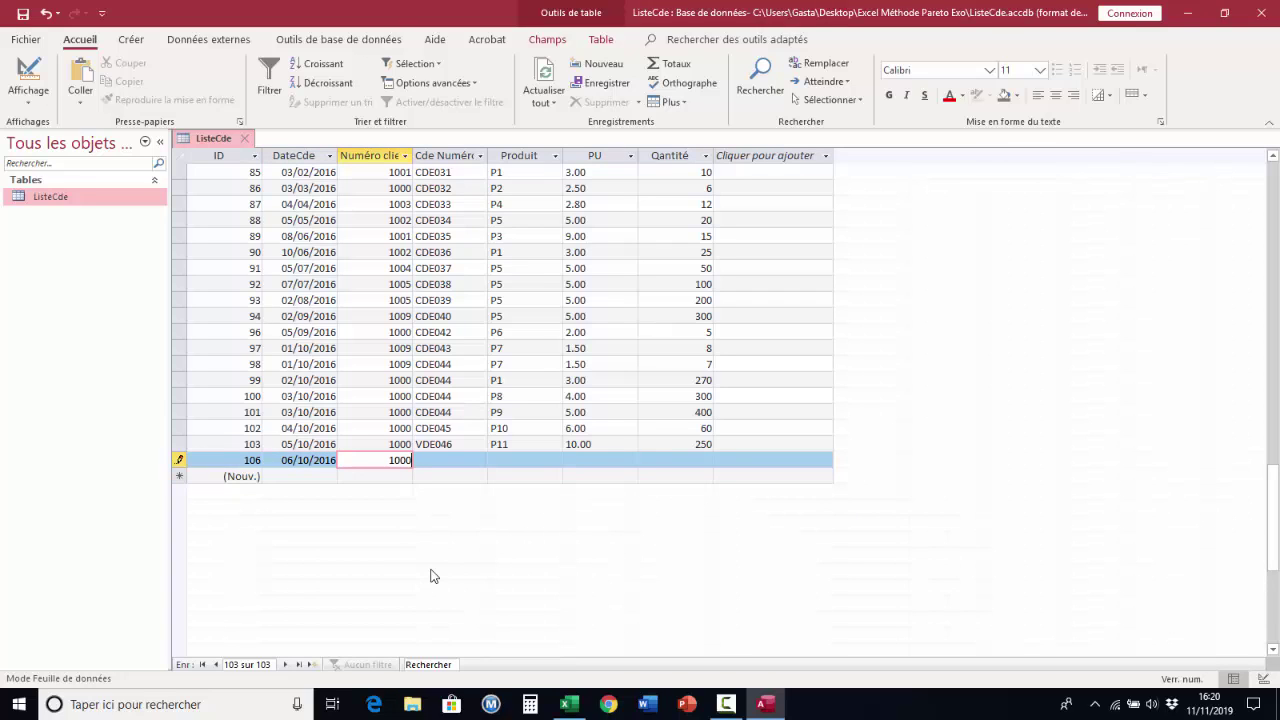
key("Tab")
key("Caps_Lock")
type("VDE047")
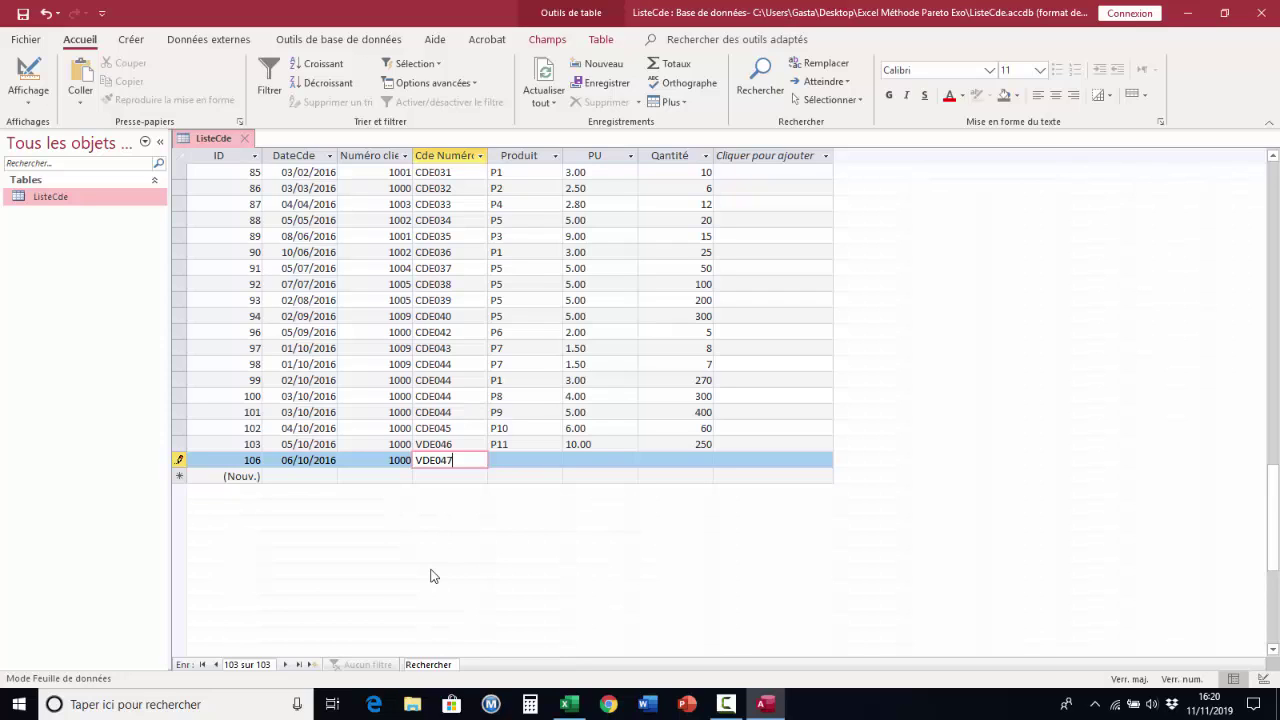
key("Tab")
type("P5")
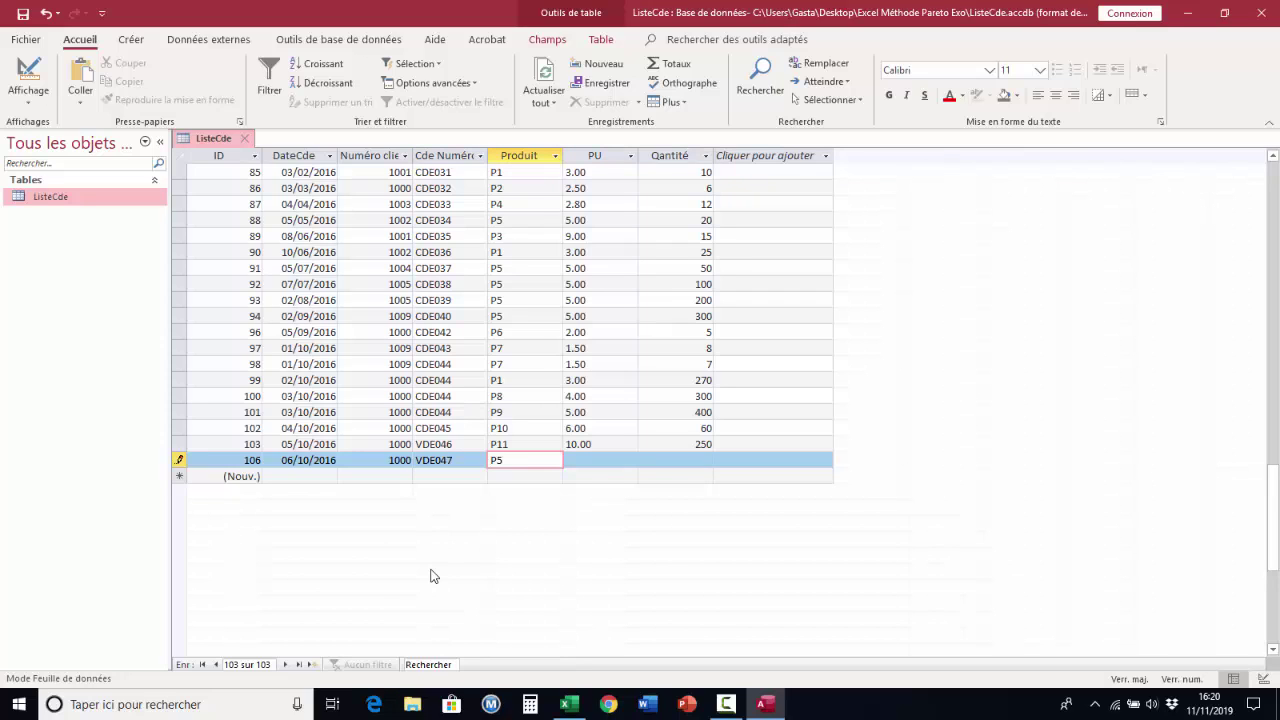
key("Tab")
type("5")
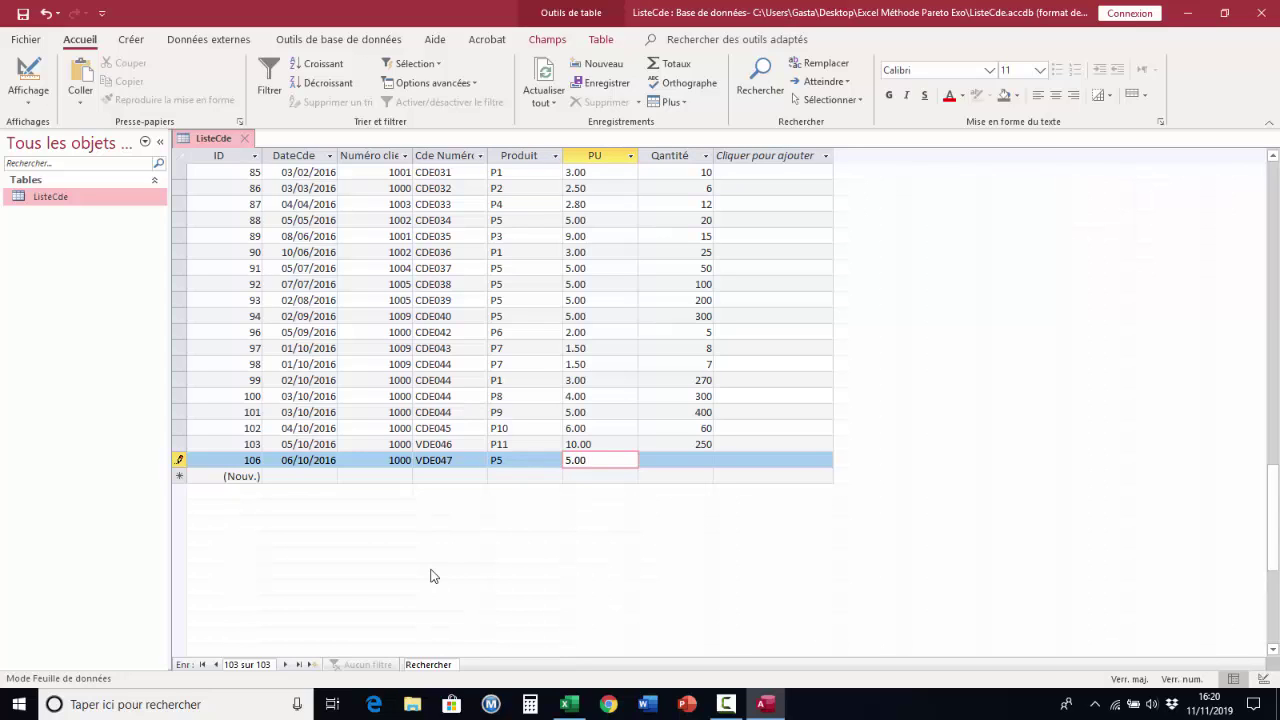
key("Tab")
type("5000")
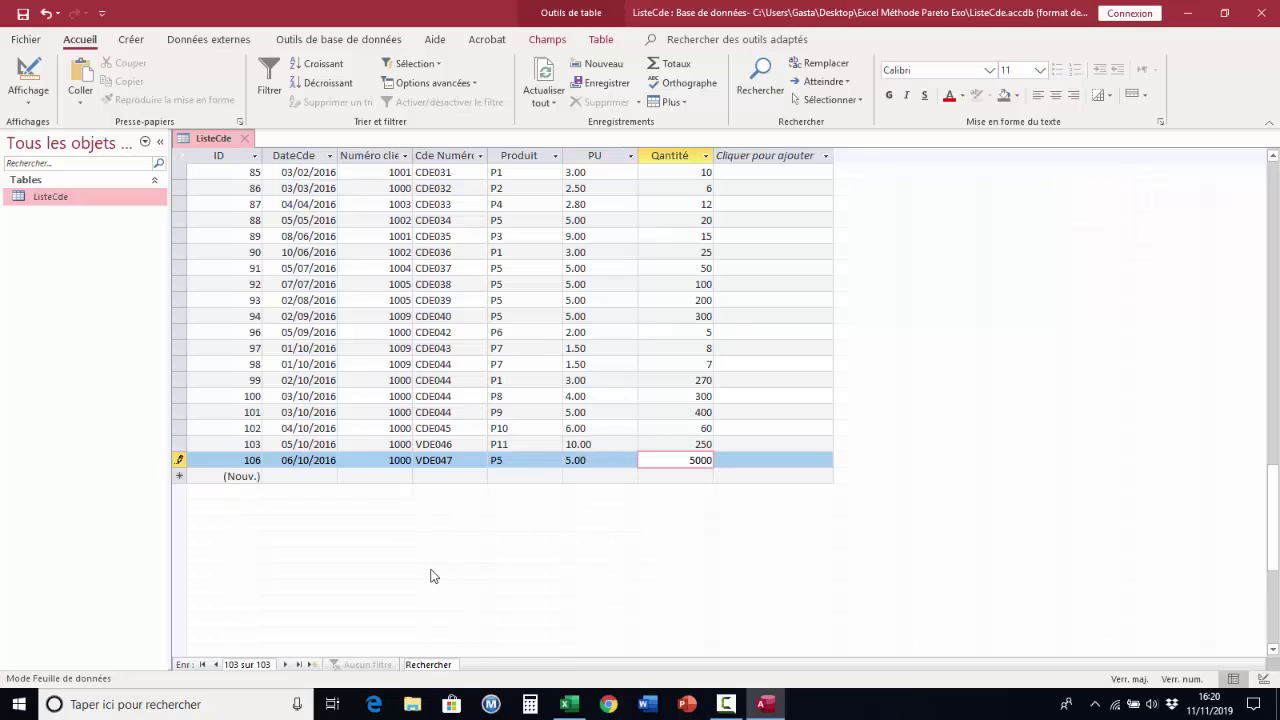
left_click(772, 392)
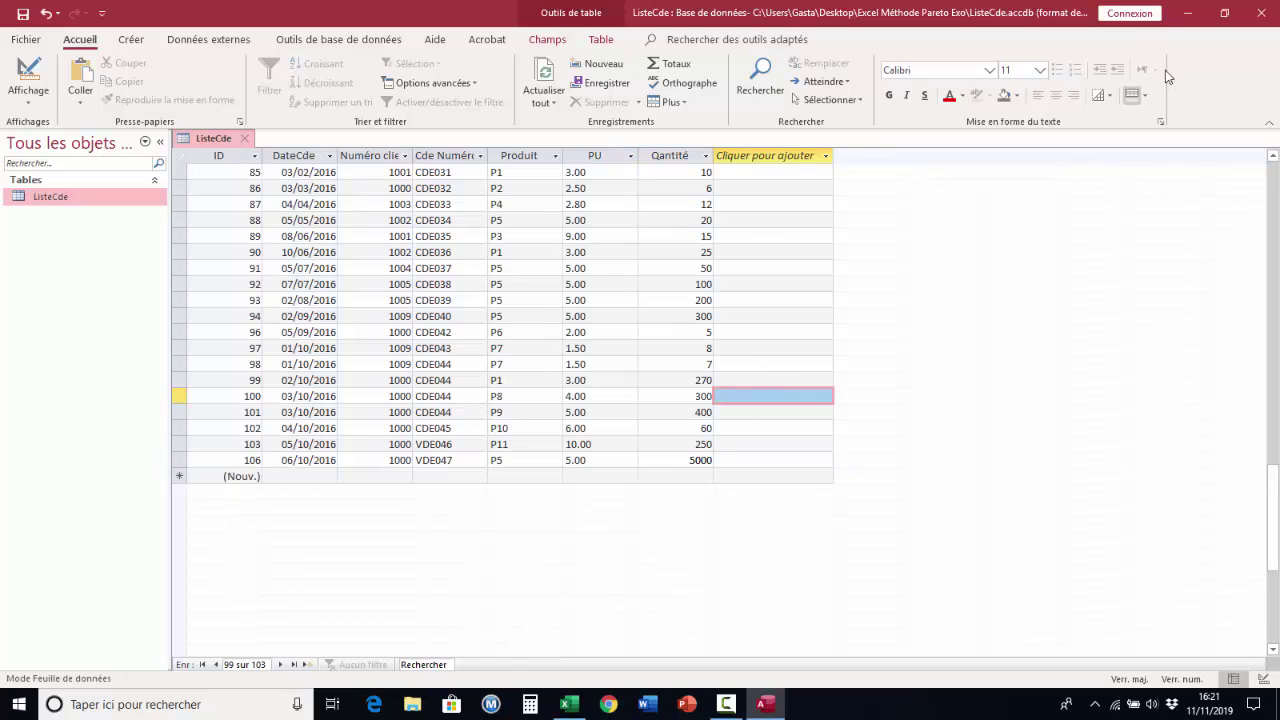
left_click(1260, 16)
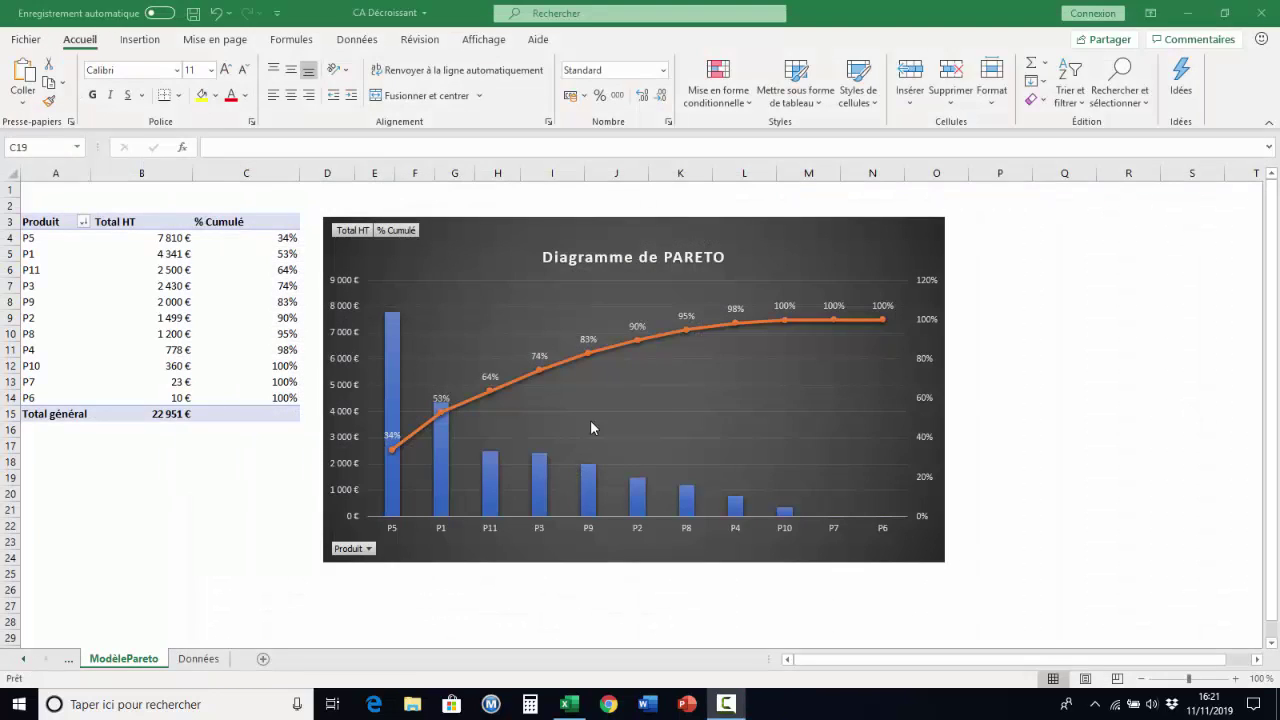
Step: Refresh the ListeCde table on the Données sheet so it loads 103 rows from Access
left_click(202, 660)
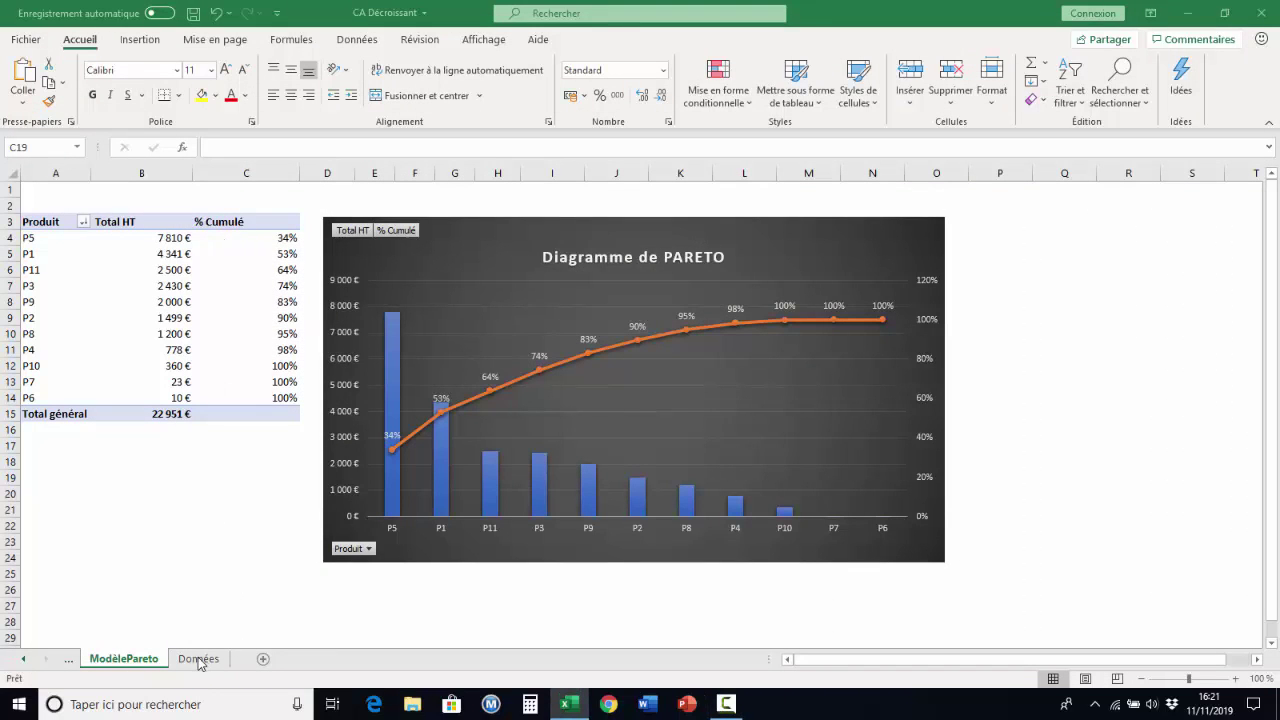
left_click(202, 660)
left_click(228, 317)
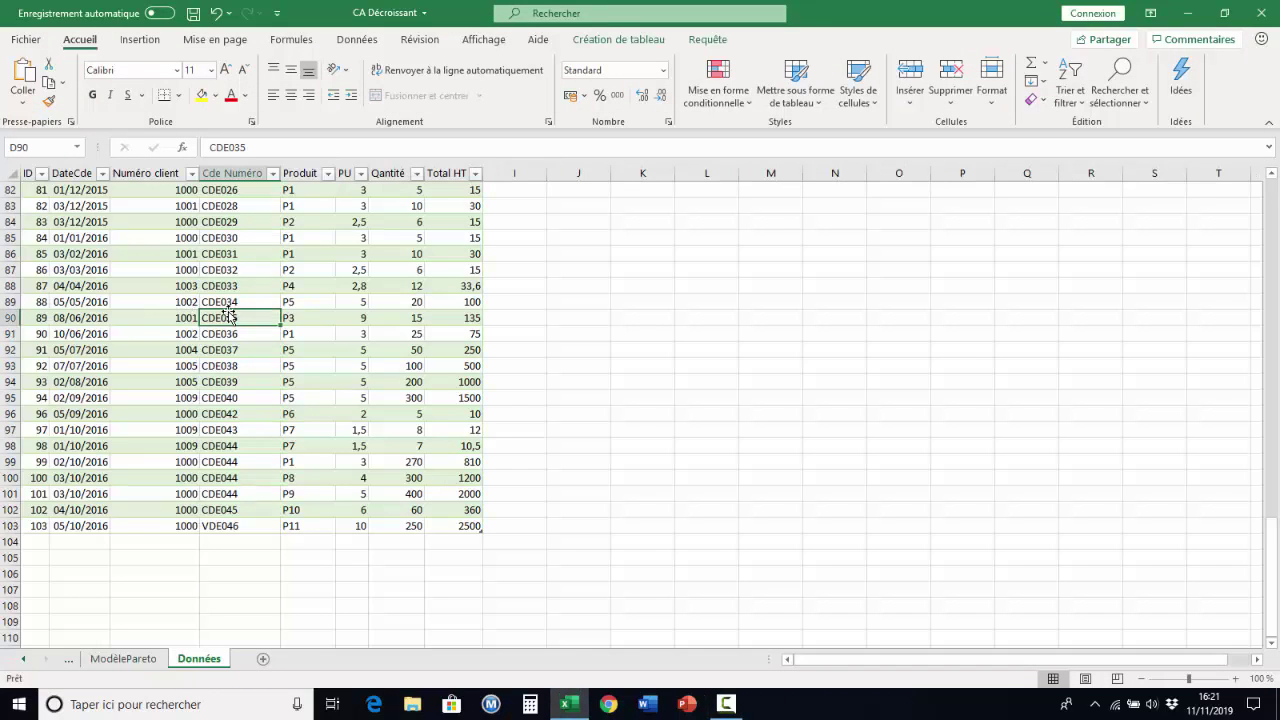
right_click(228, 317)
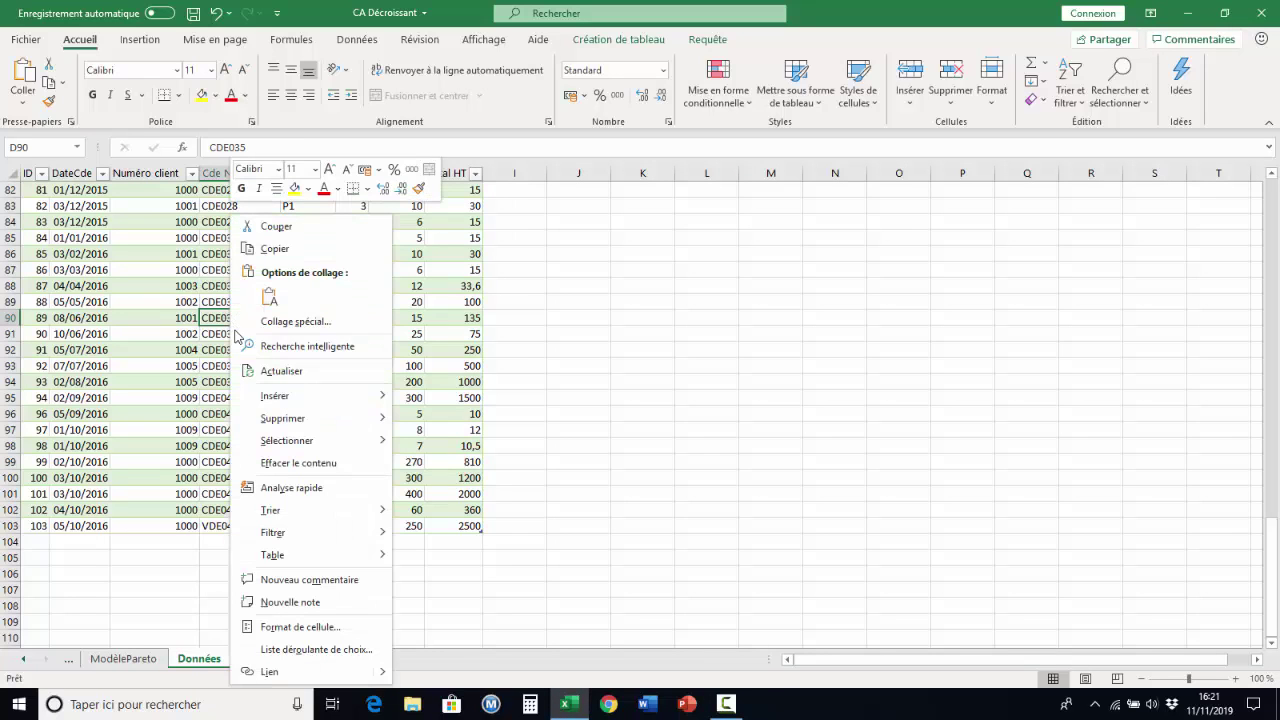
left_click(280, 372)
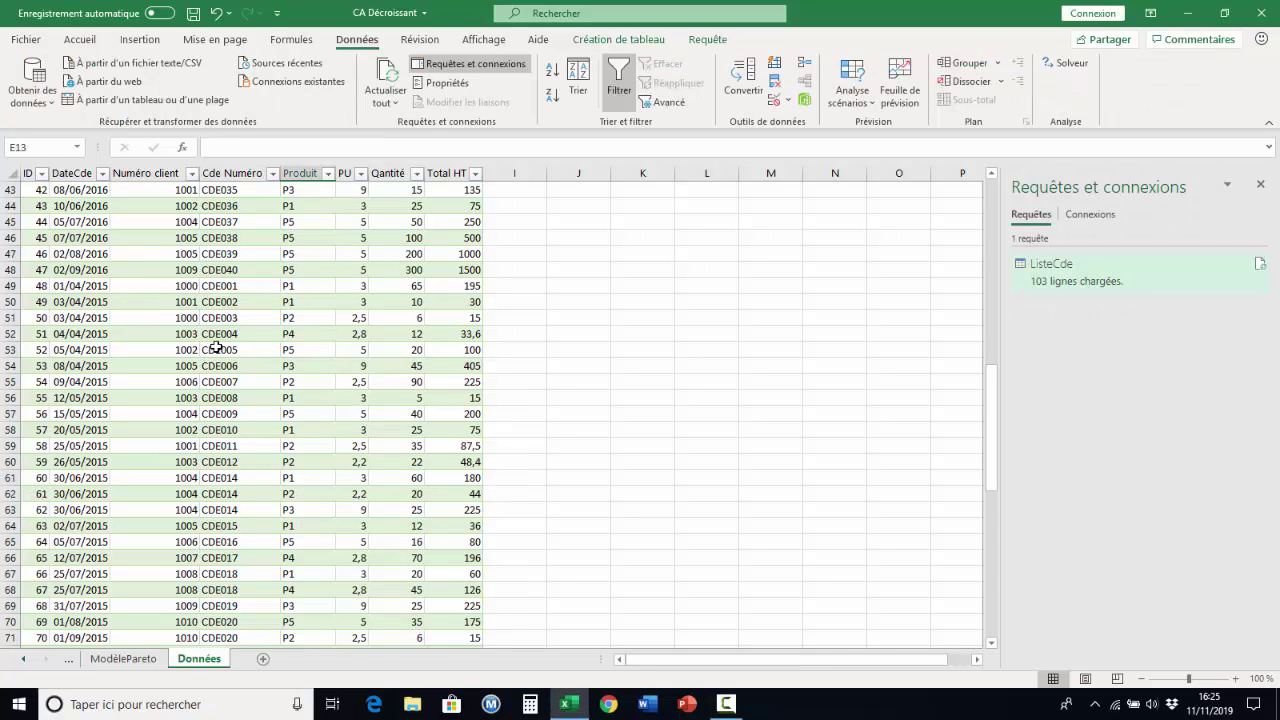
Step: Verify the last row shows the 5000-unit P5 order totalling 25000, then return to ModèlePareto
left_click(216, 347)
scroll(219, 345, "down", 4)
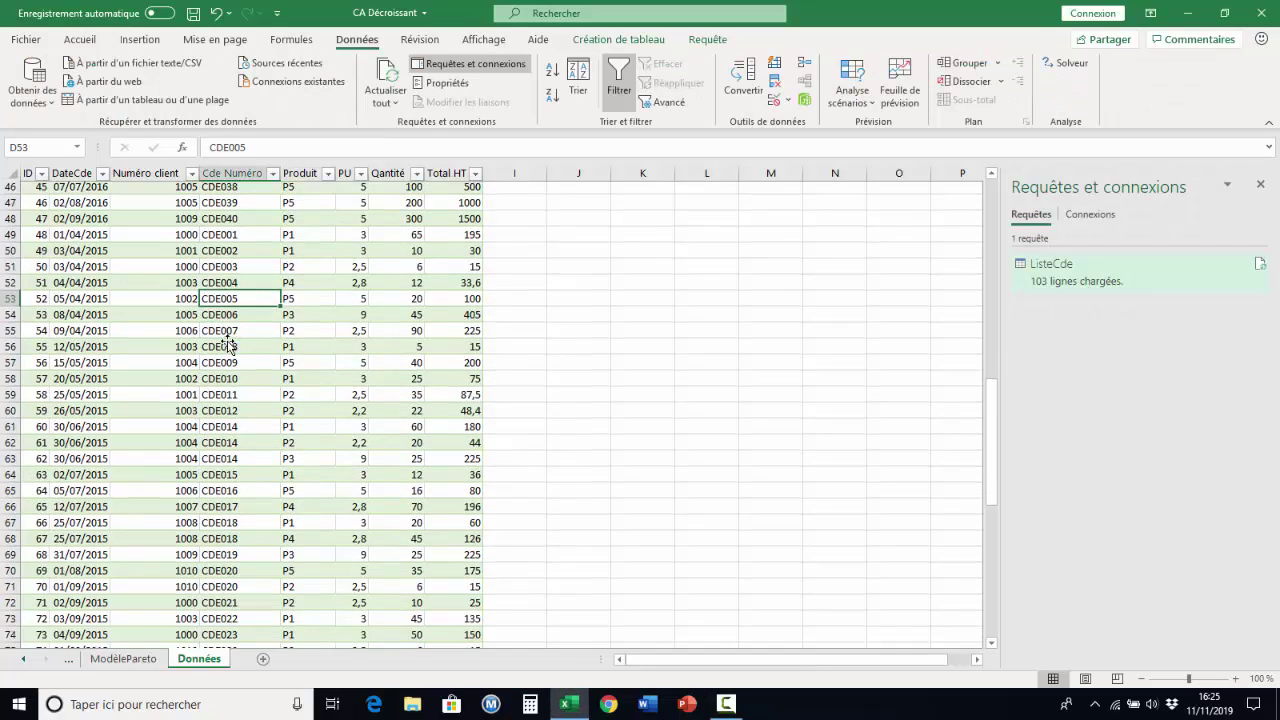
scroll(221, 342, "down", 4)
scroll(224, 340, "down", 6)
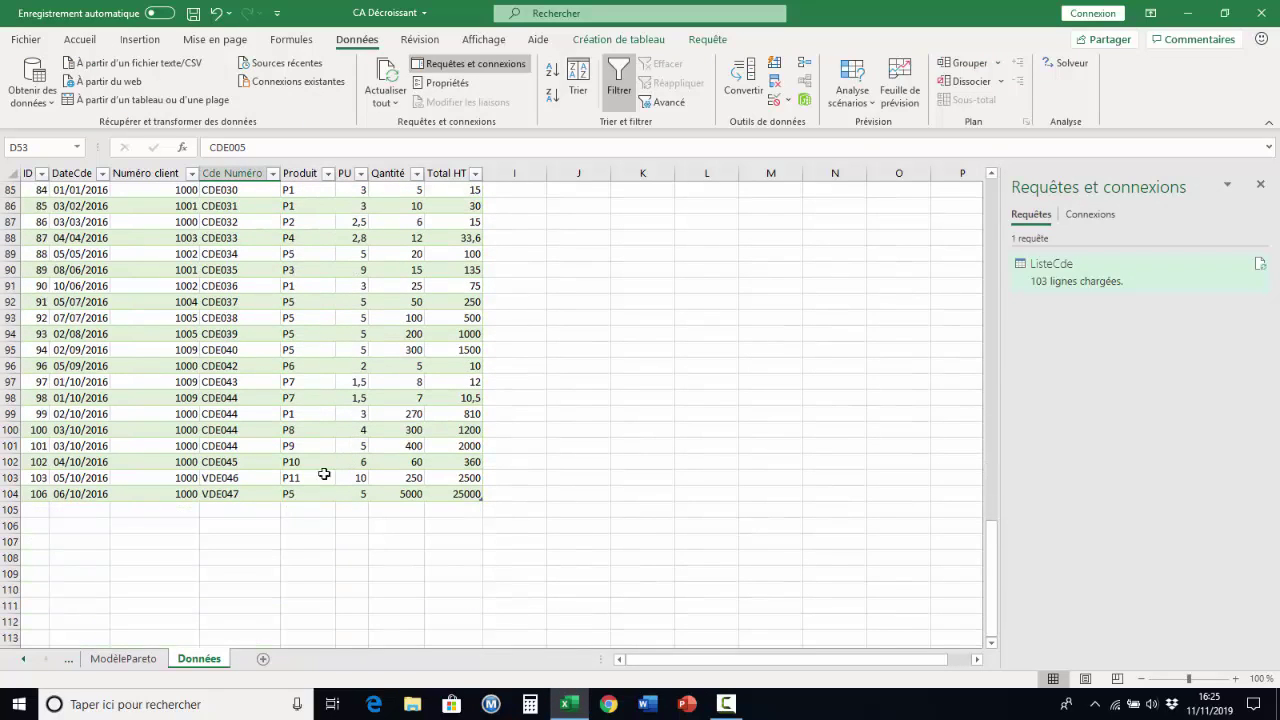
left_click(73, 494)
left_click(398, 493)
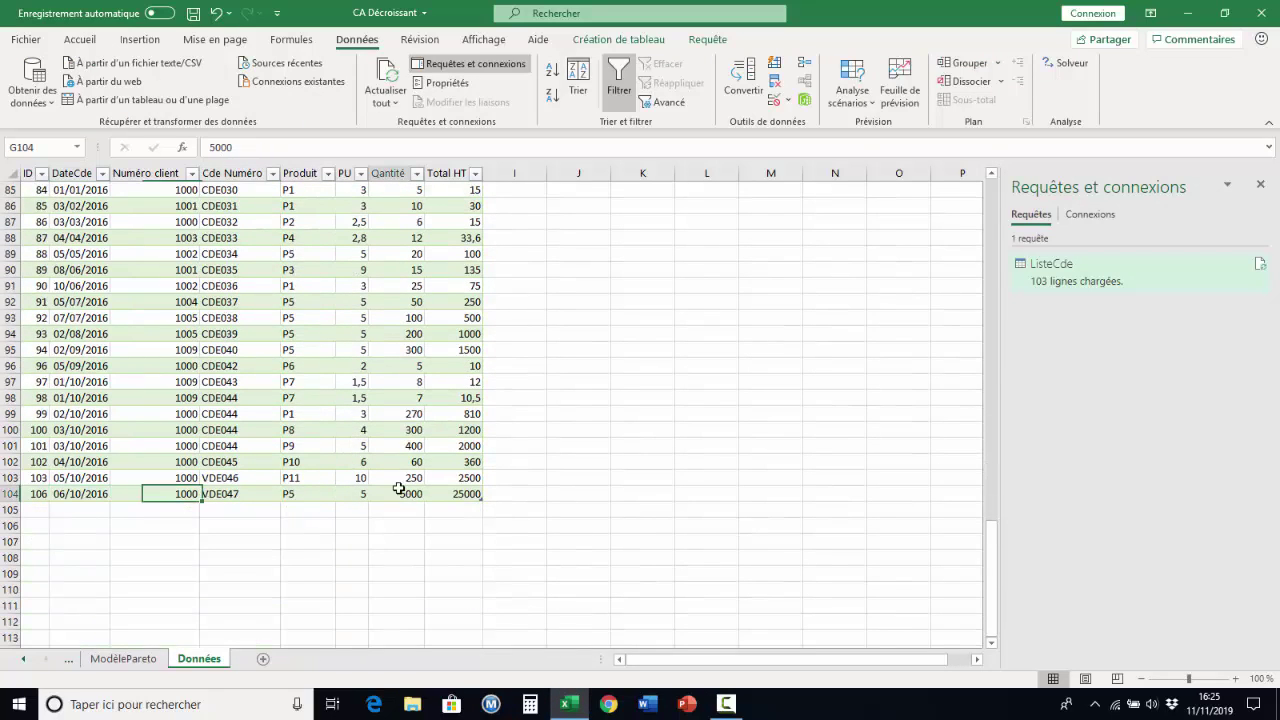
left_click(446, 498)
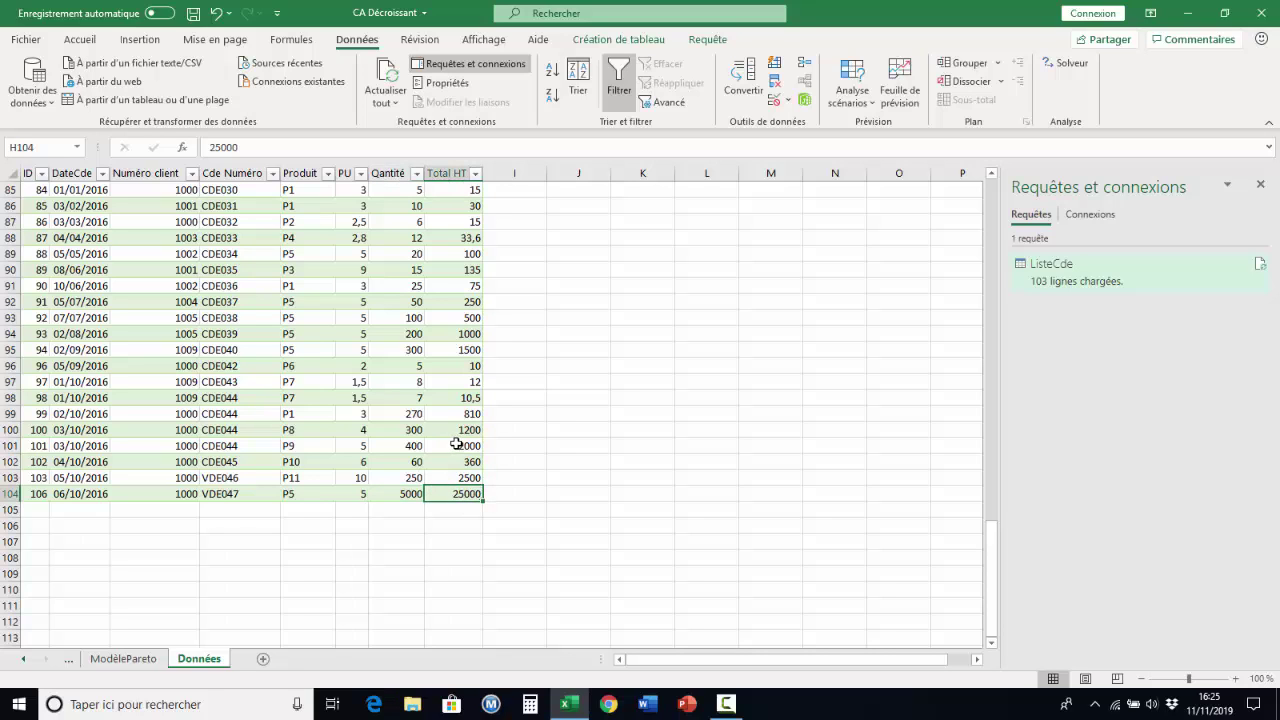
left_click(125, 660)
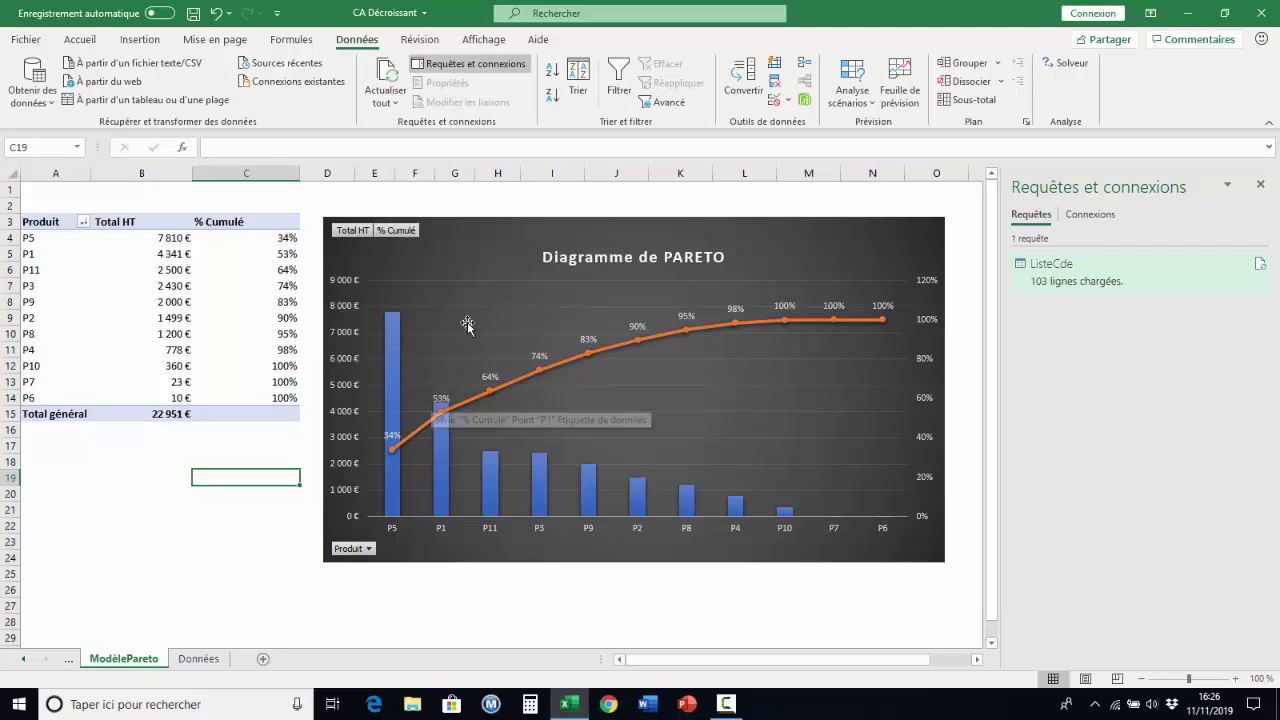
Step: Refresh the pivot so P5 reads 32 810 € (68%) of 47 951 €, and nudge the chart right
left_click(172, 285)
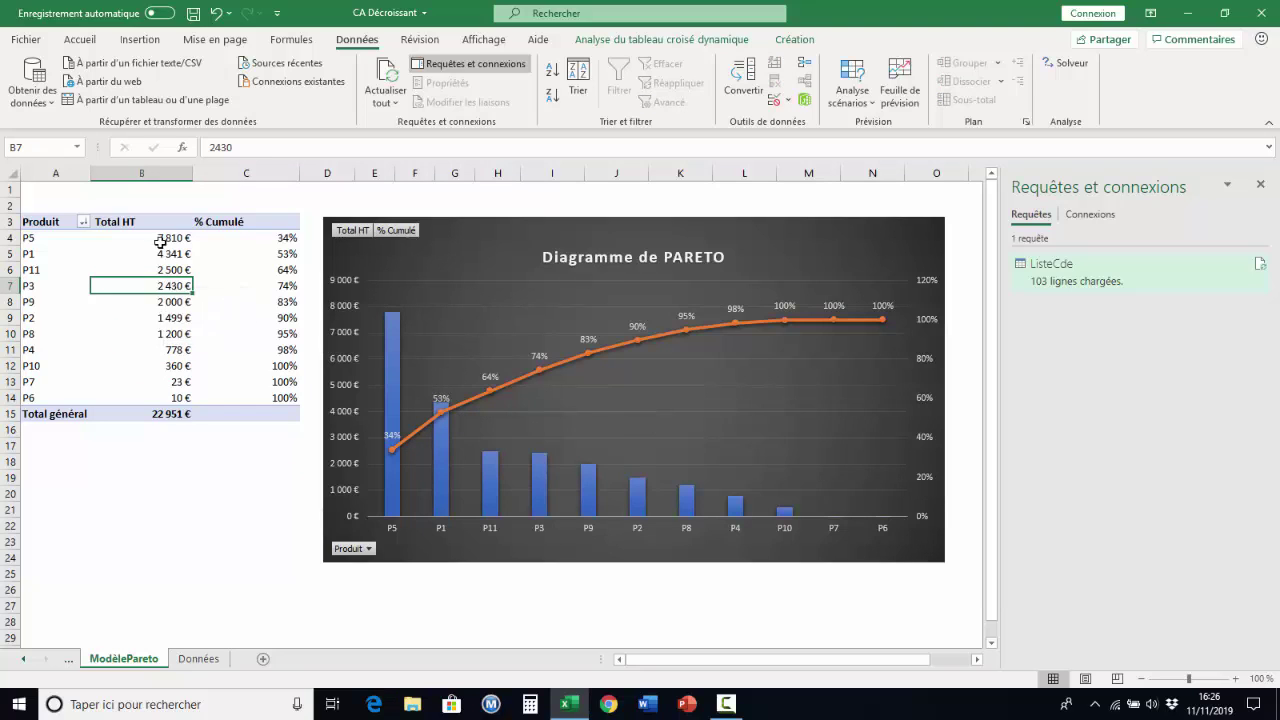
right_click(174, 287)
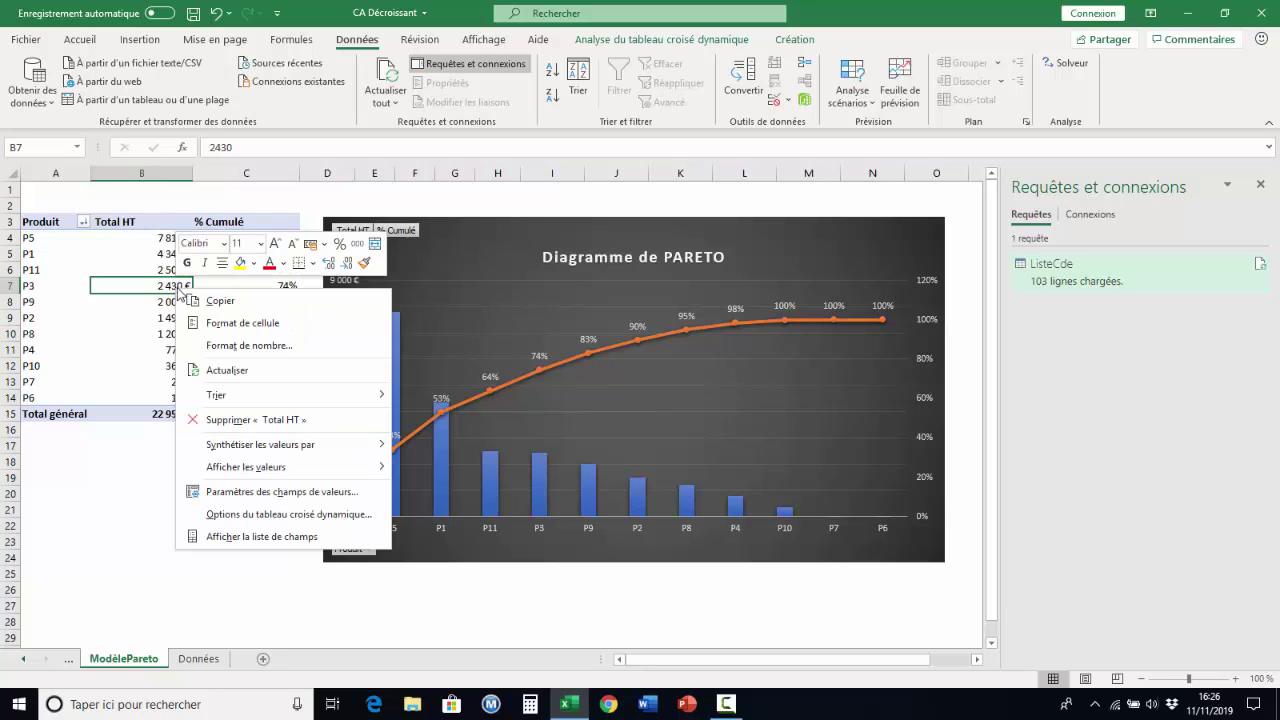
left_click(222, 372)
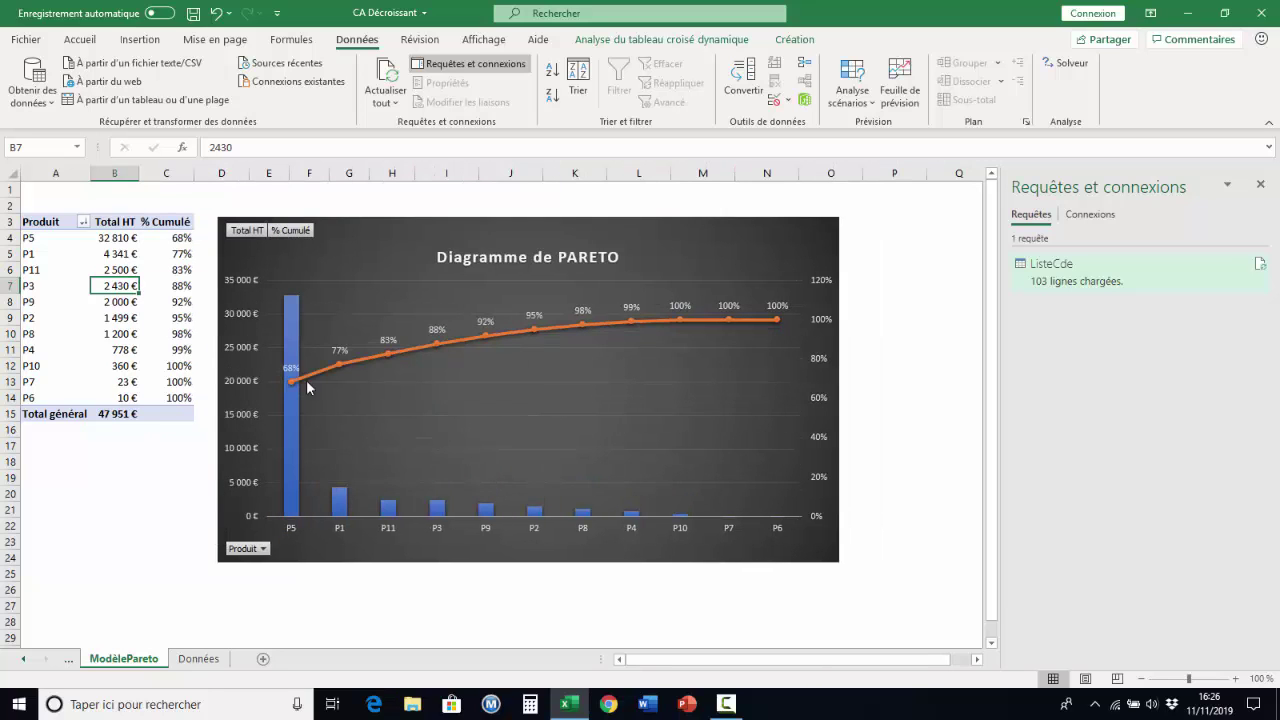
left_click_drag(403, 214, 420, 218)
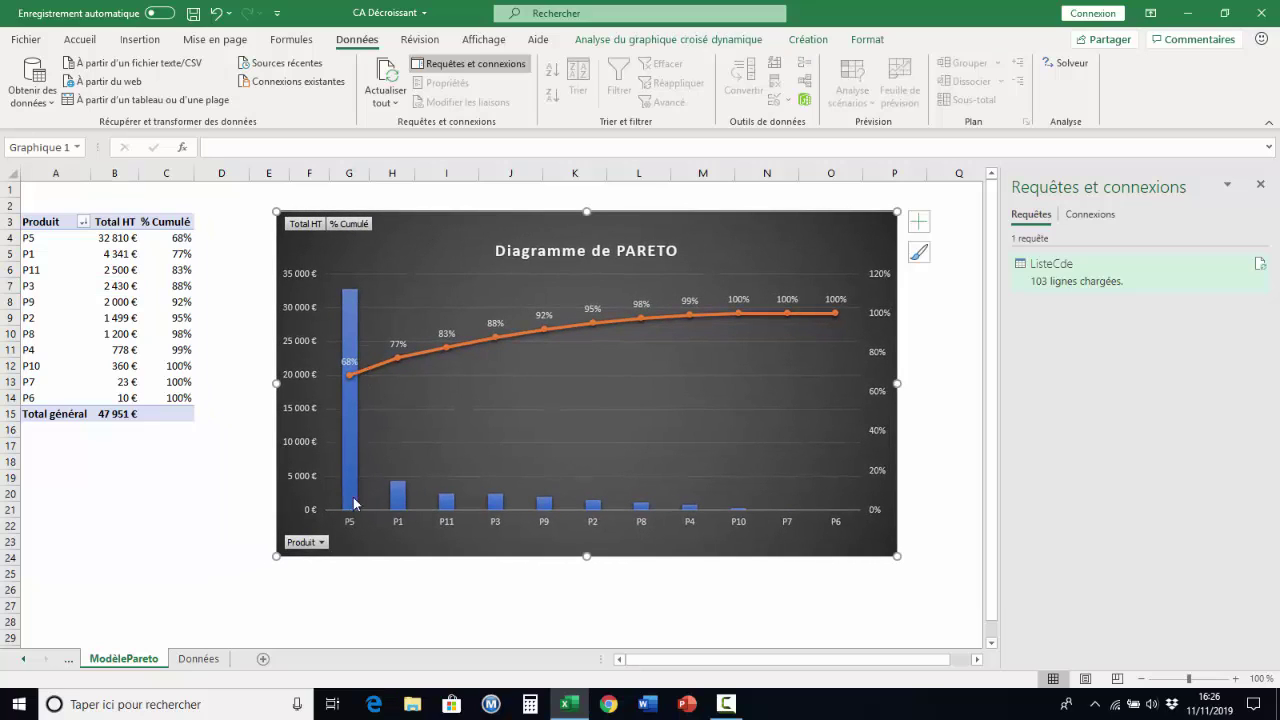
mouse_move(357, 377)
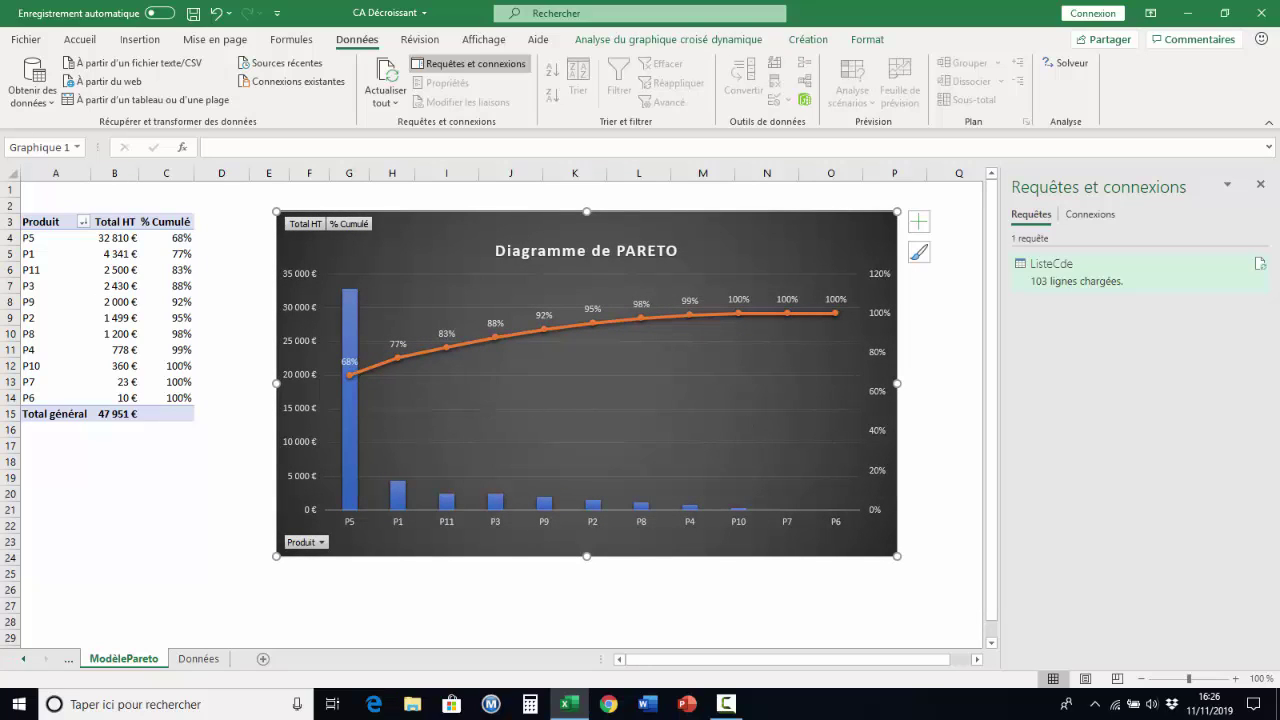